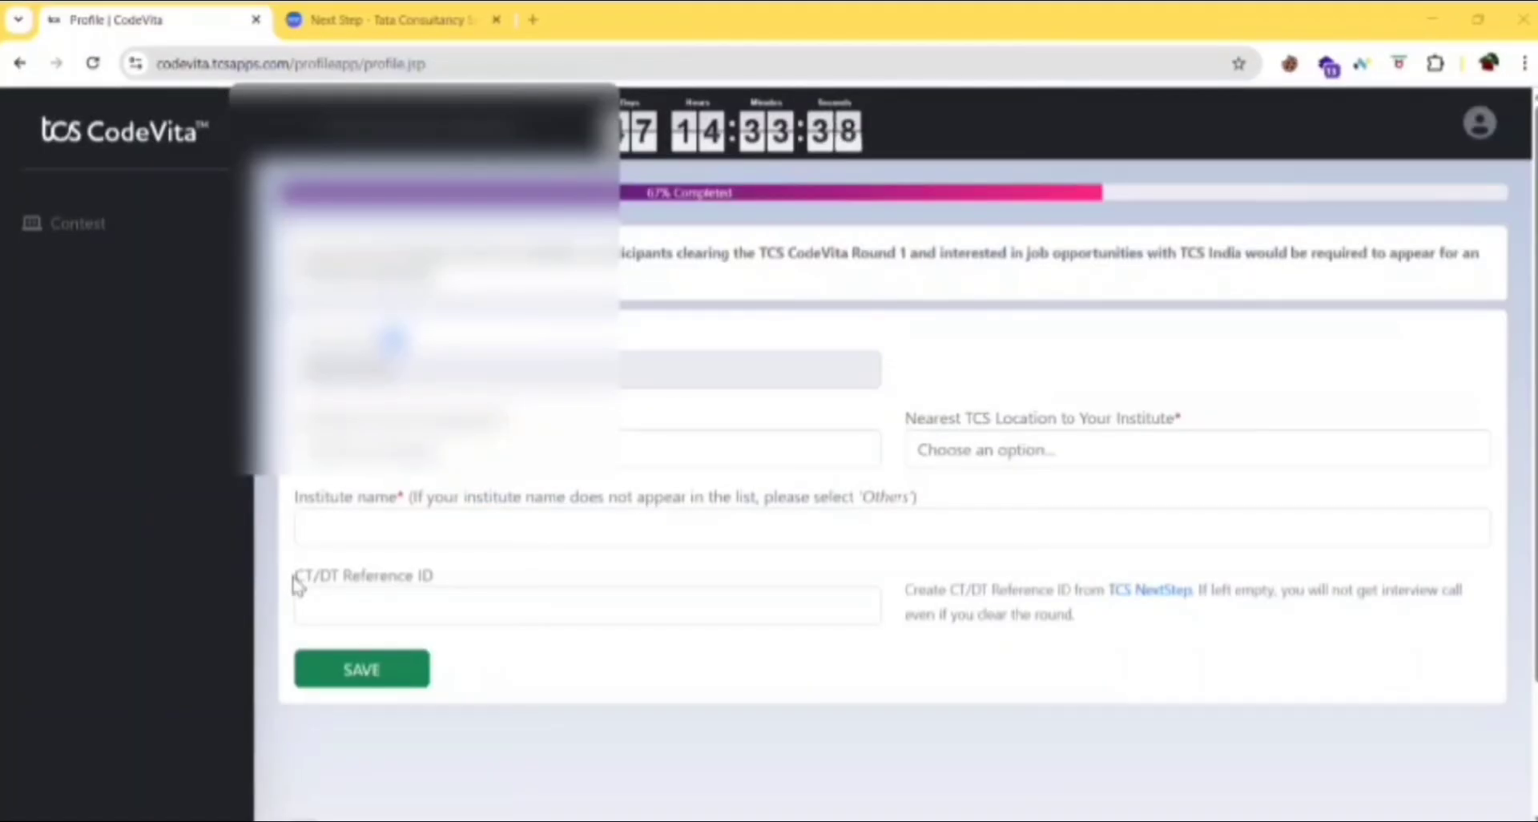
Open TCS NextStep in a new tab from the link beside the CT/DT Reference ID field.
{"action": "left_click_drag", "start_coordinate": [295, 578], "coordinate": [346, 577]}
{"action": "triple_click", "coordinate": [347, 574]}
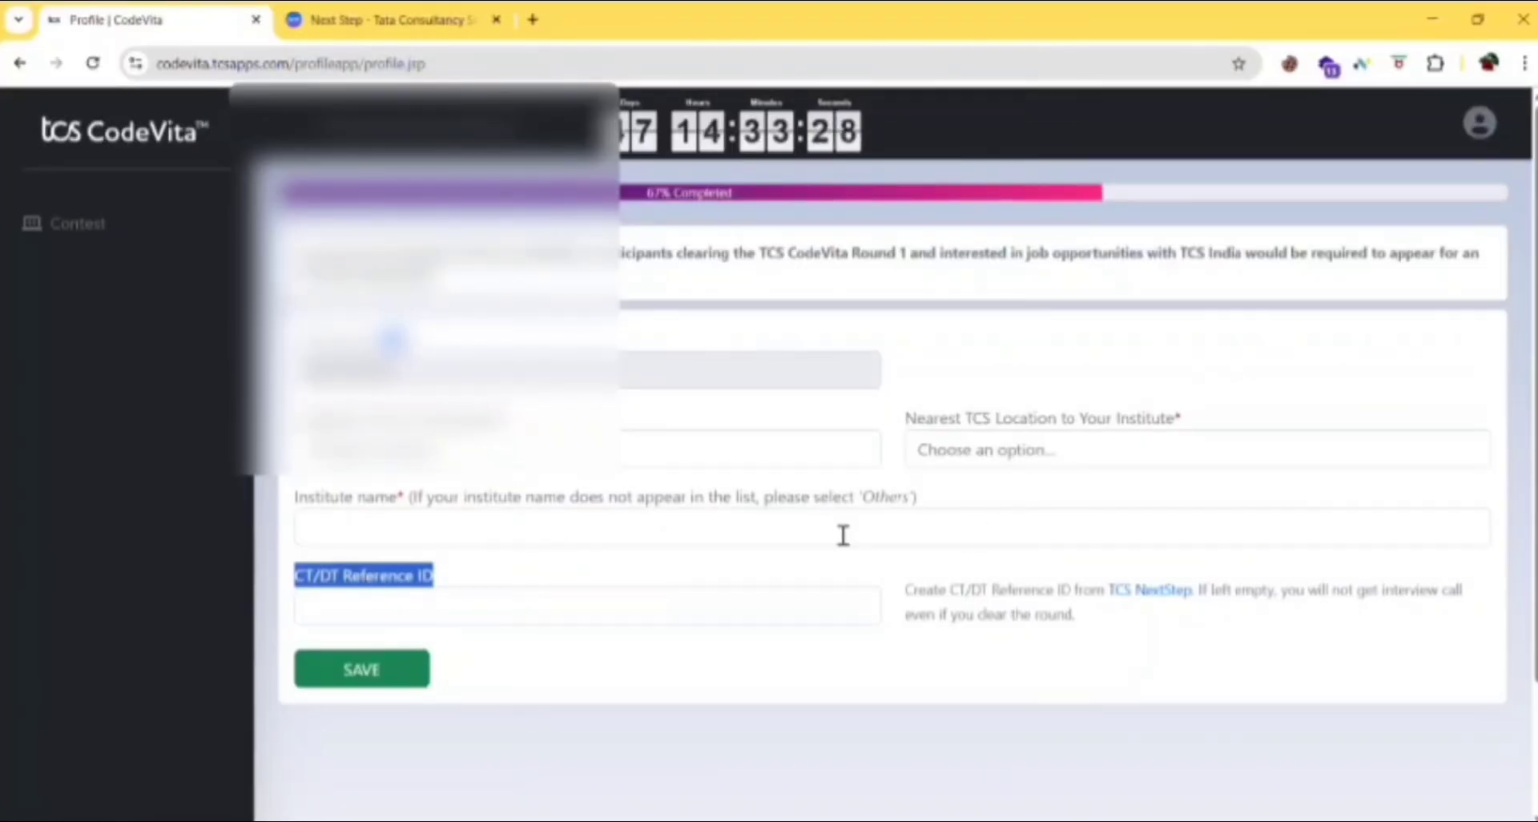
{"action": "left_click", "coordinate": [1138, 593]}
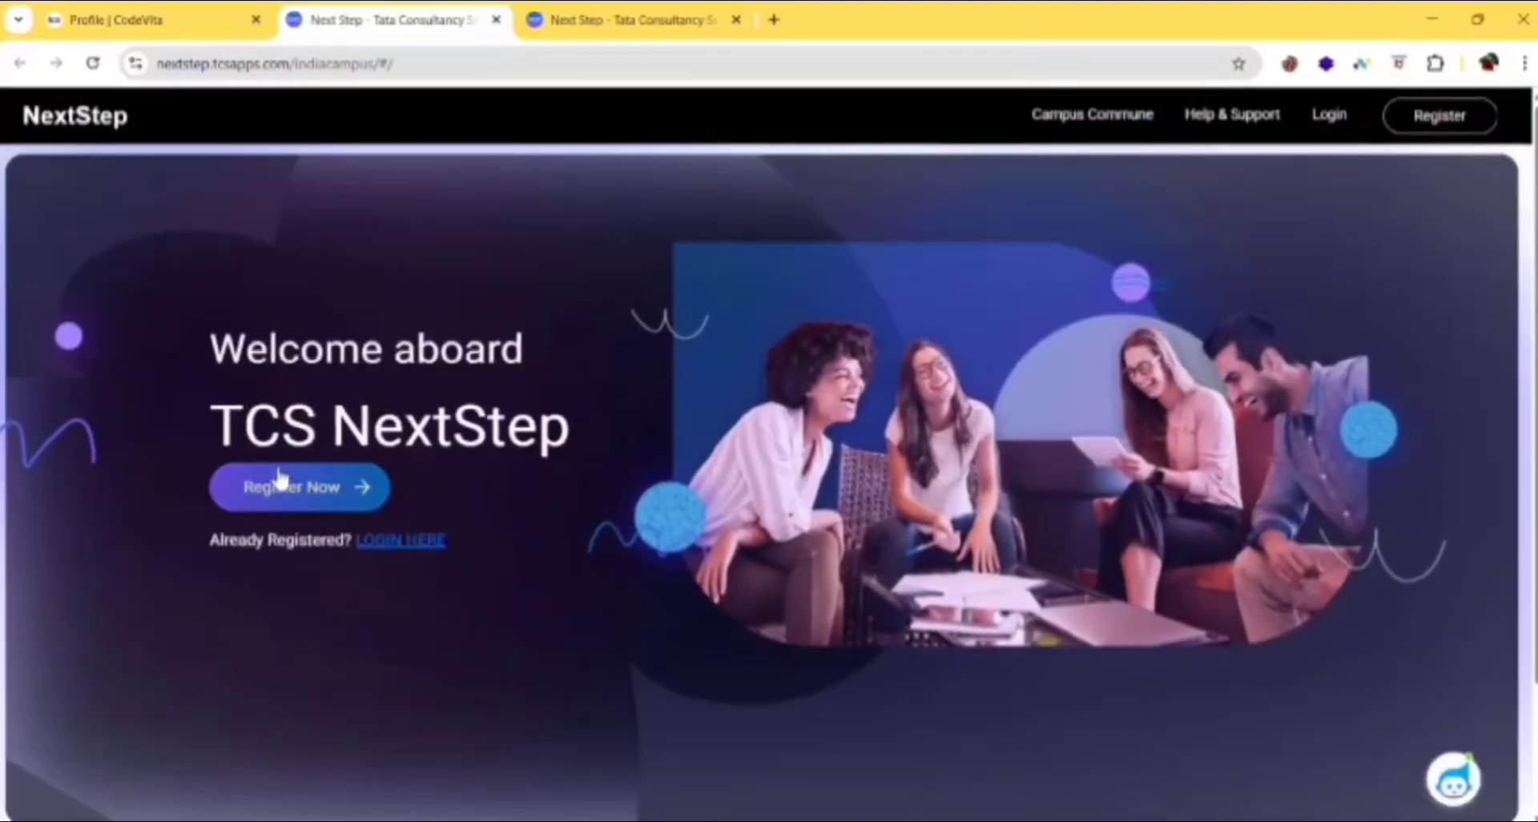
Start a new candidate registration in the Information Technology category.
{"action": "left_click", "coordinate": [290, 484]}
{"action": "left_click", "coordinate": [902, 463]}
{"action": "left_click", "coordinate": [1268, 702]}
Verify the email address with the emailed one-time code.
{"action": "left_click", "coordinate": [505, 514]}
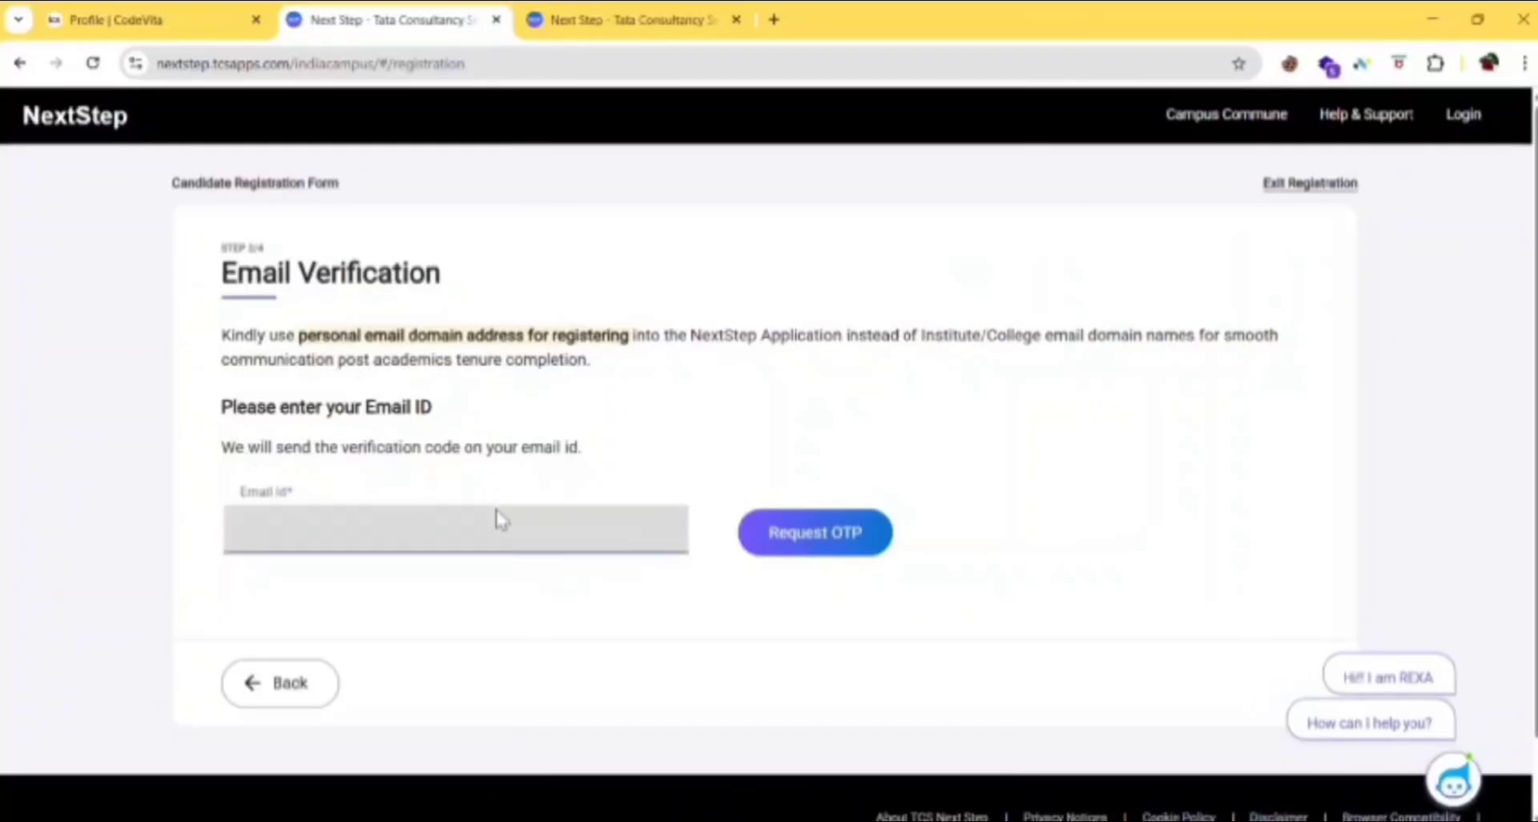
{"action": "key", "text": "ctrl+v"}
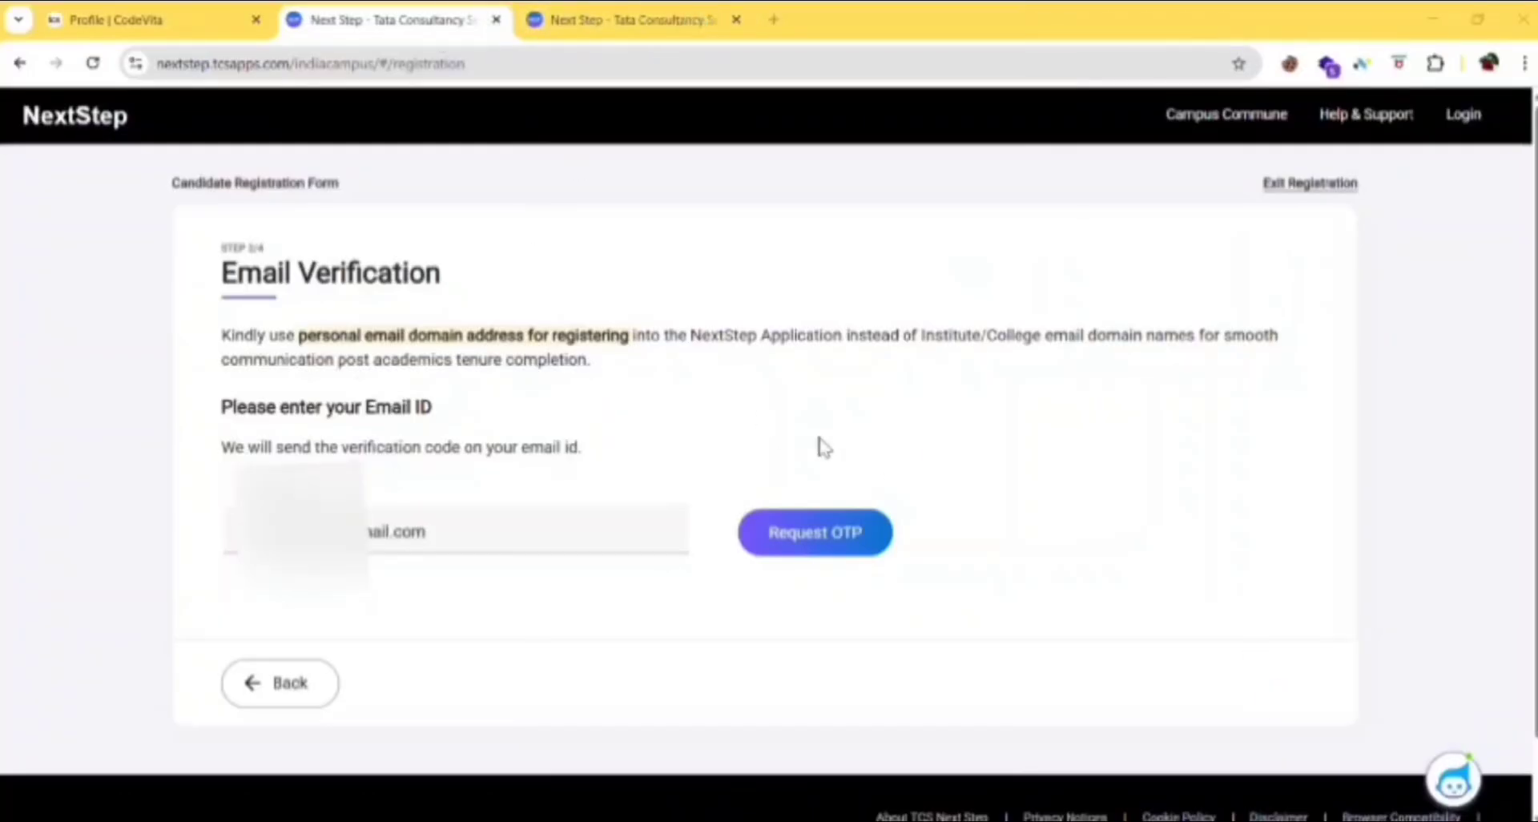
{"action": "left_click", "coordinate": [833, 529]}
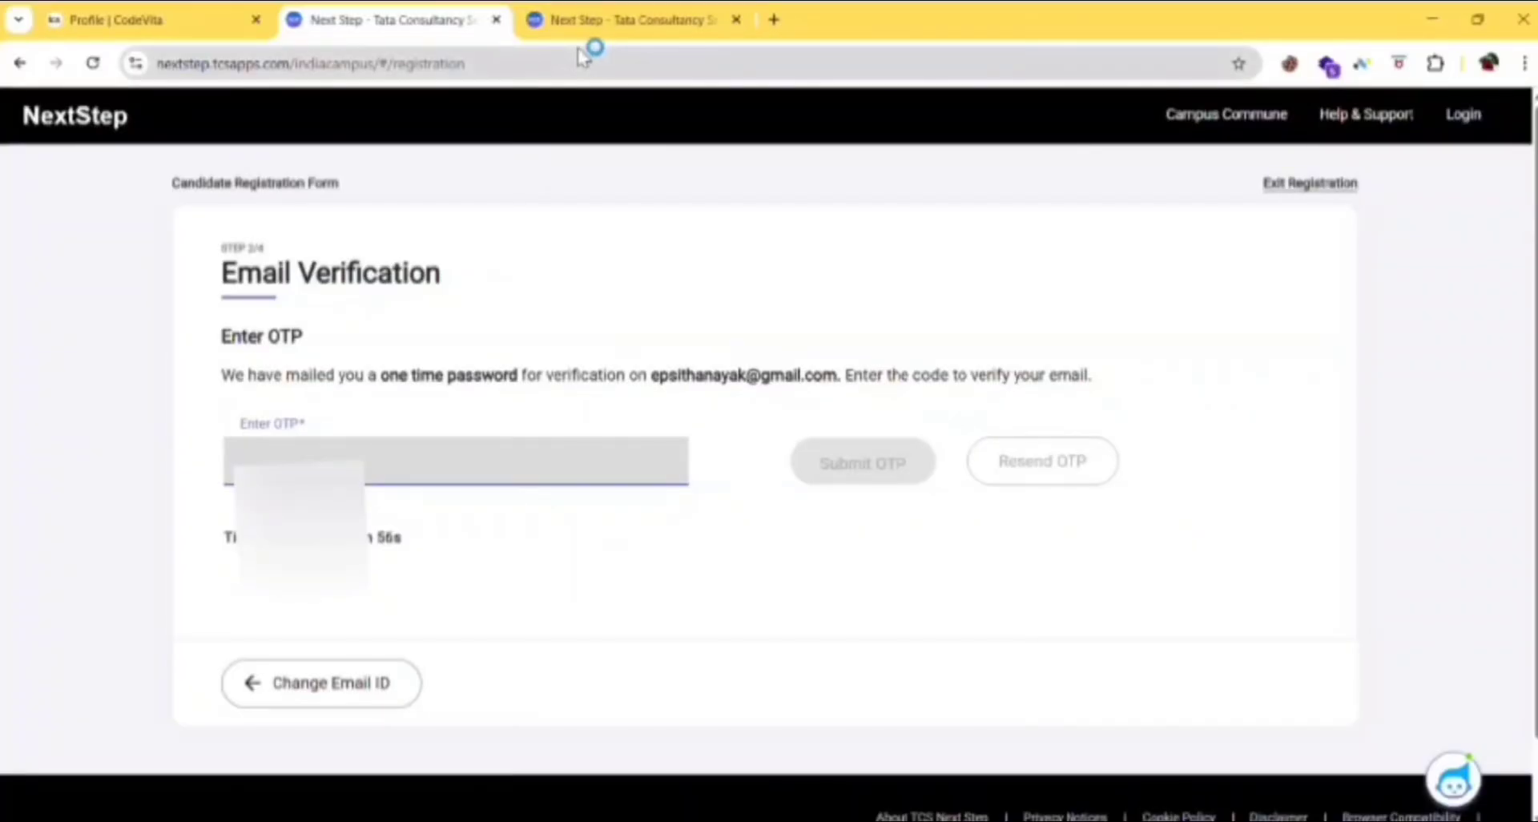
{"action": "key", "text": "ctrl+v"}
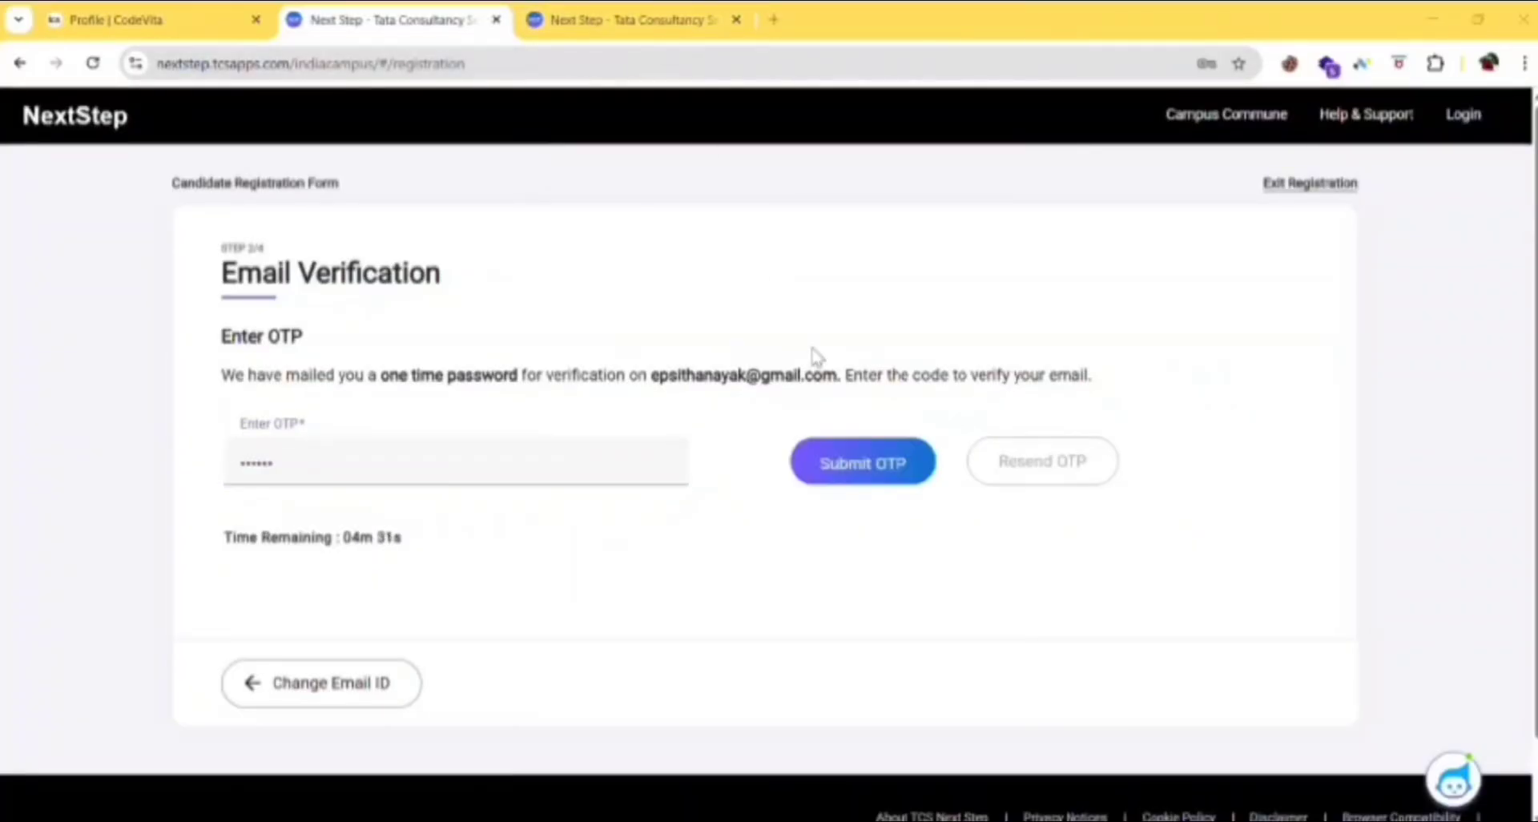
{"action": "left_click", "coordinate": [865, 463]}
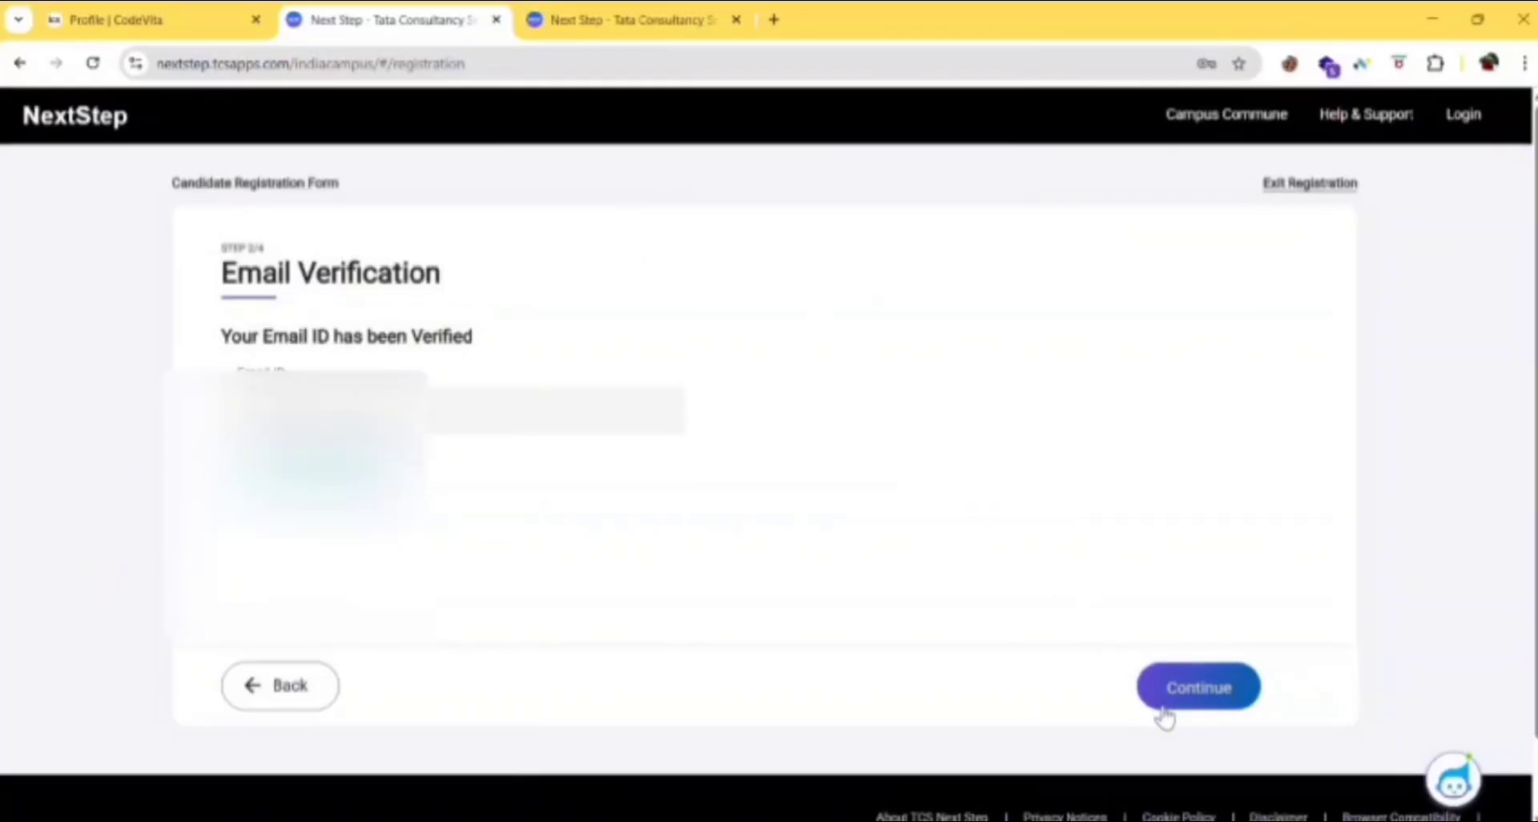
Enter the Aadhaar last four digits, birth date 01/01/2004, and first and last name.
{"action": "left_click", "coordinate": [1163, 705]}
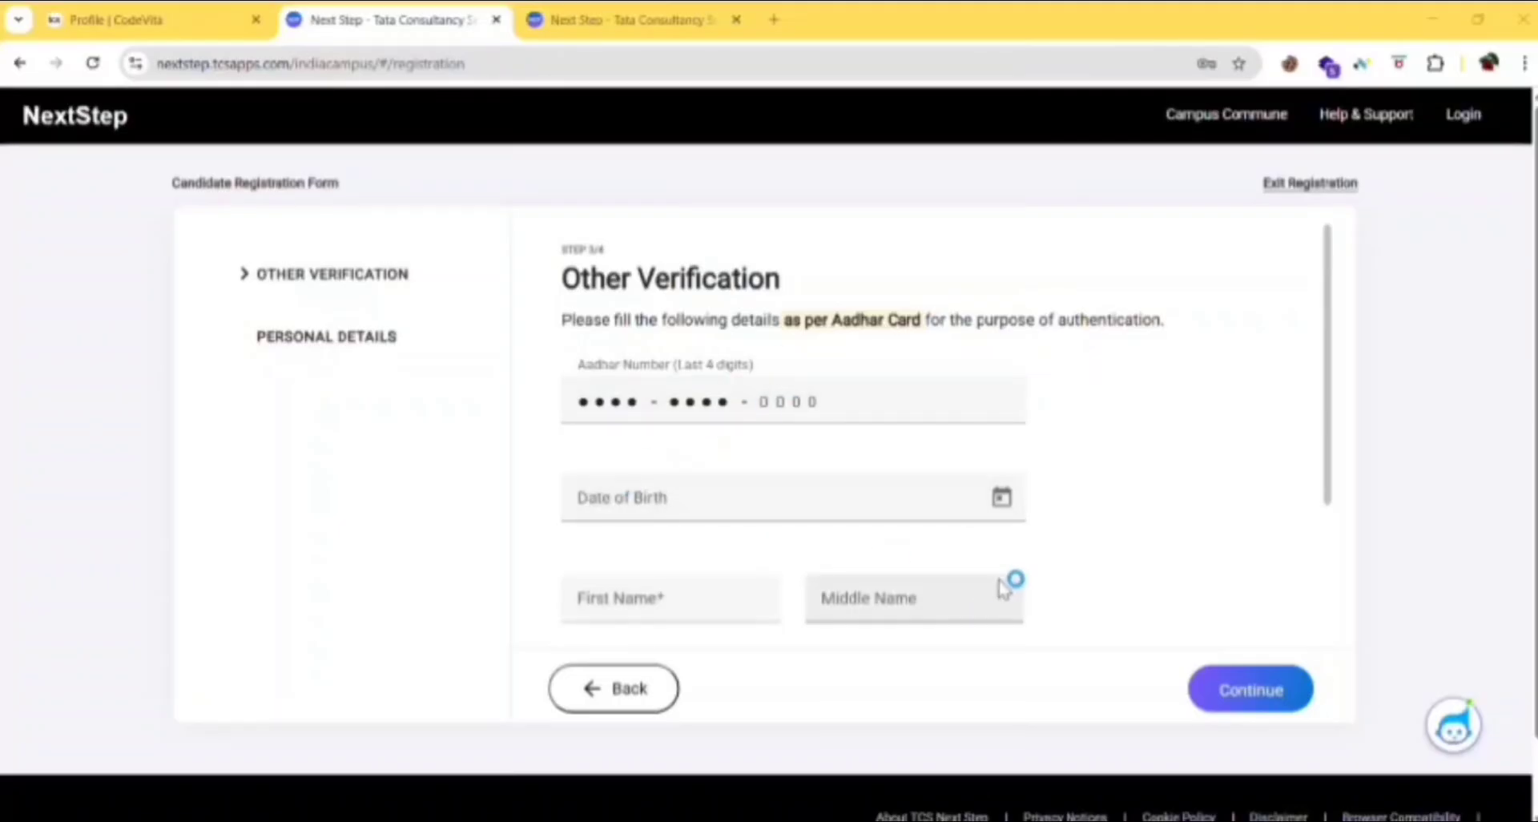
{"action": "left_click", "coordinate": [1218, 688]}
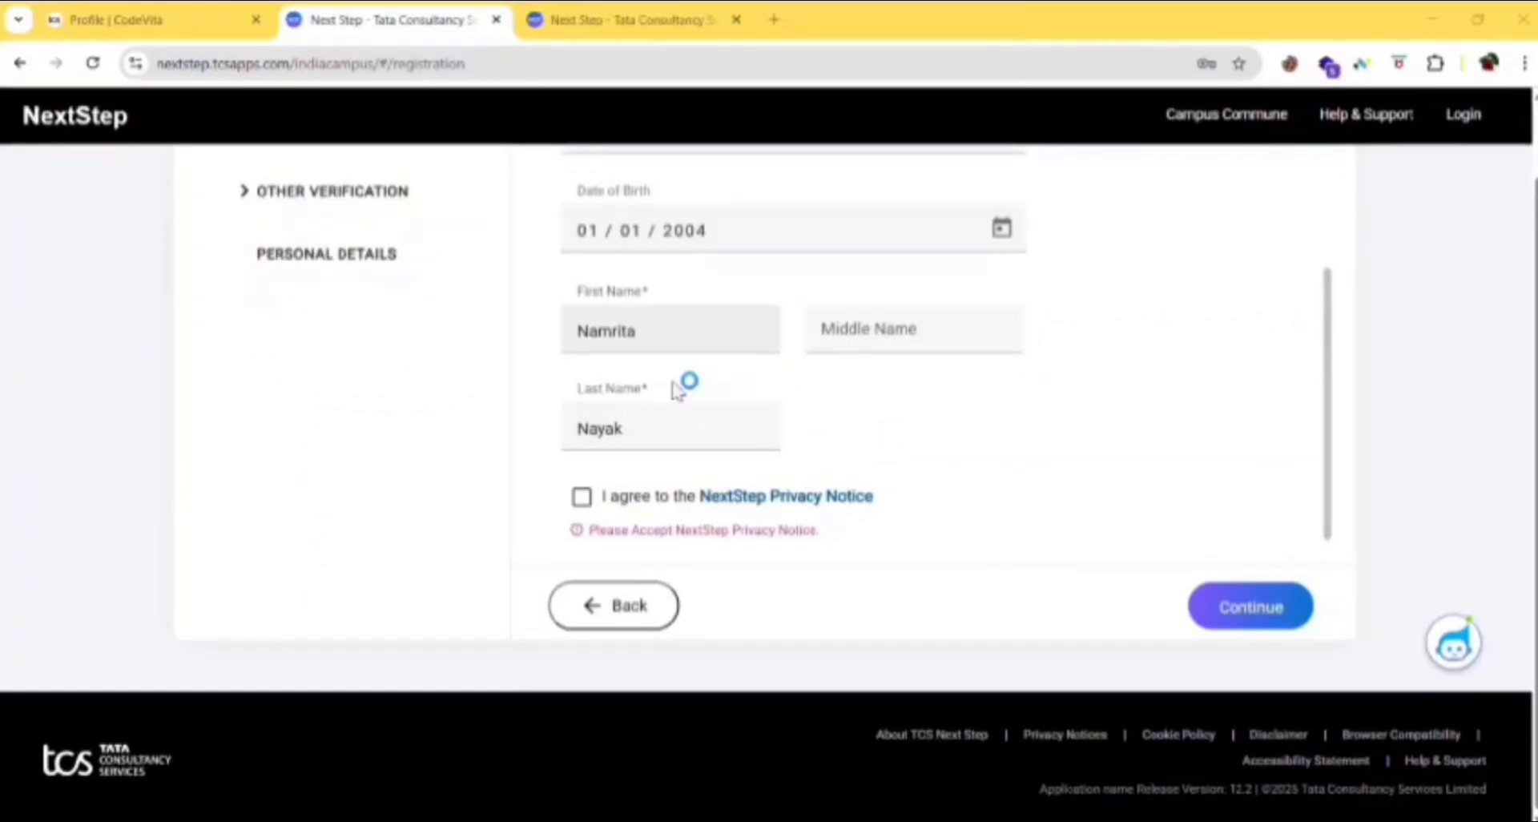
Tick agreement to the NextStep Privacy Notice after scrolling through the whole notice.
{"action": "left_click", "coordinate": [577, 511]}
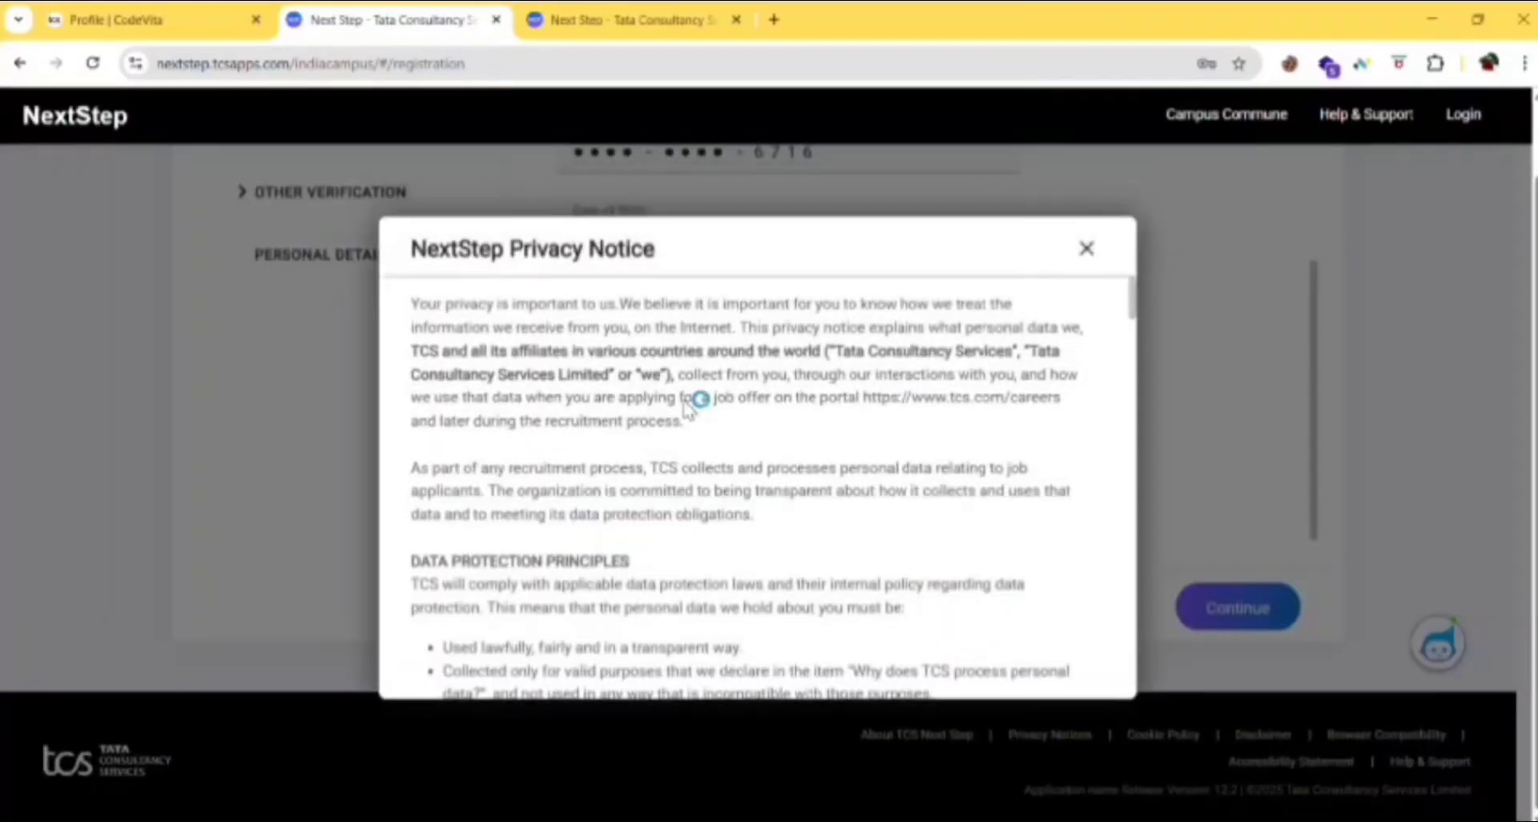
{"action": "scroll", "coordinate": [748, 353], "scroll_direction": "down", "scroll_amount": 10}
{"action": "scroll", "coordinate": [753, 352], "scroll_direction": "up", "scroll_amount": 6}
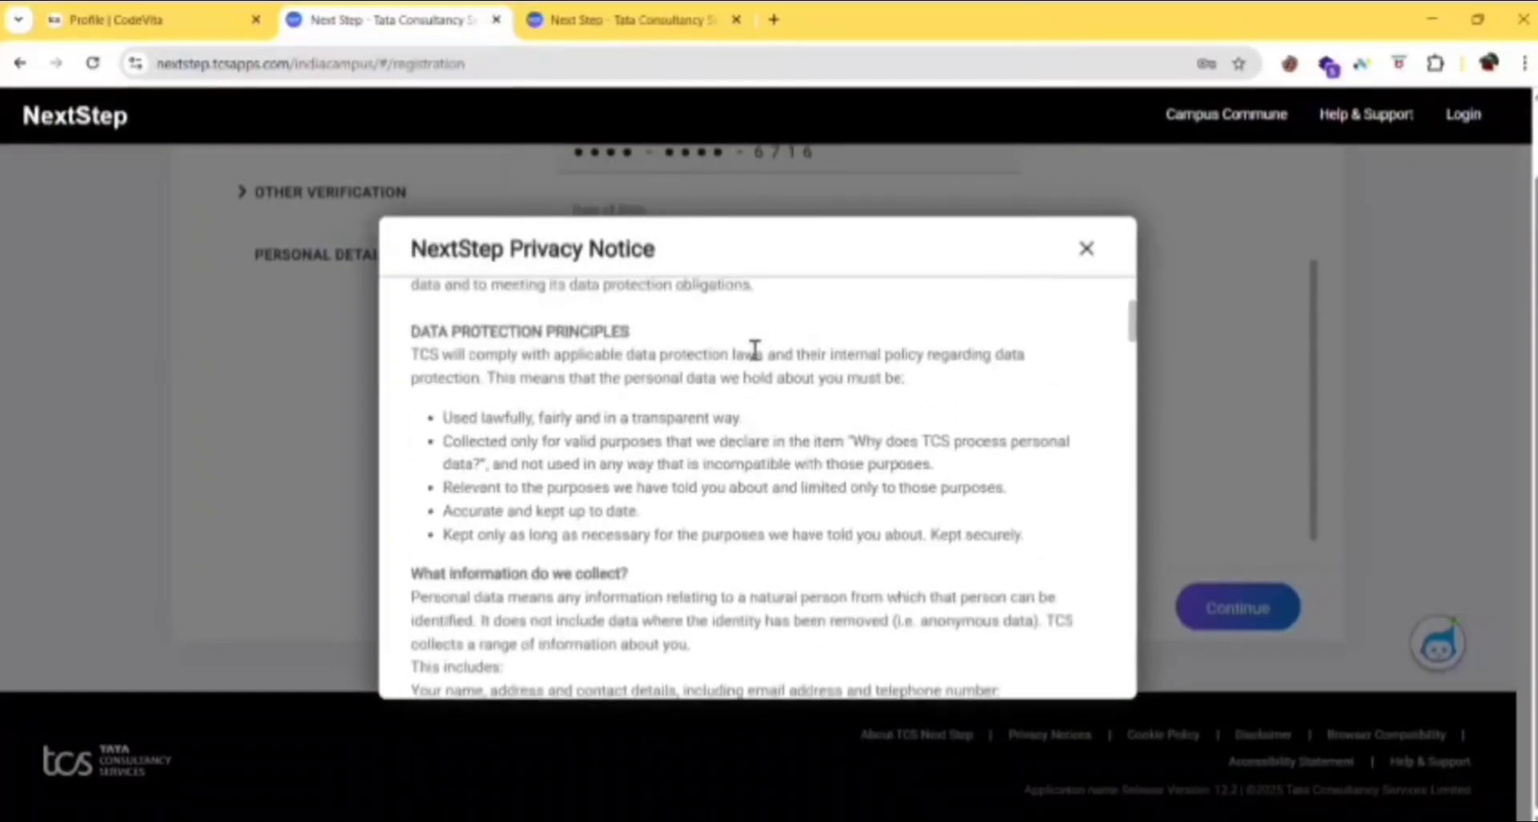
{"action": "scroll", "coordinate": [635, 499], "scroll_direction": "down", "scroll_amount": 20}
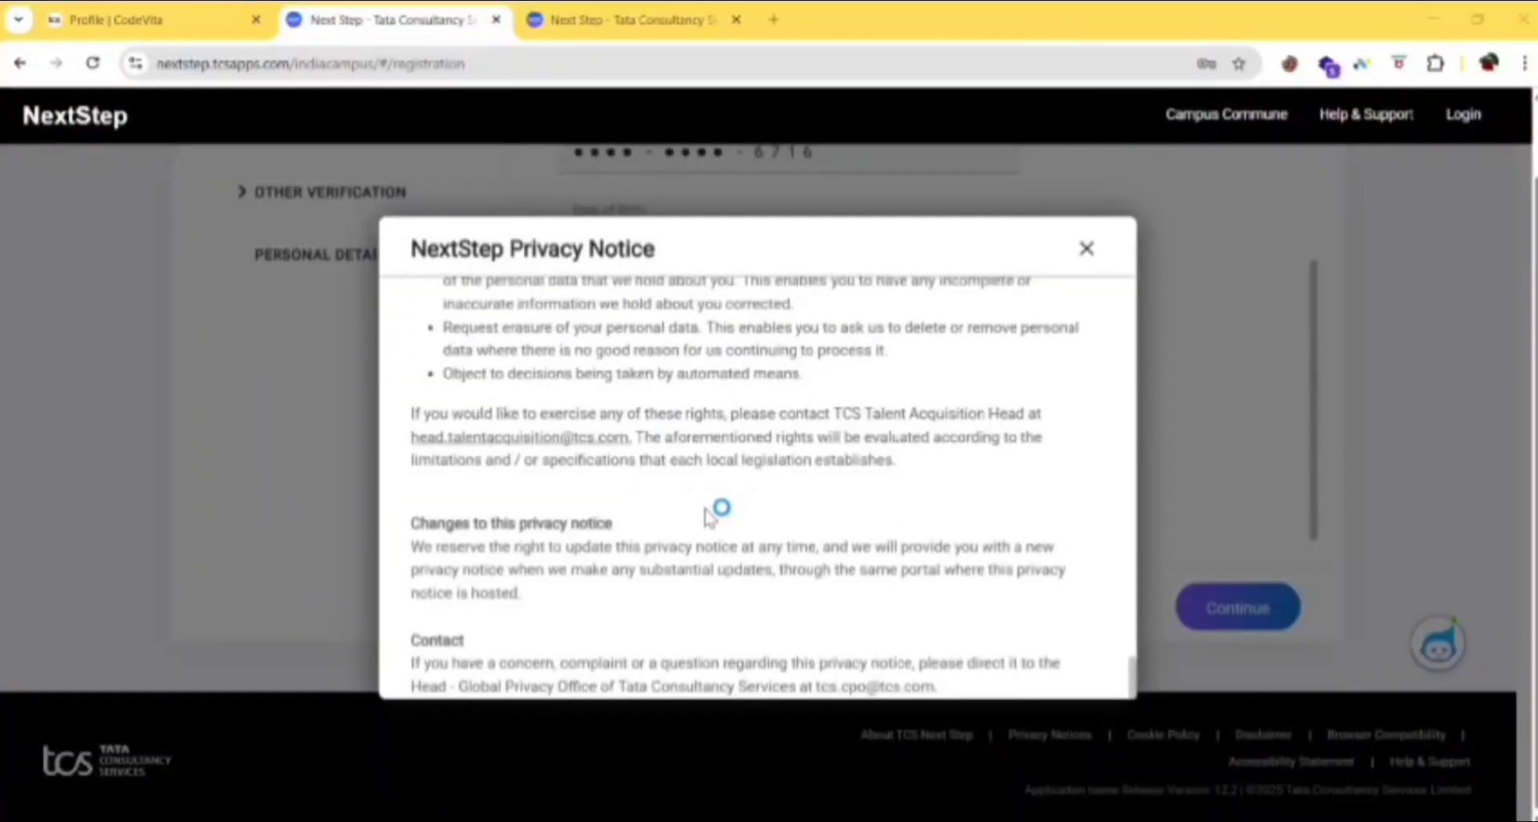
{"action": "scroll", "coordinate": [809, 530], "scroll_direction": "up", "scroll_amount": 8}
{"action": "scroll", "coordinate": [811, 533], "scroll_direction": "up", "scroll_amount": 3}
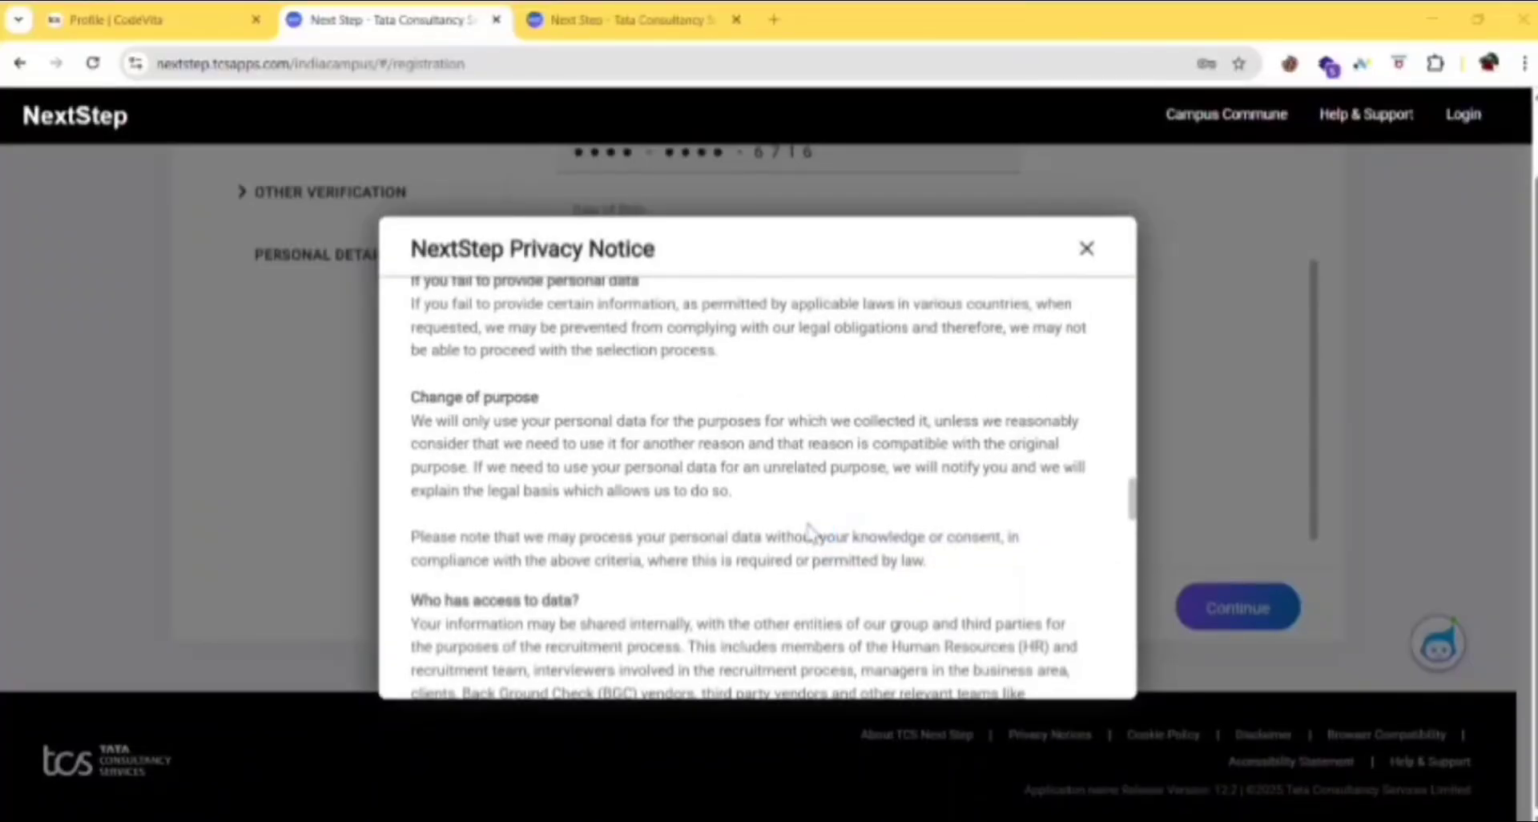
{"action": "scroll", "coordinate": [809, 529], "scroll_direction": "up", "scroll_amount": 3}
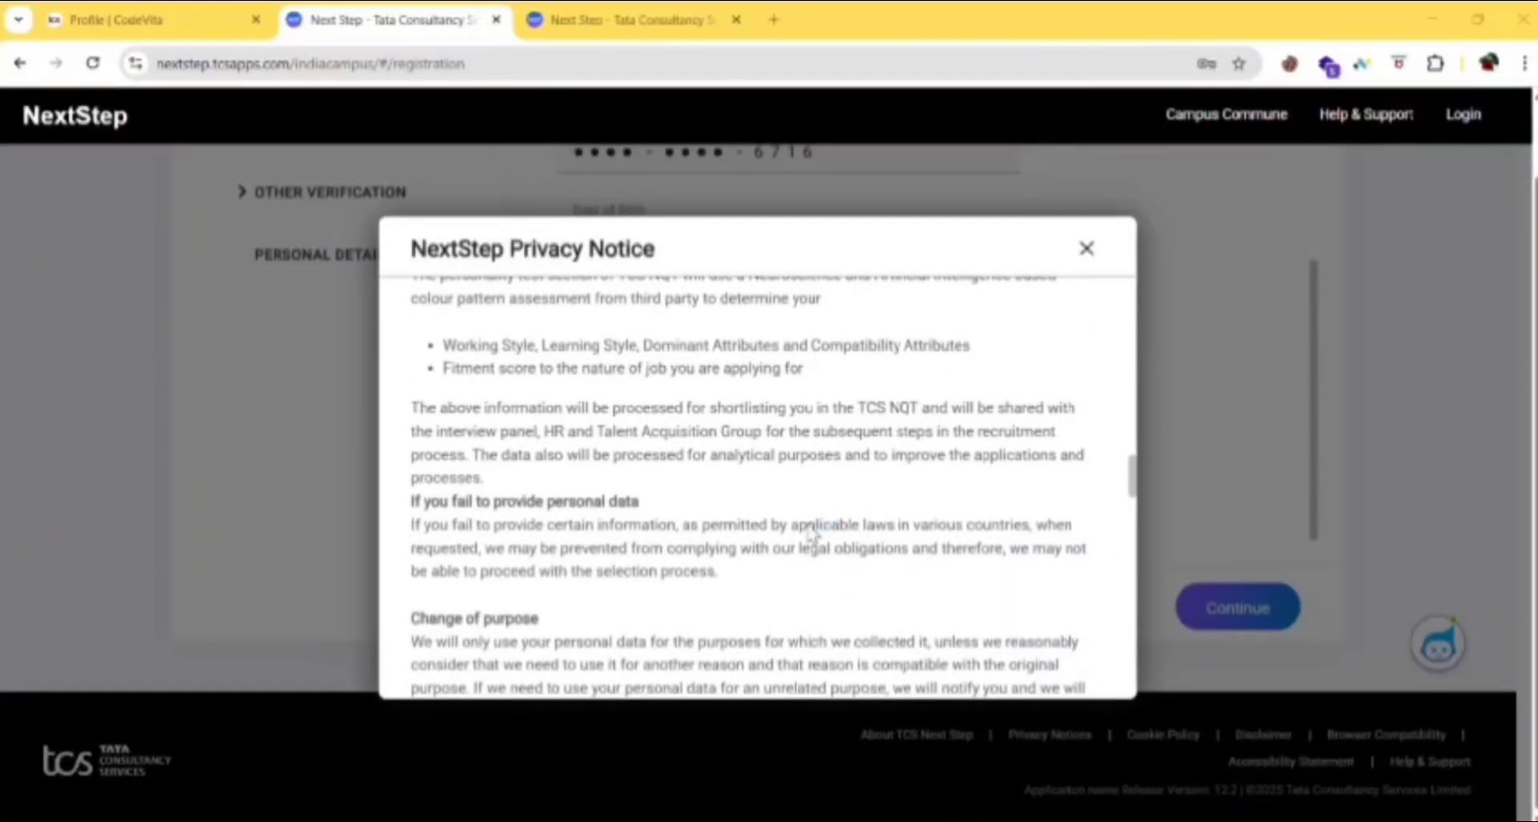
{"action": "scroll", "coordinate": [812, 533], "scroll_direction": "down", "scroll_amount": 5}
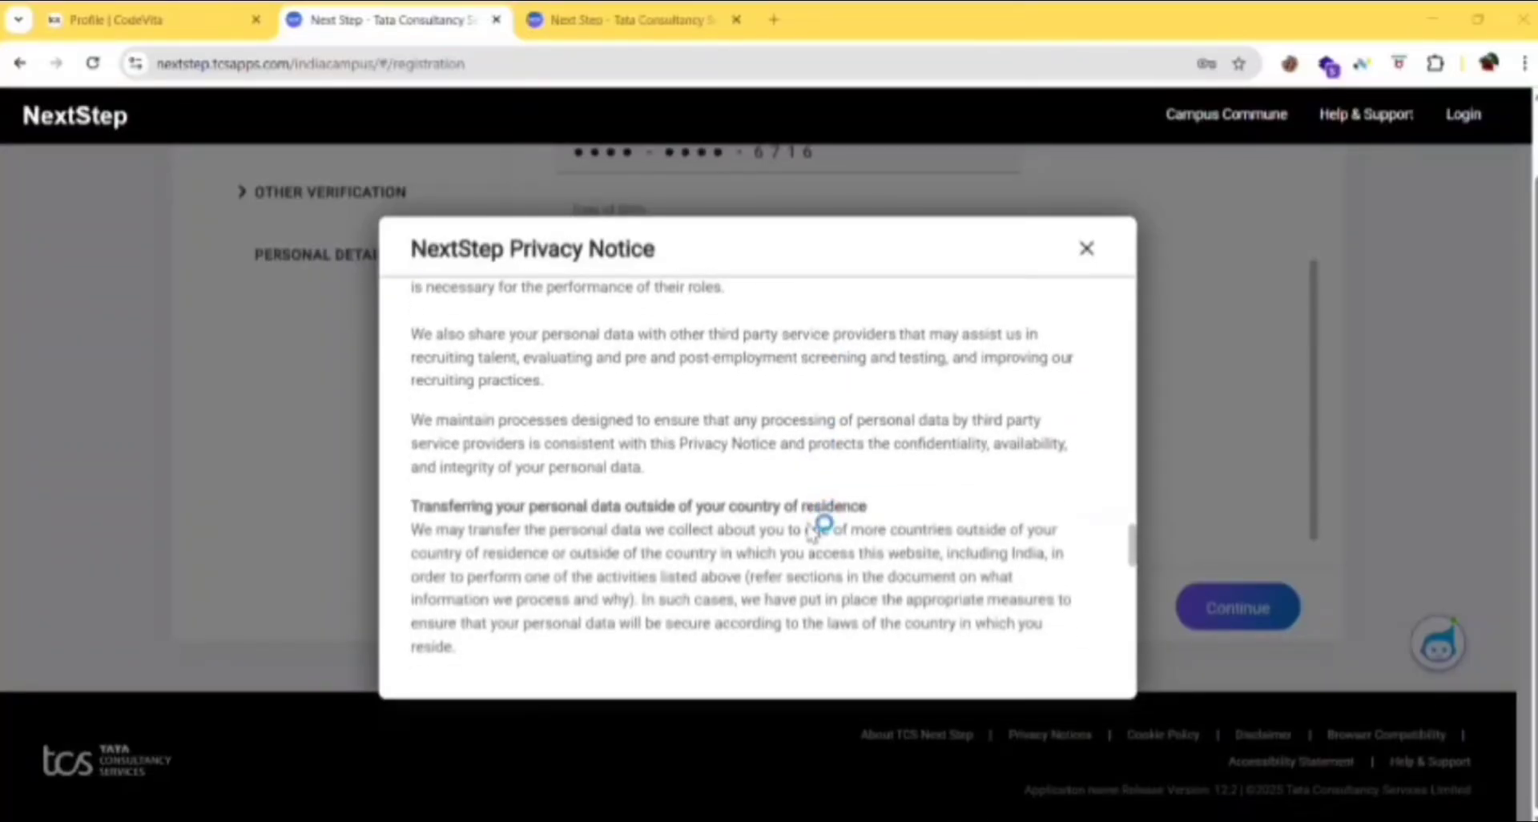
{"action": "scroll", "coordinate": [811, 532], "scroll_direction": "down", "scroll_amount": 8}
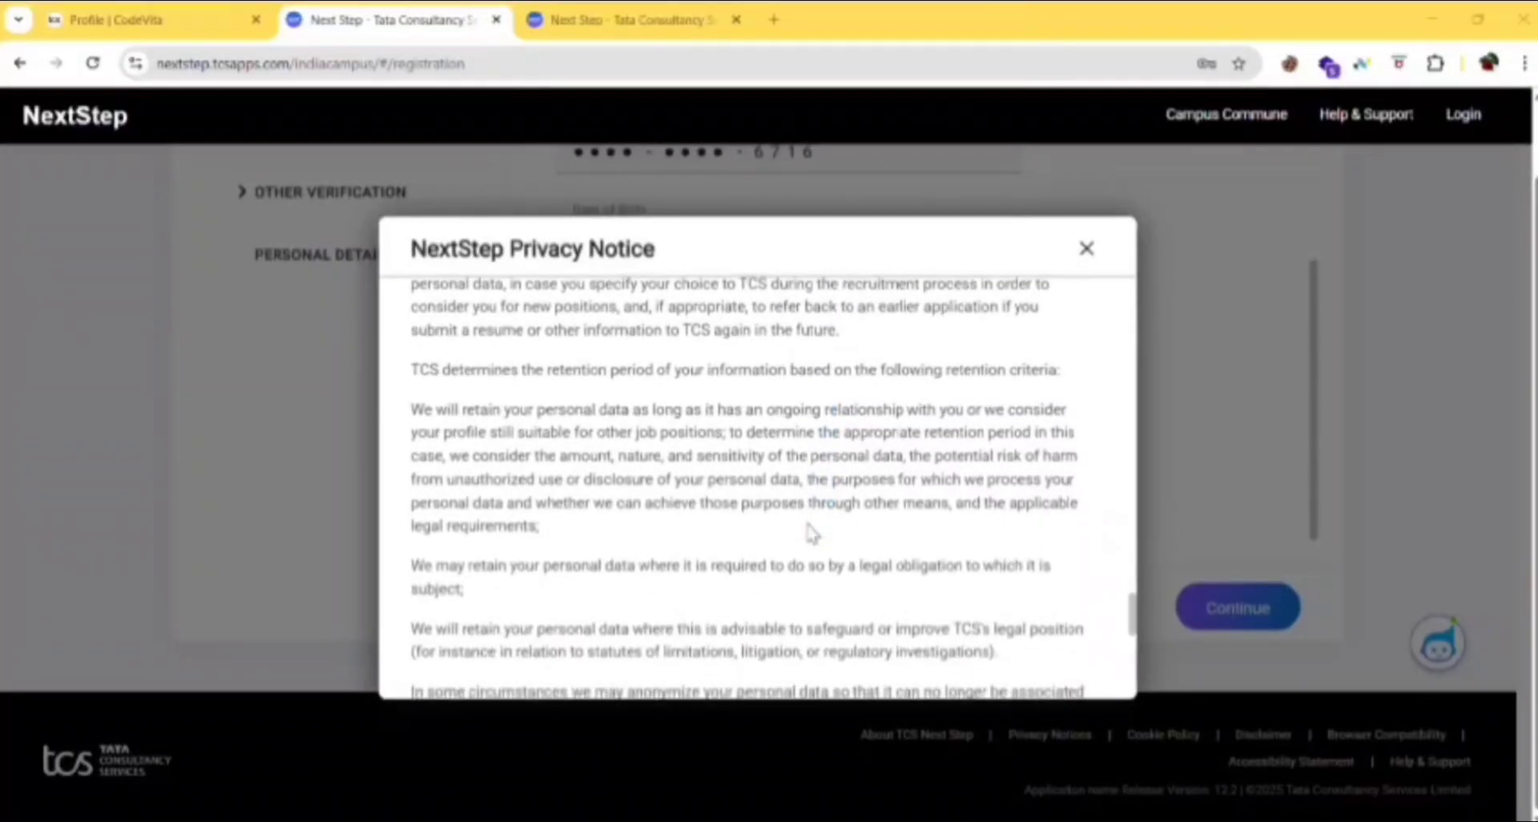
{"action": "scroll", "coordinate": [811, 532], "scroll_direction": "down", "scroll_amount": 2}
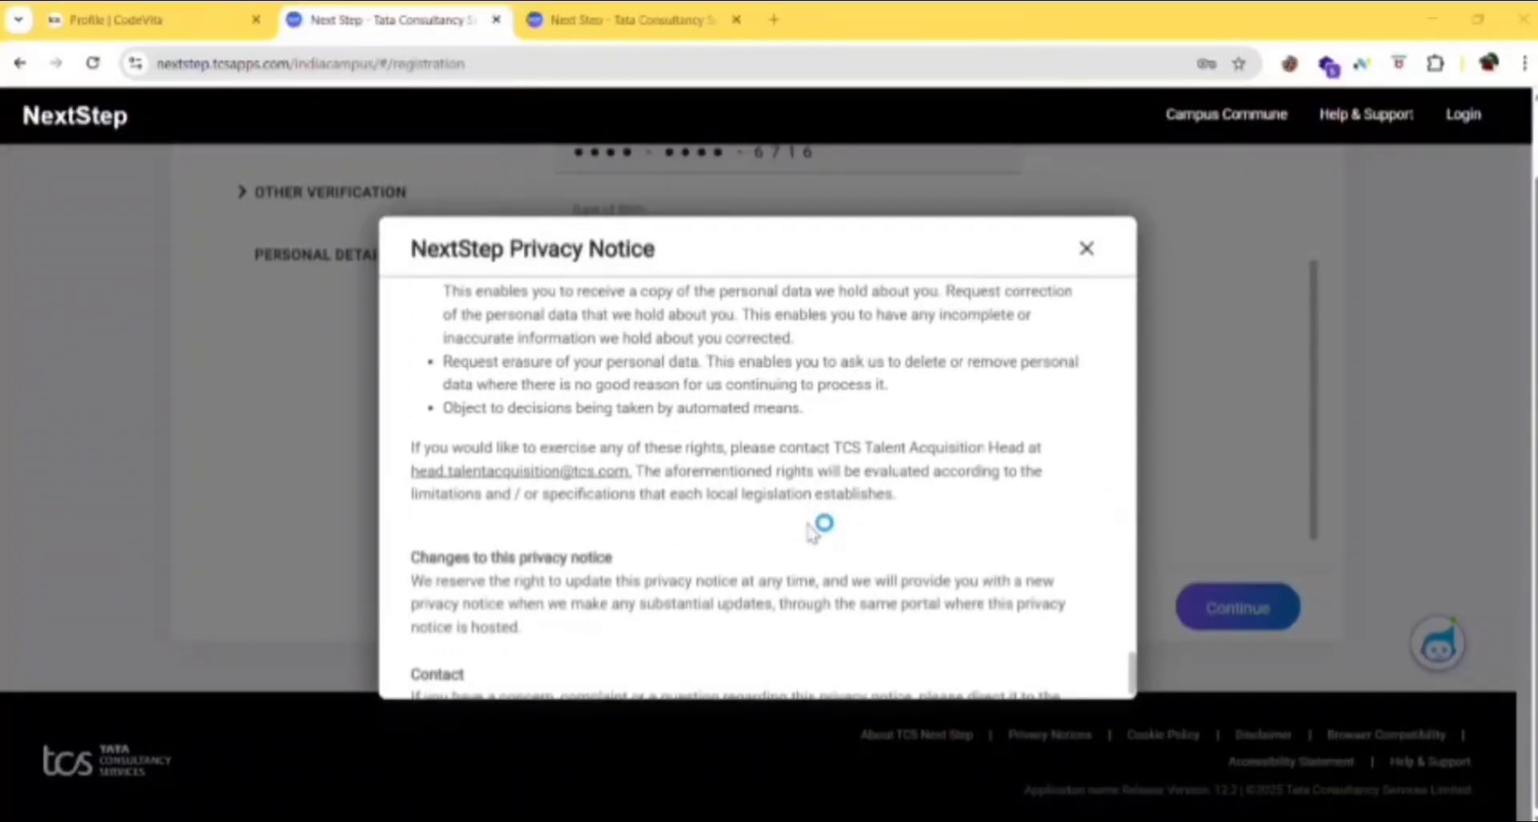
{"action": "scroll", "coordinate": [811, 533], "scroll_direction": "down", "scroll_amount": 1}
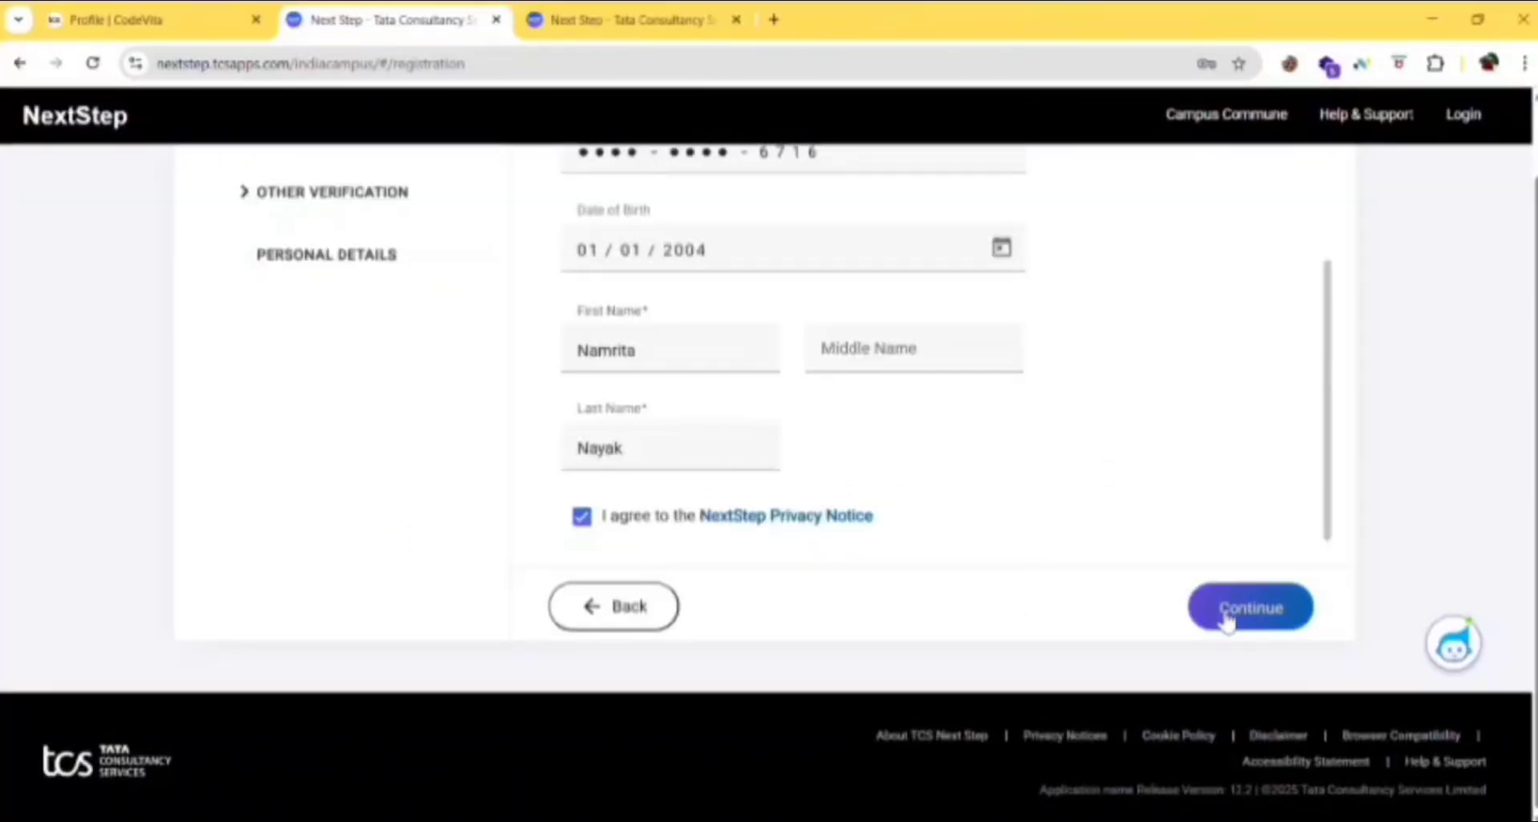
Fill in mobile, nearest TCS office, institute, qualification and captcha, then register for a DT Reference ID.
{"action": "left_click", "coordinate": [1223, 611]}
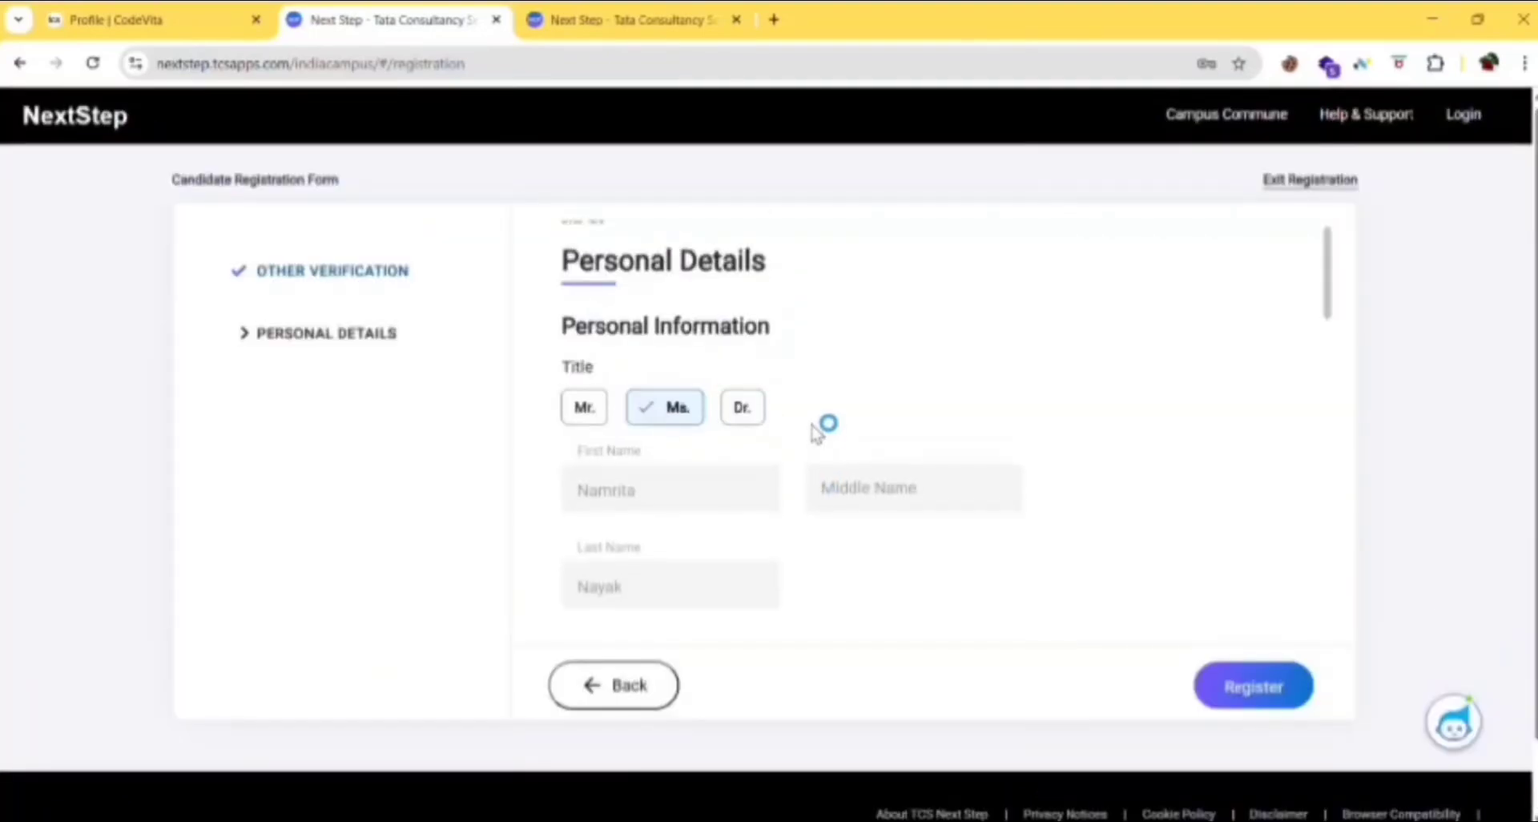
{"action": "scroll", "coordinate": [799, 500], "scroll_direction": "down", "scroll_amount": 5}
{"action": "scroll", "coordinate": [800, 500], "scroll_direction": "down", "scroll_amount": 2}
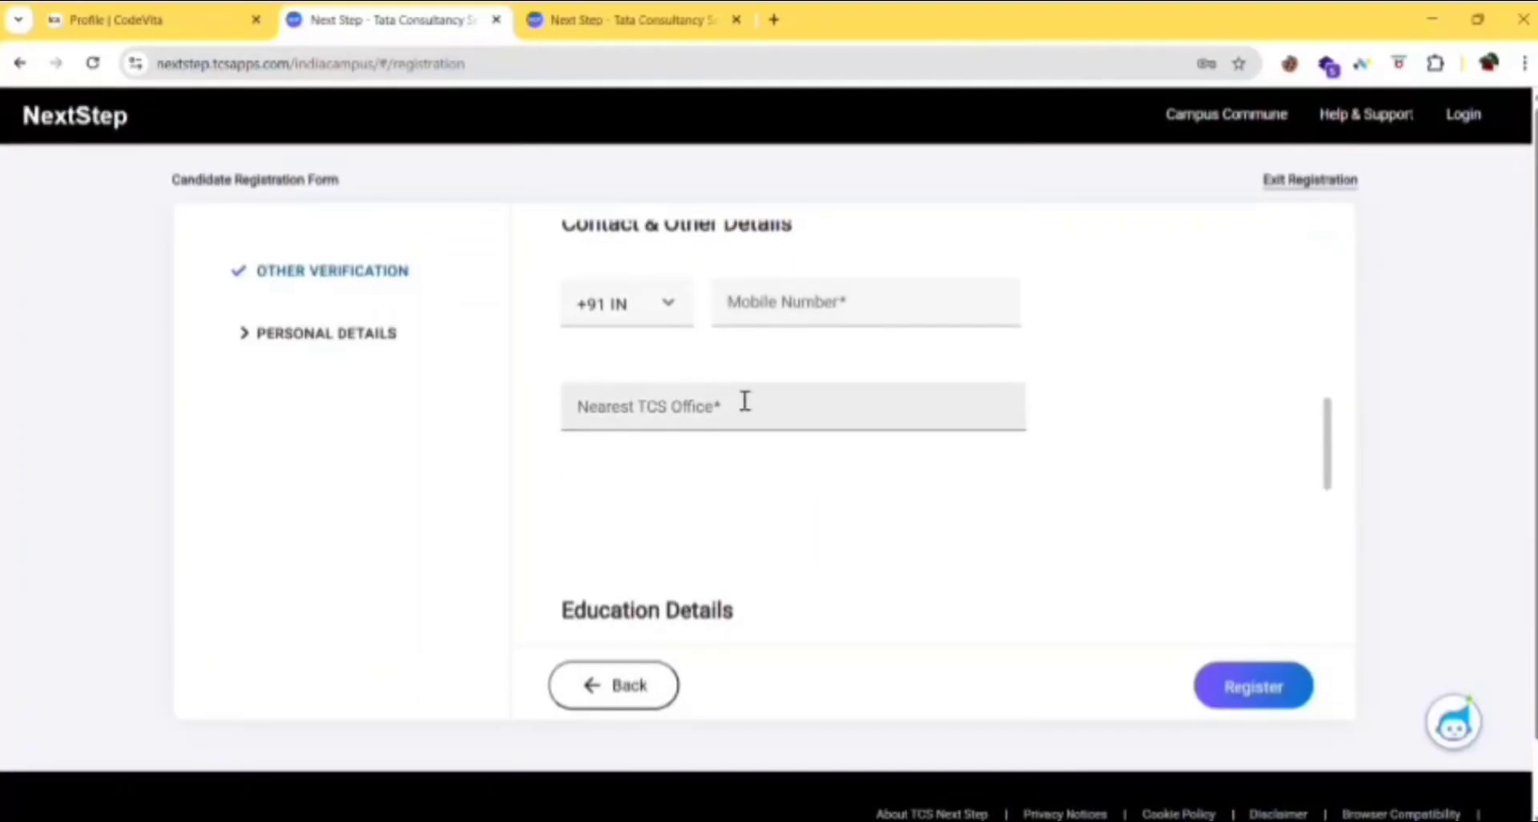
{"action": "scroll", "coordinate": [748, 556], "scroll_direction": "down", "scroll_amount": 5}
{"action": "scroll", "coordinate": [749, 558], "scroll_direction": "up", "scroll_amount": 1}
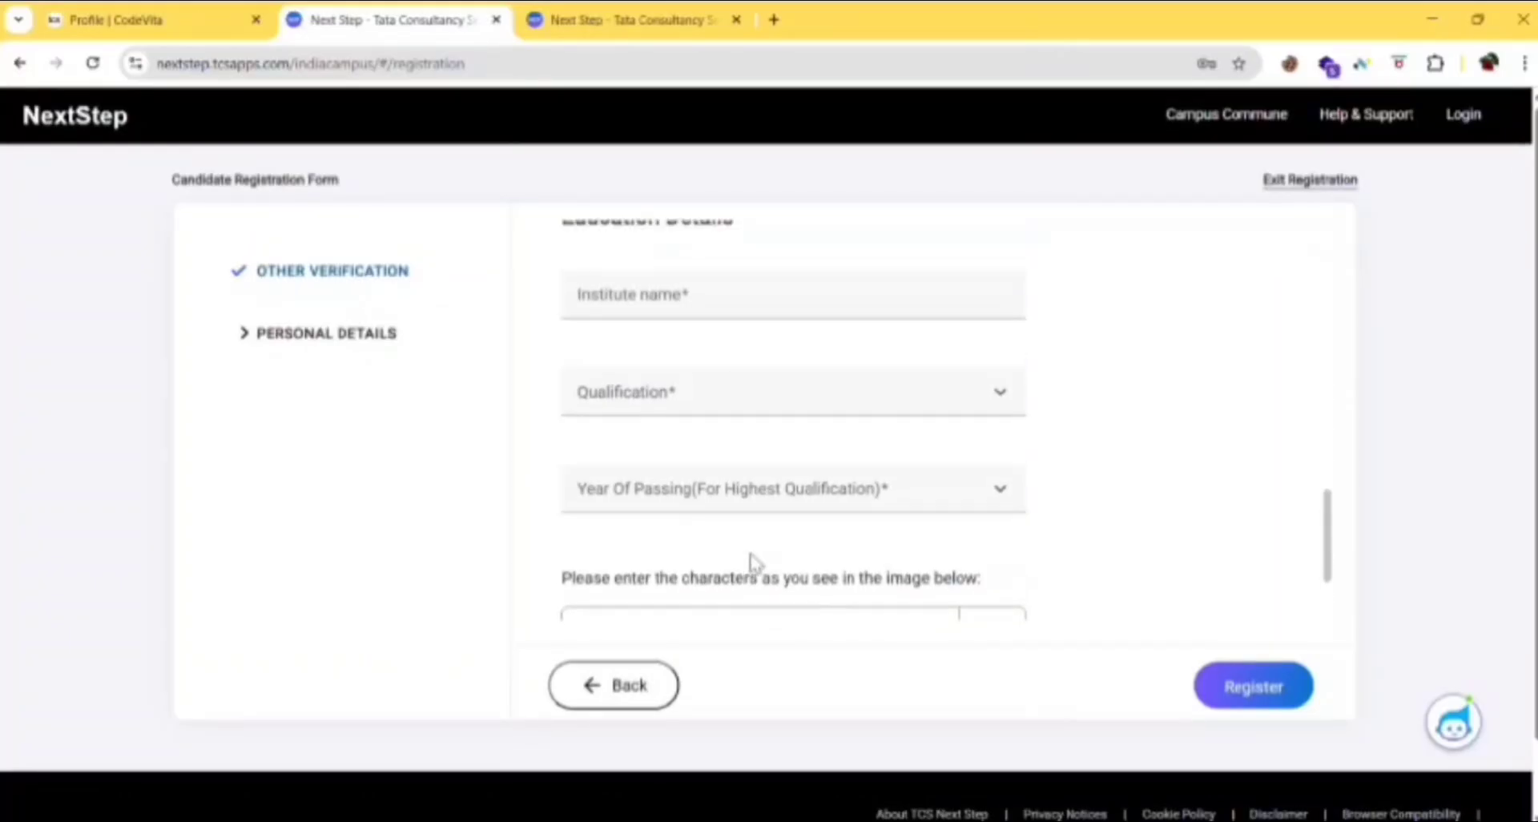
{"action": "left_click", "coordinate": [719, 410]}
{"action": "scroll", "coordinate": [748, 396], "scroll_direction": "down", "scroll_amount": 1}
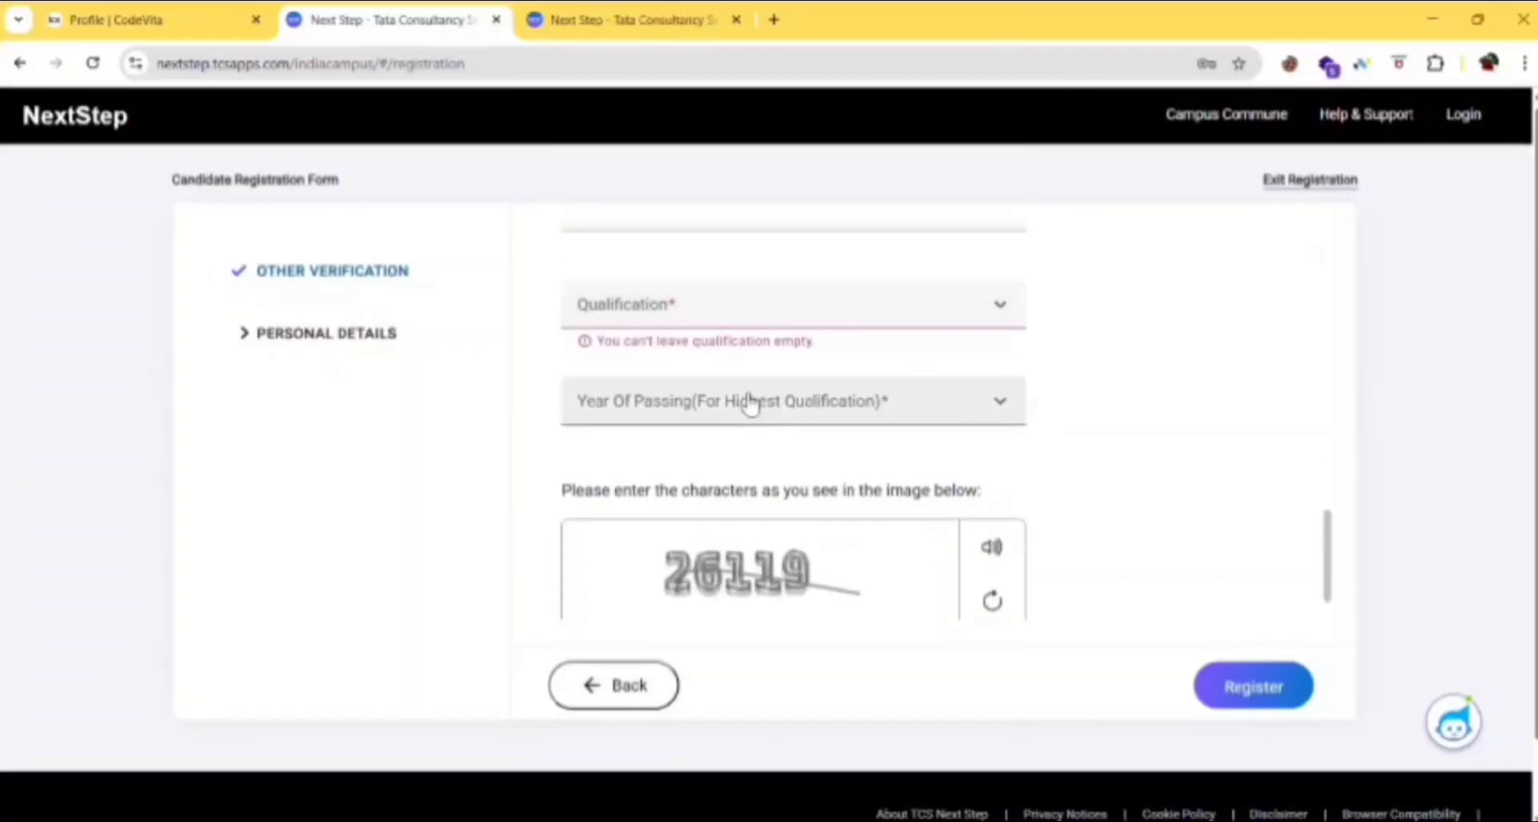
{"action": "scroll", "coordinate": [750, 403], "scroll_direction": "down", "scroll_amount": 2}
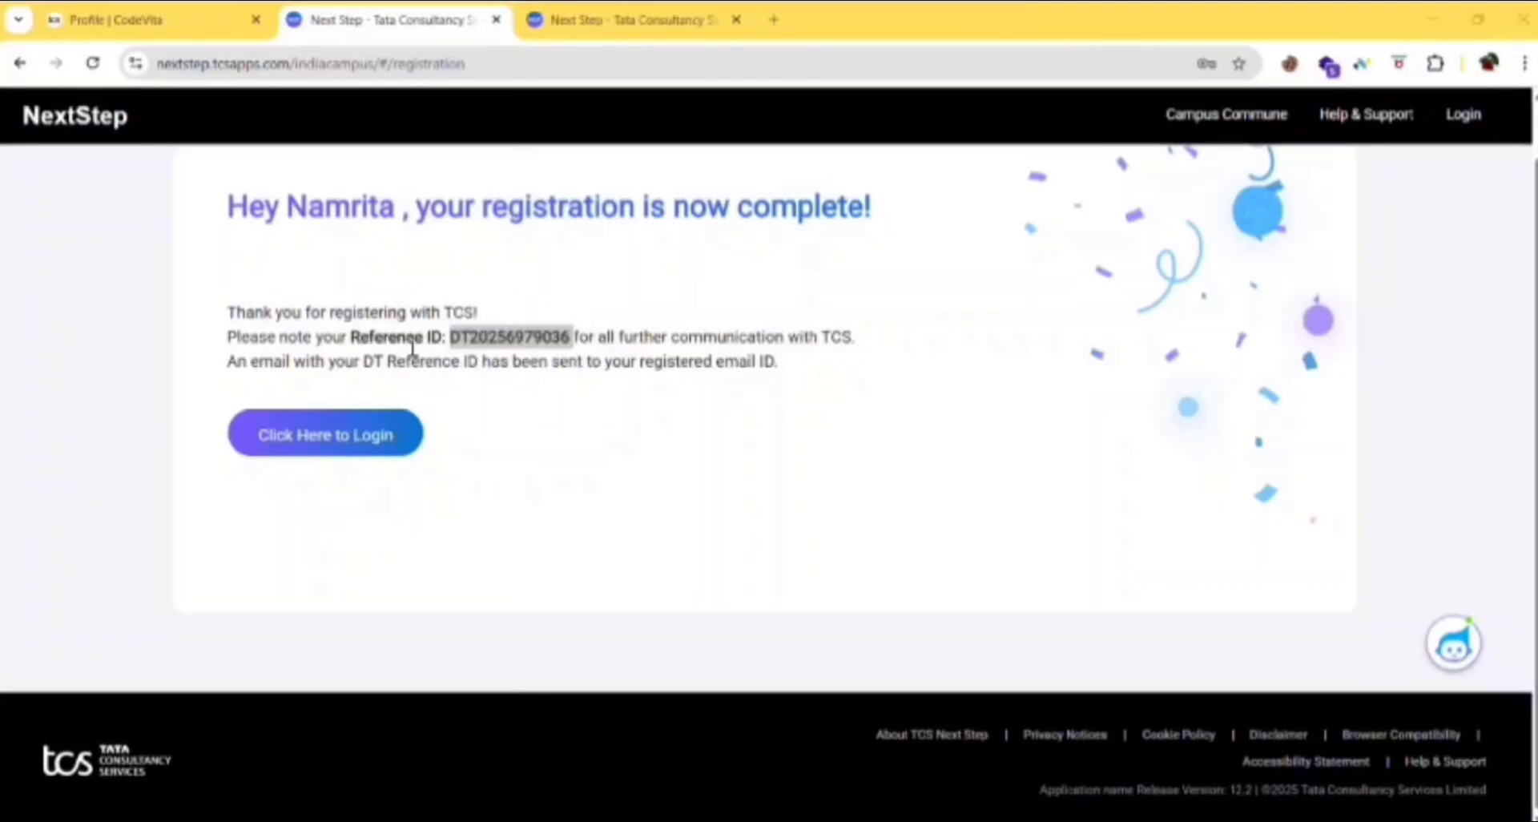
Log in with the new reference ID, captcha and emailed OTP.
{"action": "left_click", "coordinate": [363, 433]}
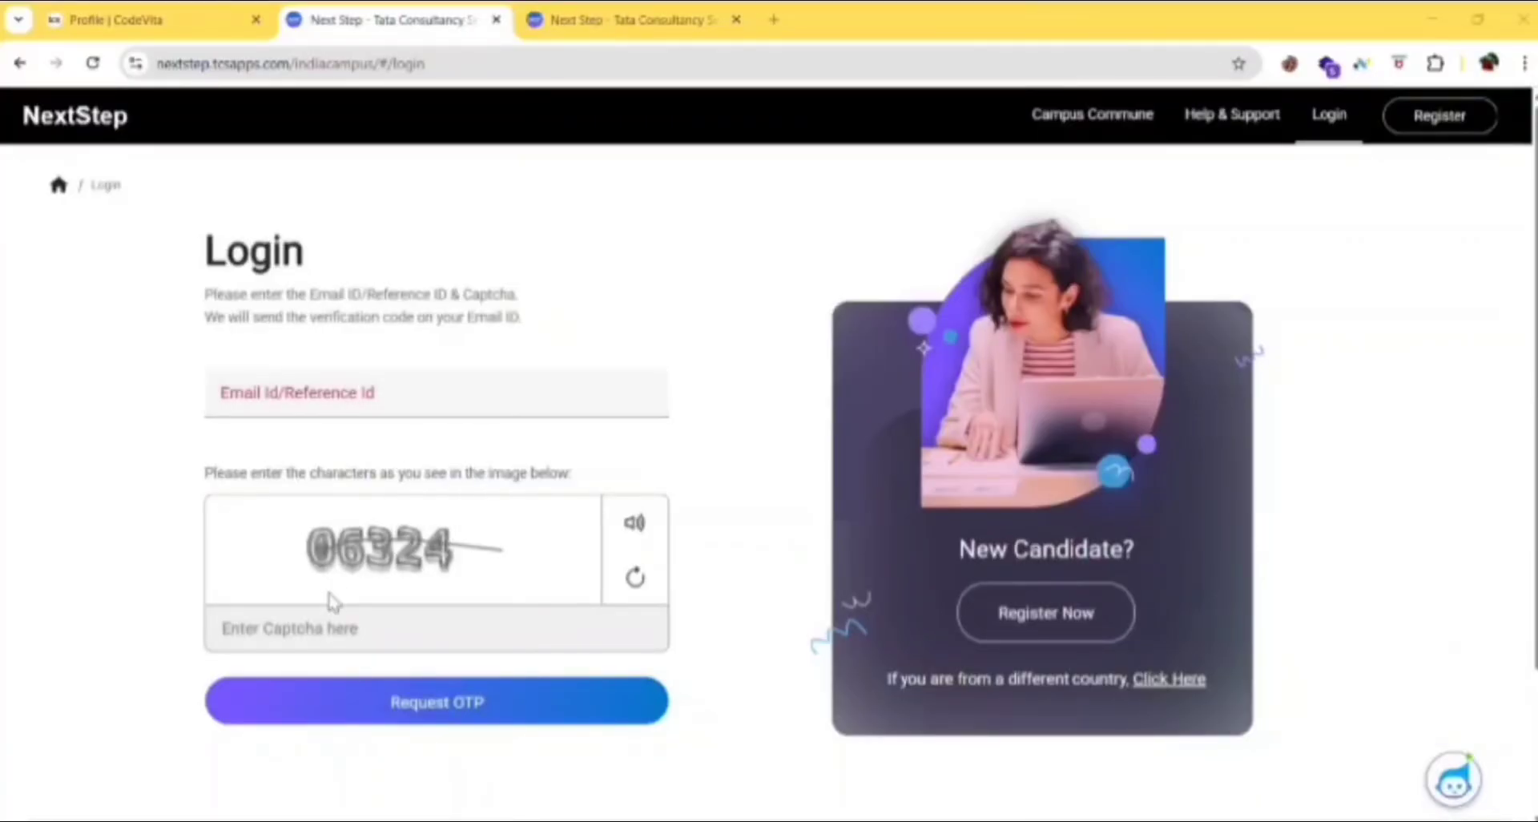
{"action": "left_click", "coordinate": [392, 721]}
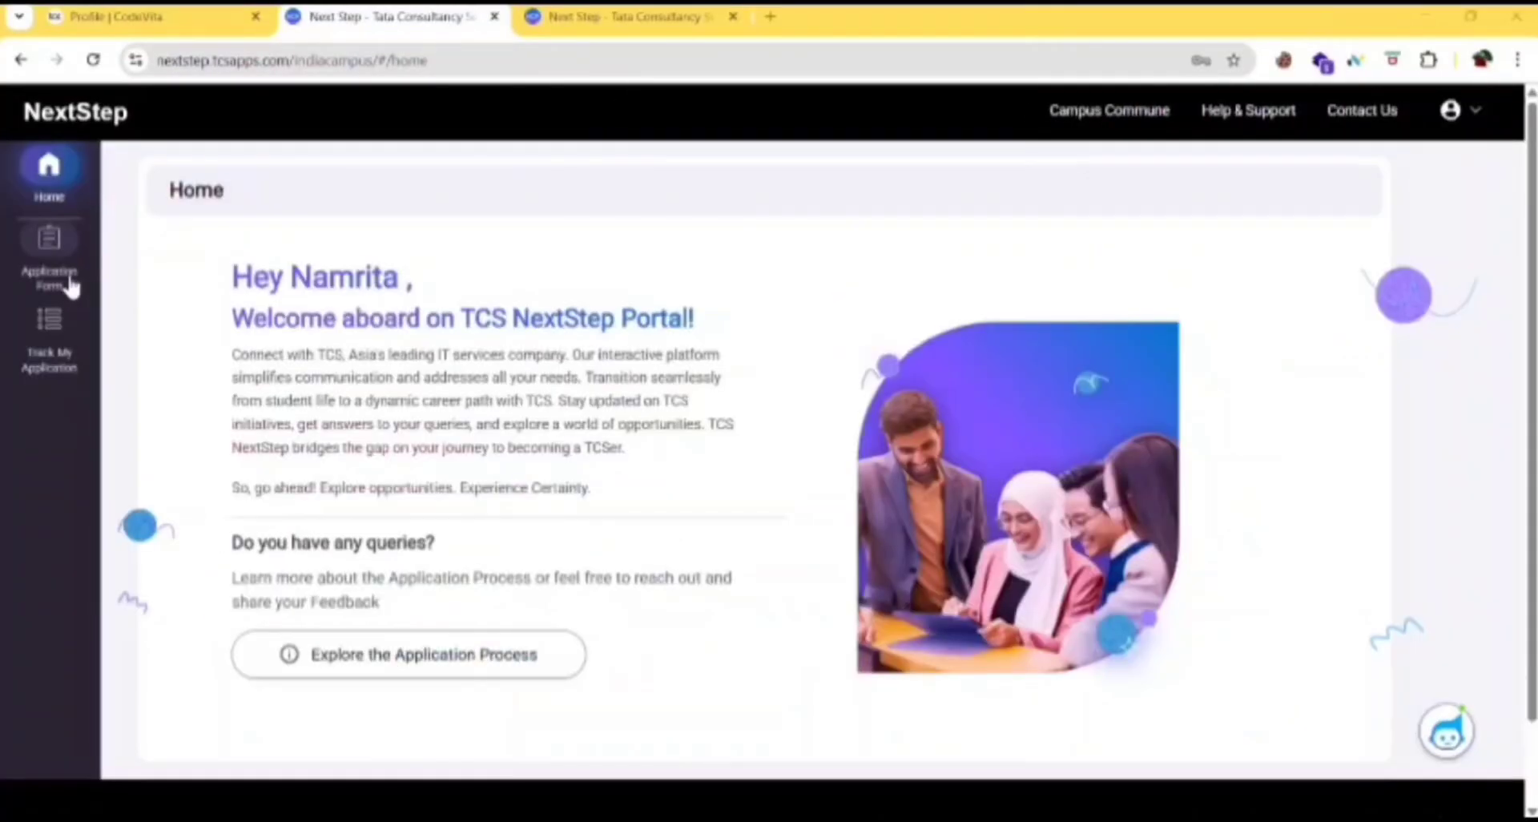
{"action": "left_click", "coordinate": [69, 282]}
{"action": "scroll", "coordinate": [497, 373], "scroll_direction": "down", "scroll_amount": 3}
{"action": "scroll", "coordinate": [481, 368], "scroll_direction": "up", "scroll_amount": 3}
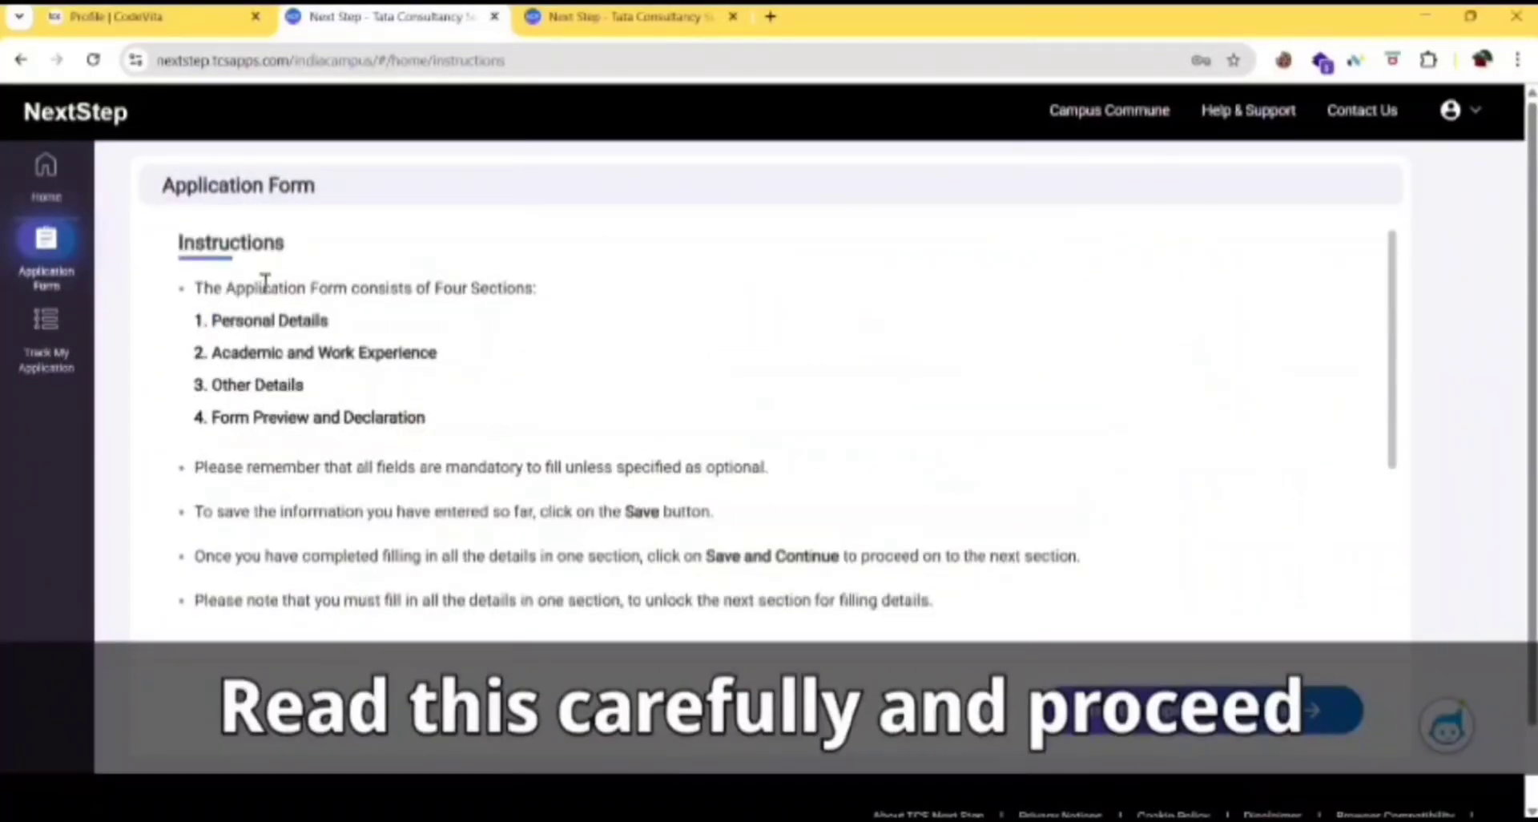
{"action": "scroll", "coordinate": [443, 281], "scroll_direction": "down", "scroll_amount": 3}
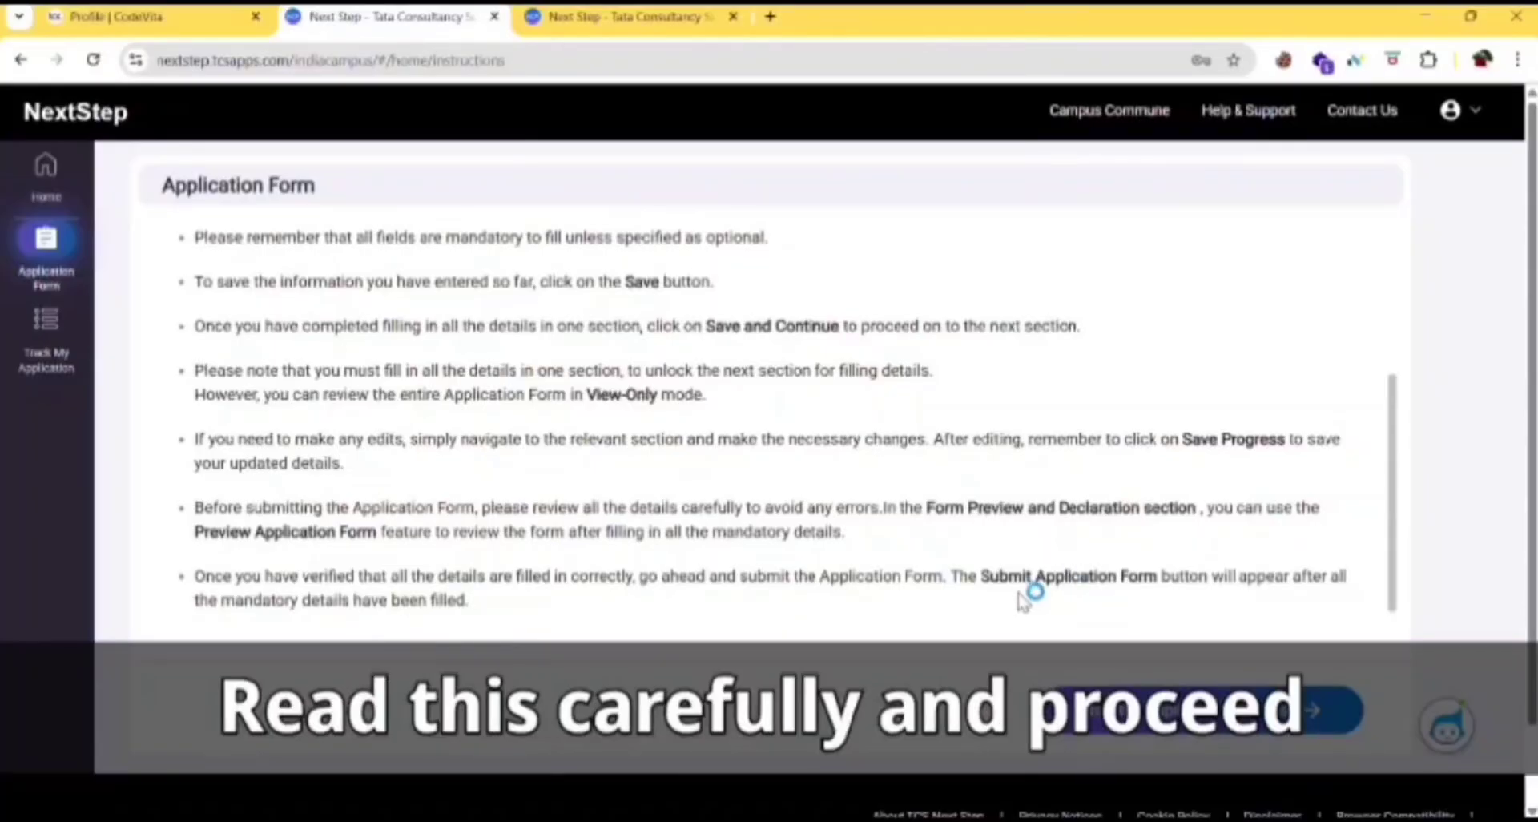
{"action": "left_click", "coordinate": [1143, 725]}
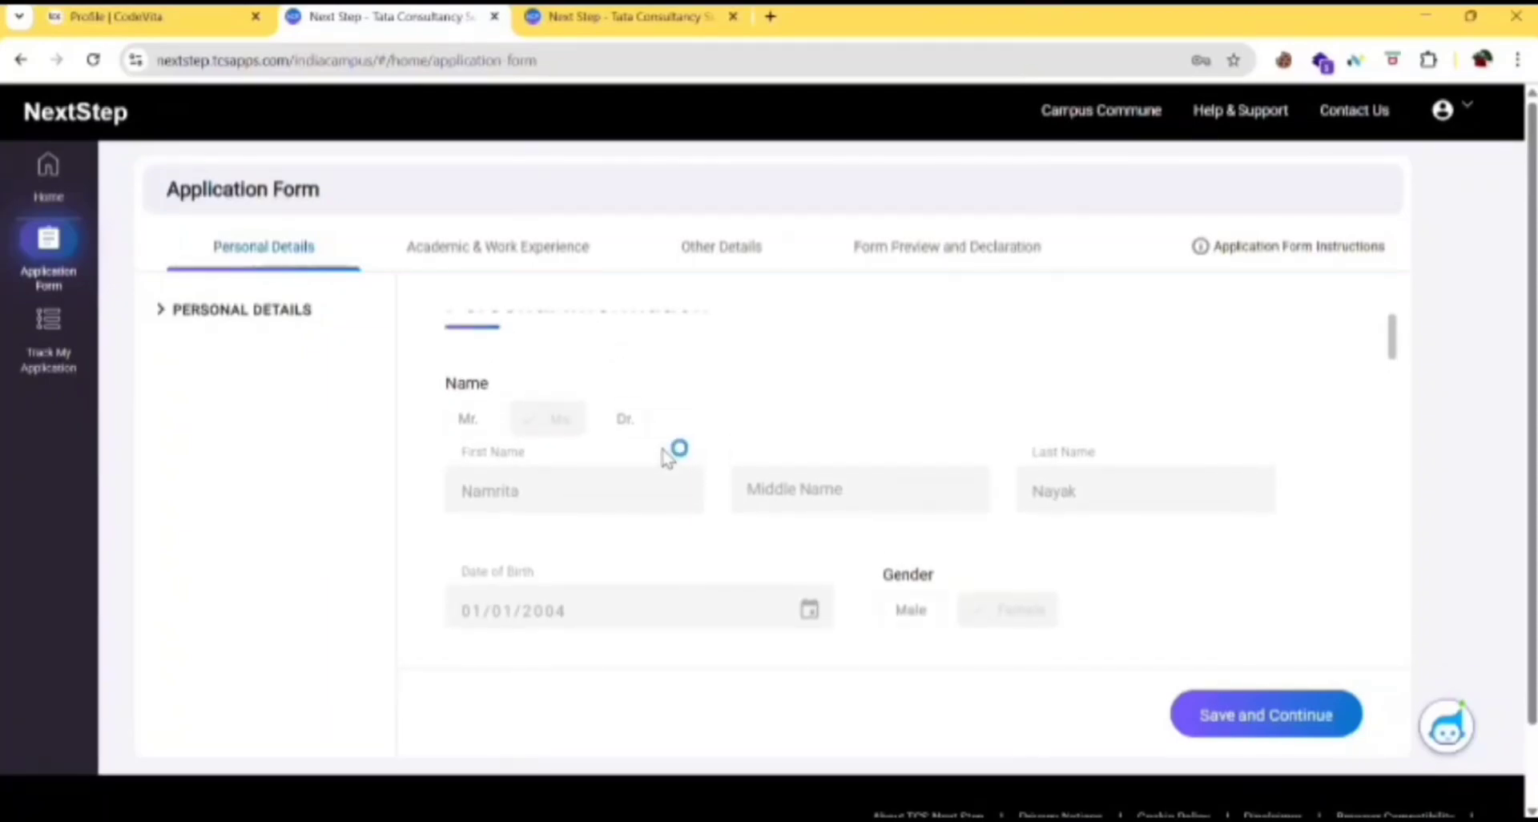
{"action": "scroll", "coordinate": [667, 457], "scroll_direction": "down", "scroll_amount": 3}
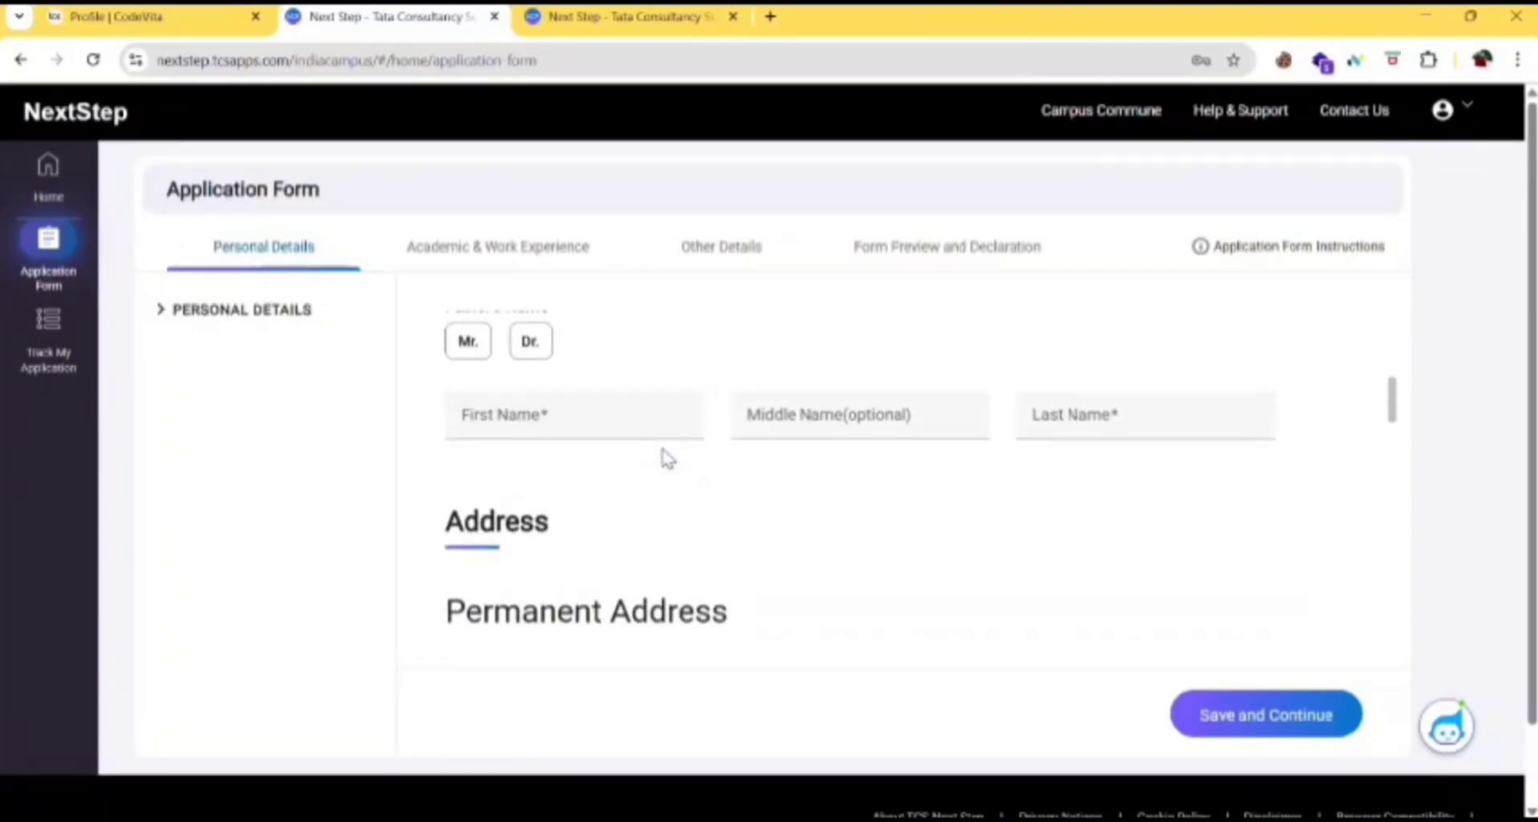
{"action": "scroll", "coordinate": [672, 450], "scroll_direction": "down", "scroll_amount": 1}
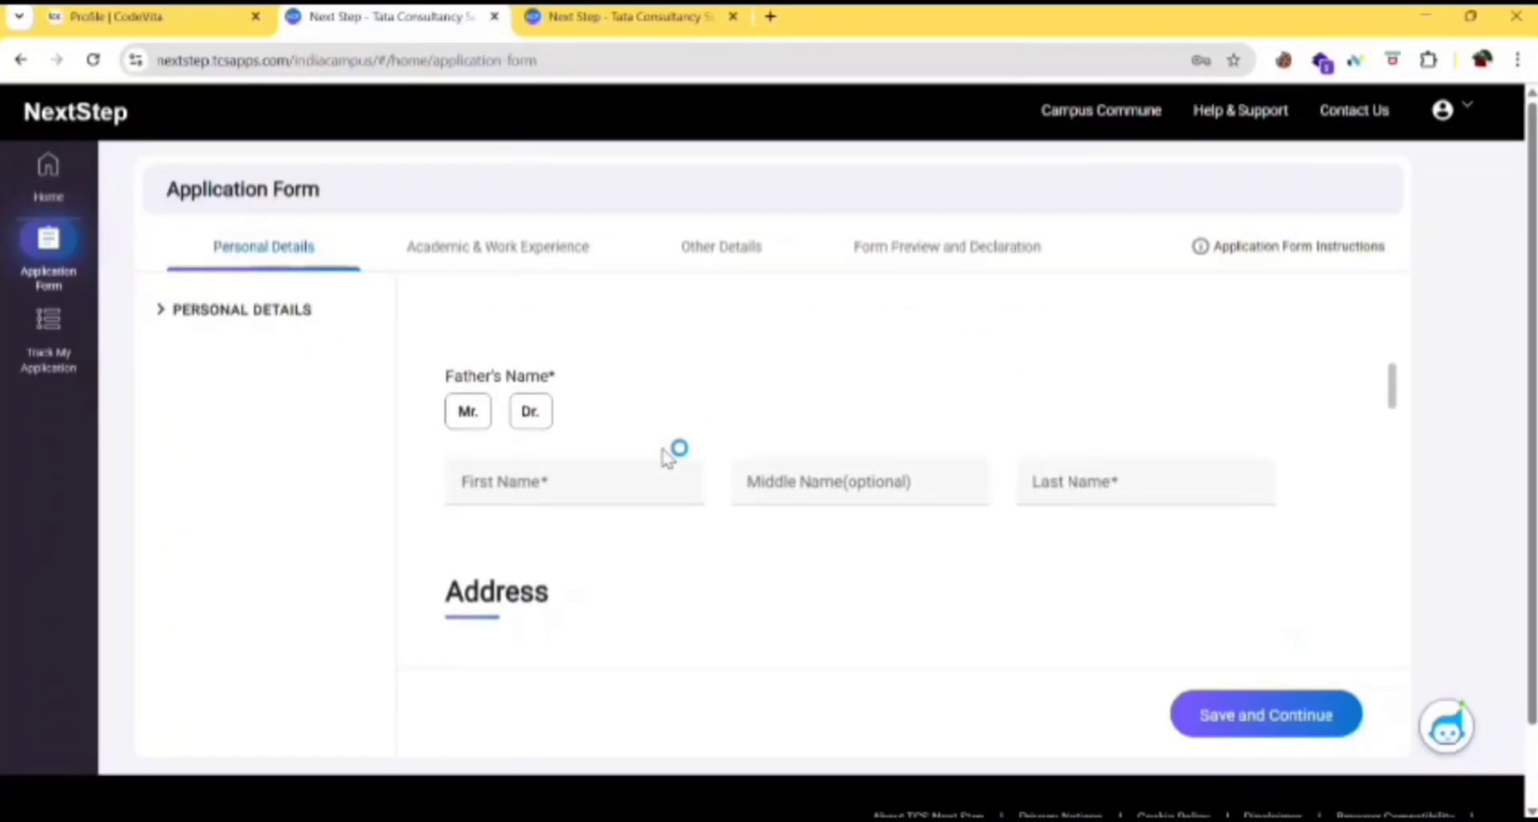
{"action": "scroll", "coordinate": [607, 485], "scroll_direction": "down", "scroll_amount": 5}
{"action": "scroll", "coordinate": [606, 485], "scroll_direction": "down", "scroll_amount": 3}
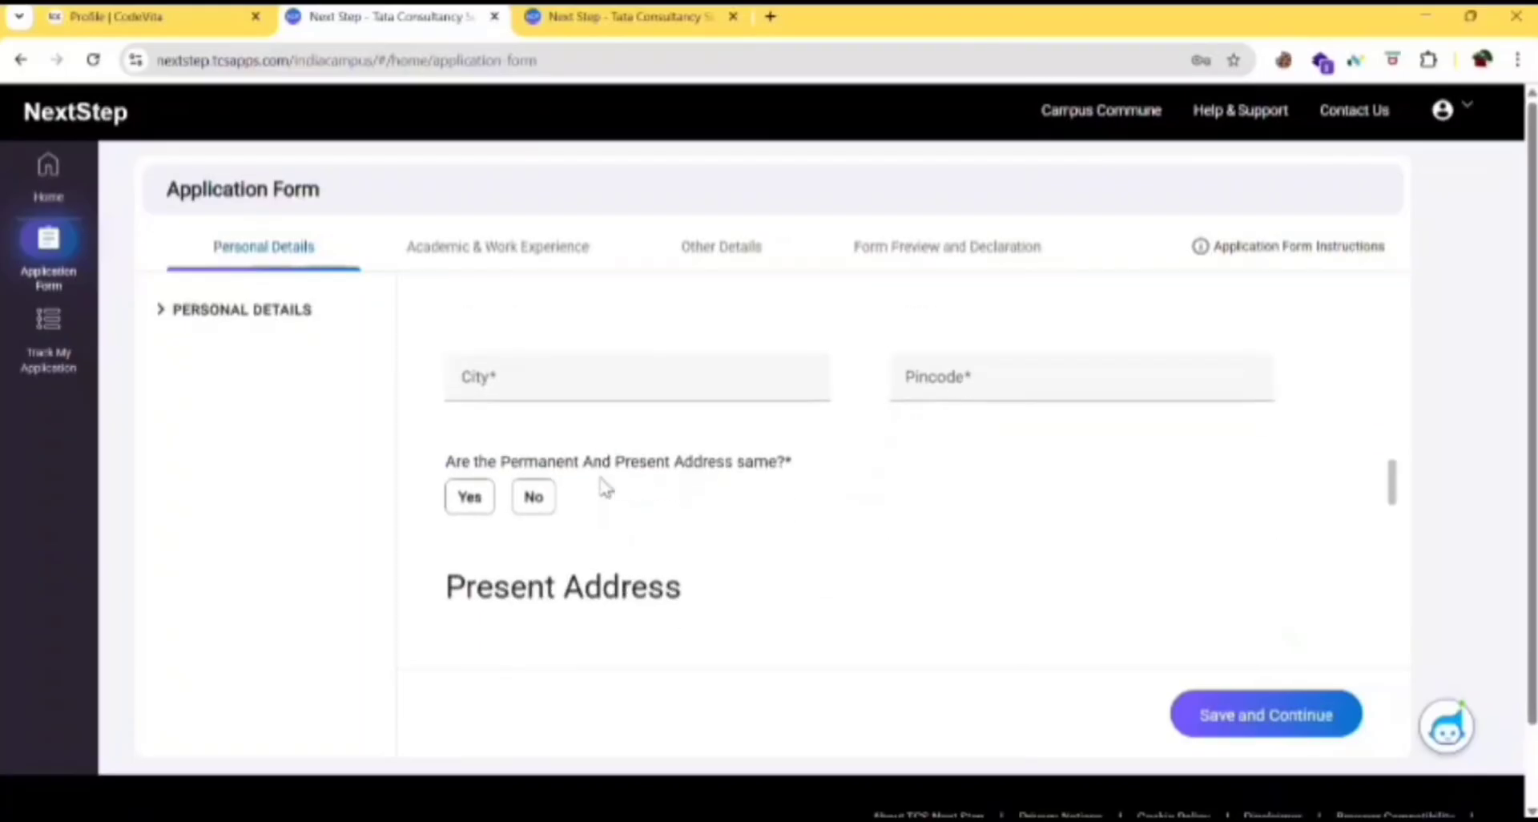
{"action": "scroll", "coordinate": [606, 485], "scroll_direction": "down", "scroll_amount": 10}
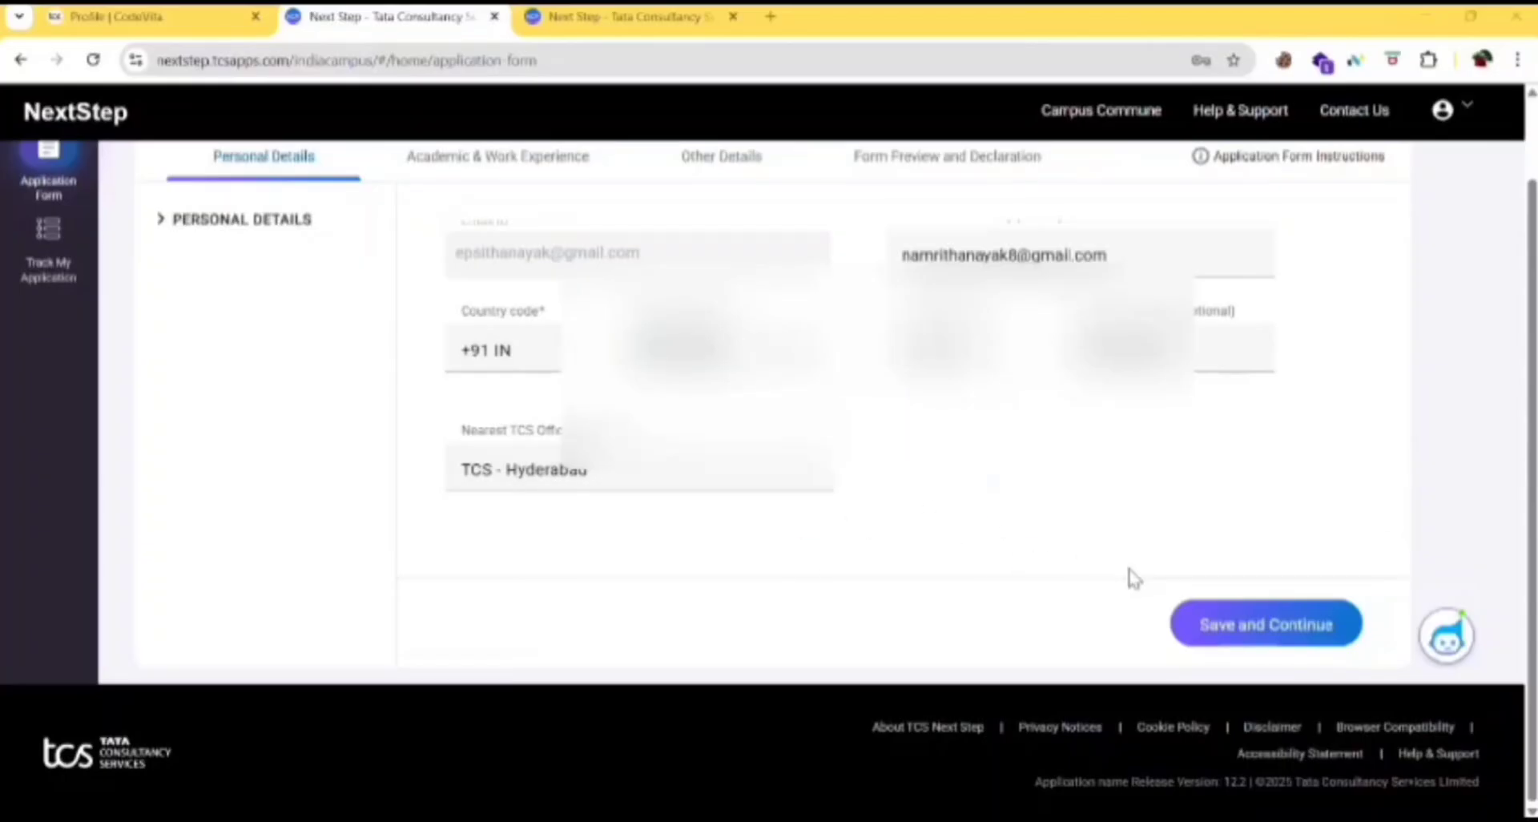
Save personal details and record Full Time graduation with CGPA 8.8 out of 10.
{"action": "left_click", "coordinate": [1188, 632]}
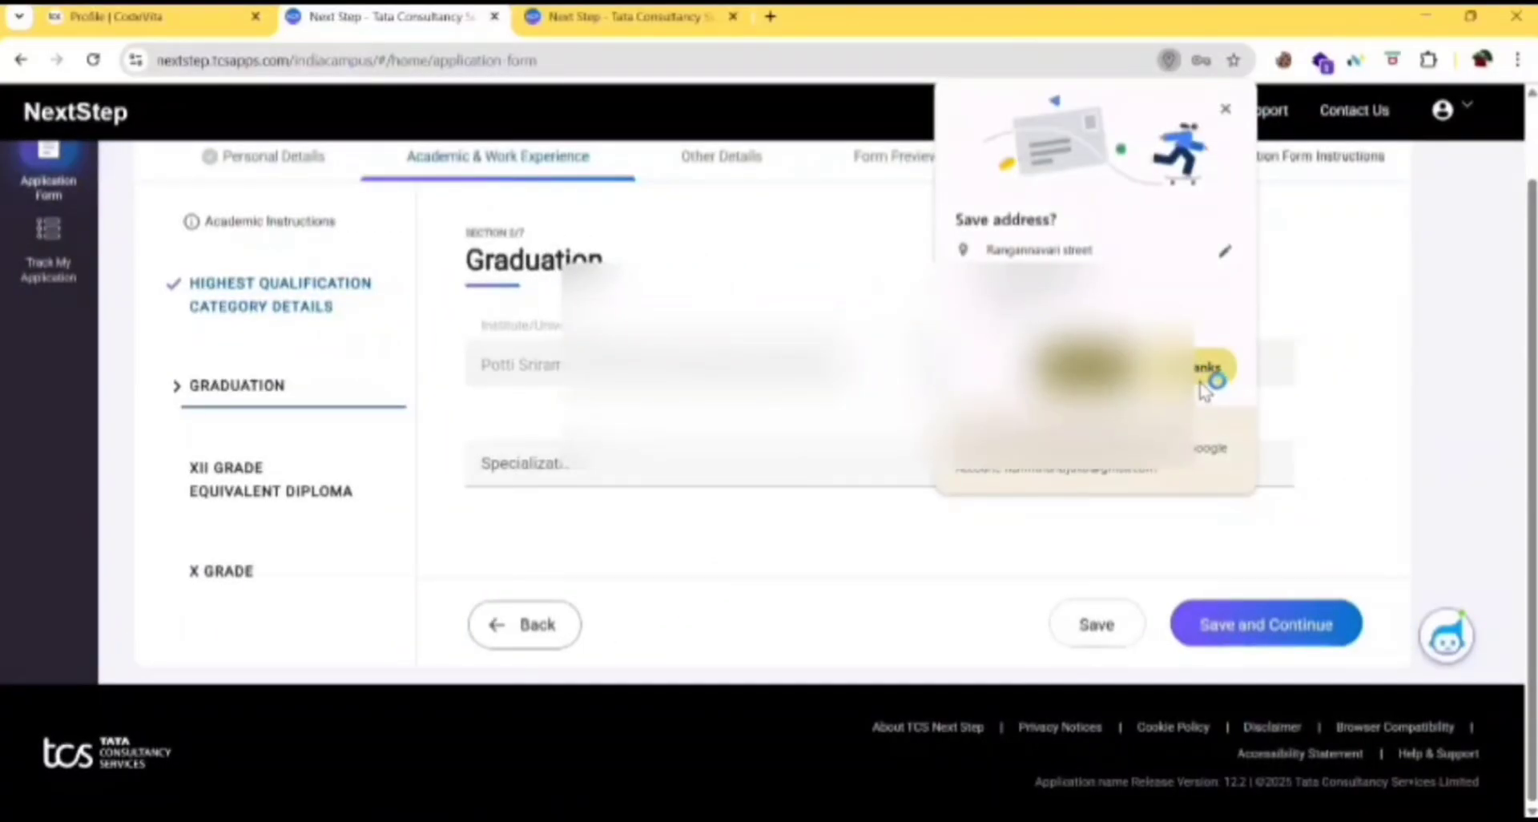
{"action": "left_click", "coordinate": [1203, 387]}
{"action": "scroll", "coordinate": [1203, 387], "scroll_direction": "down", "scroll_amount": 1}
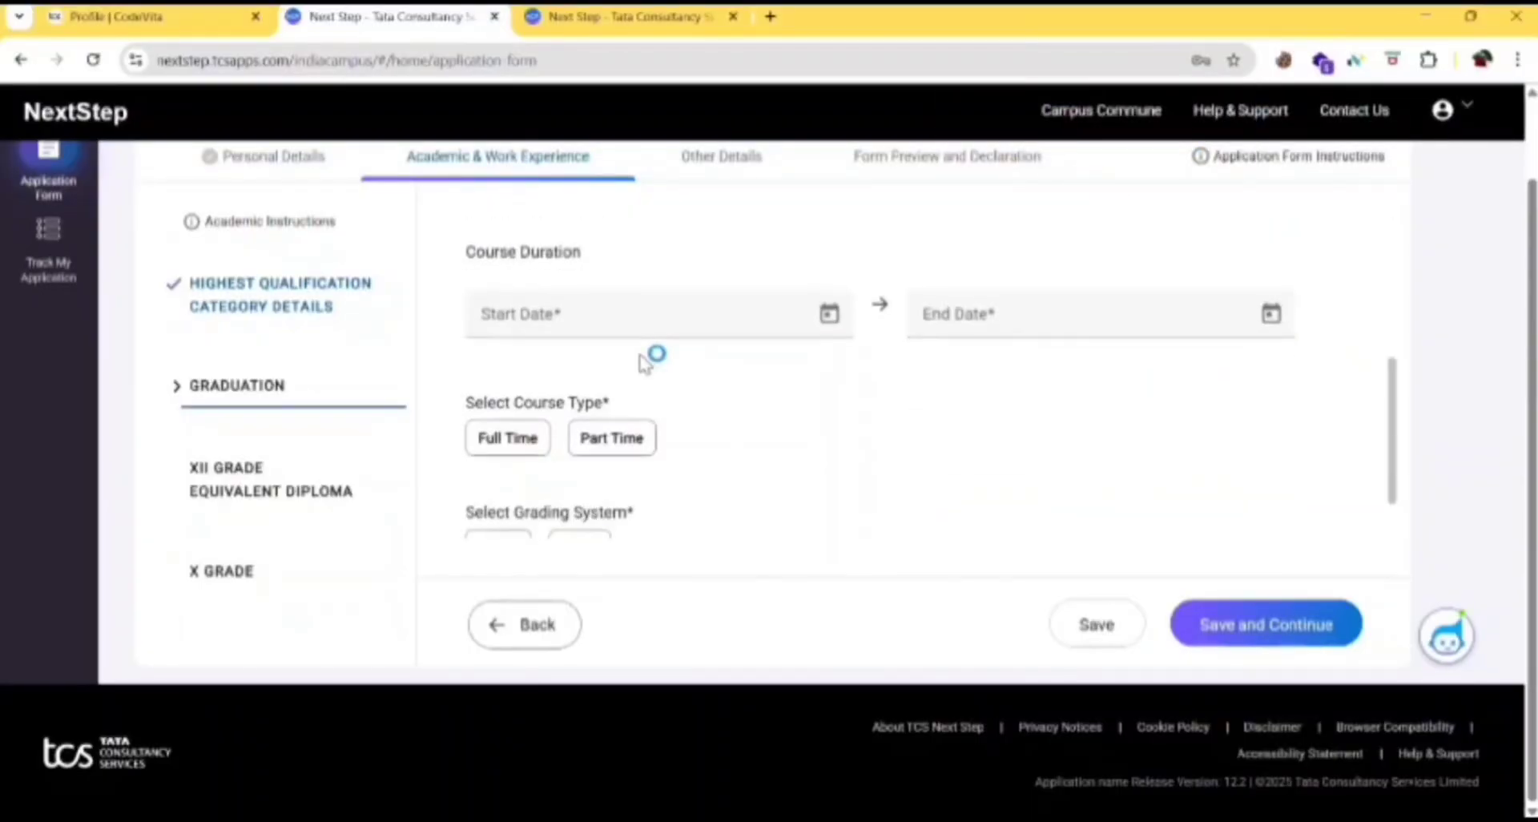
{"action": "scroll", "coordinate": [645, 361], "scroll_direction": "up", "scroll_amount": 5}
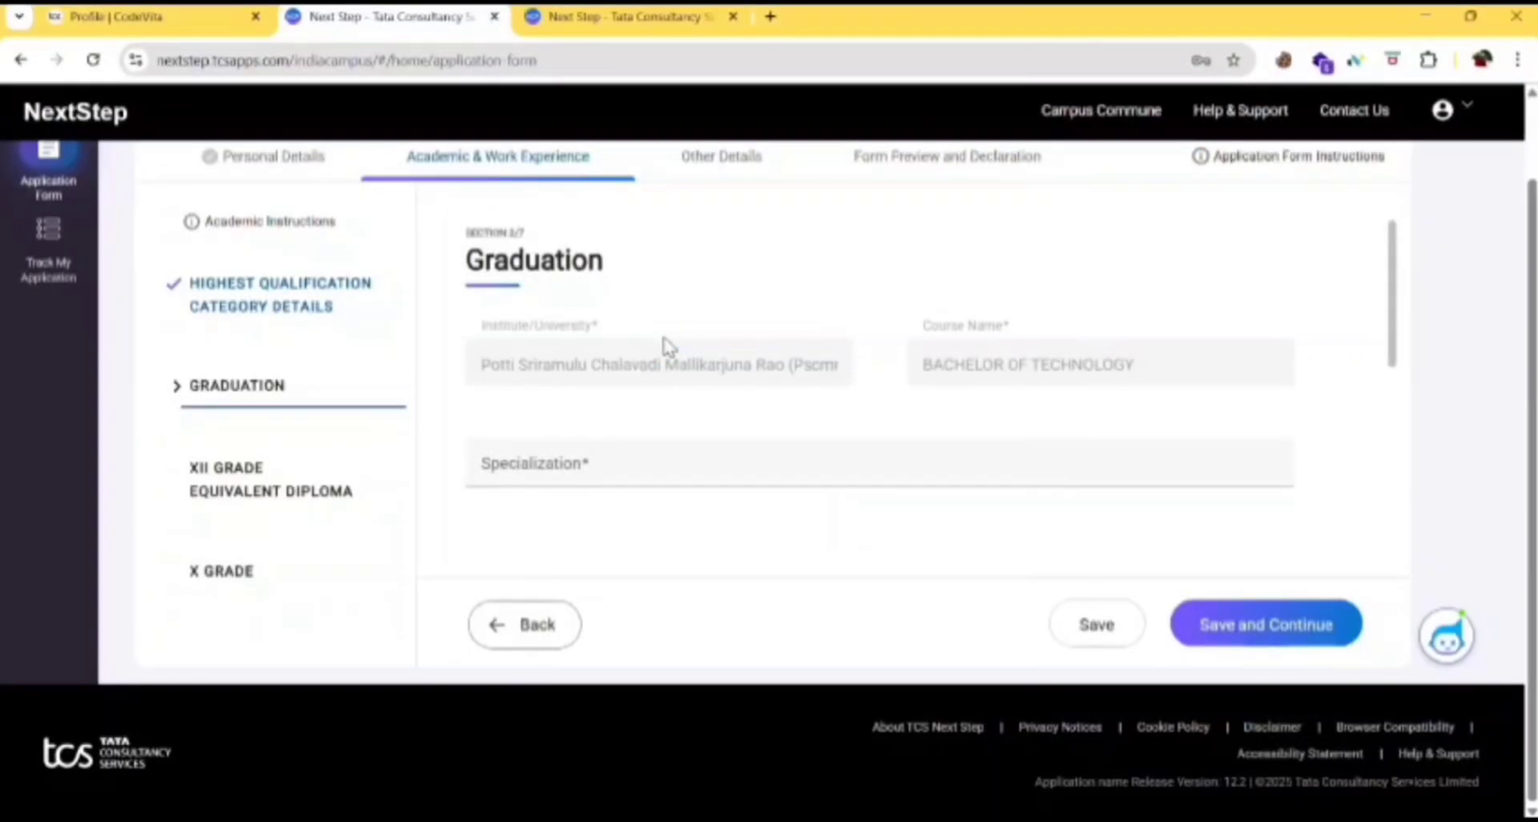
{"action": "scroll", "coordinate": [664, 345], "scroll_direction": "down", "scroll_amount": 3}
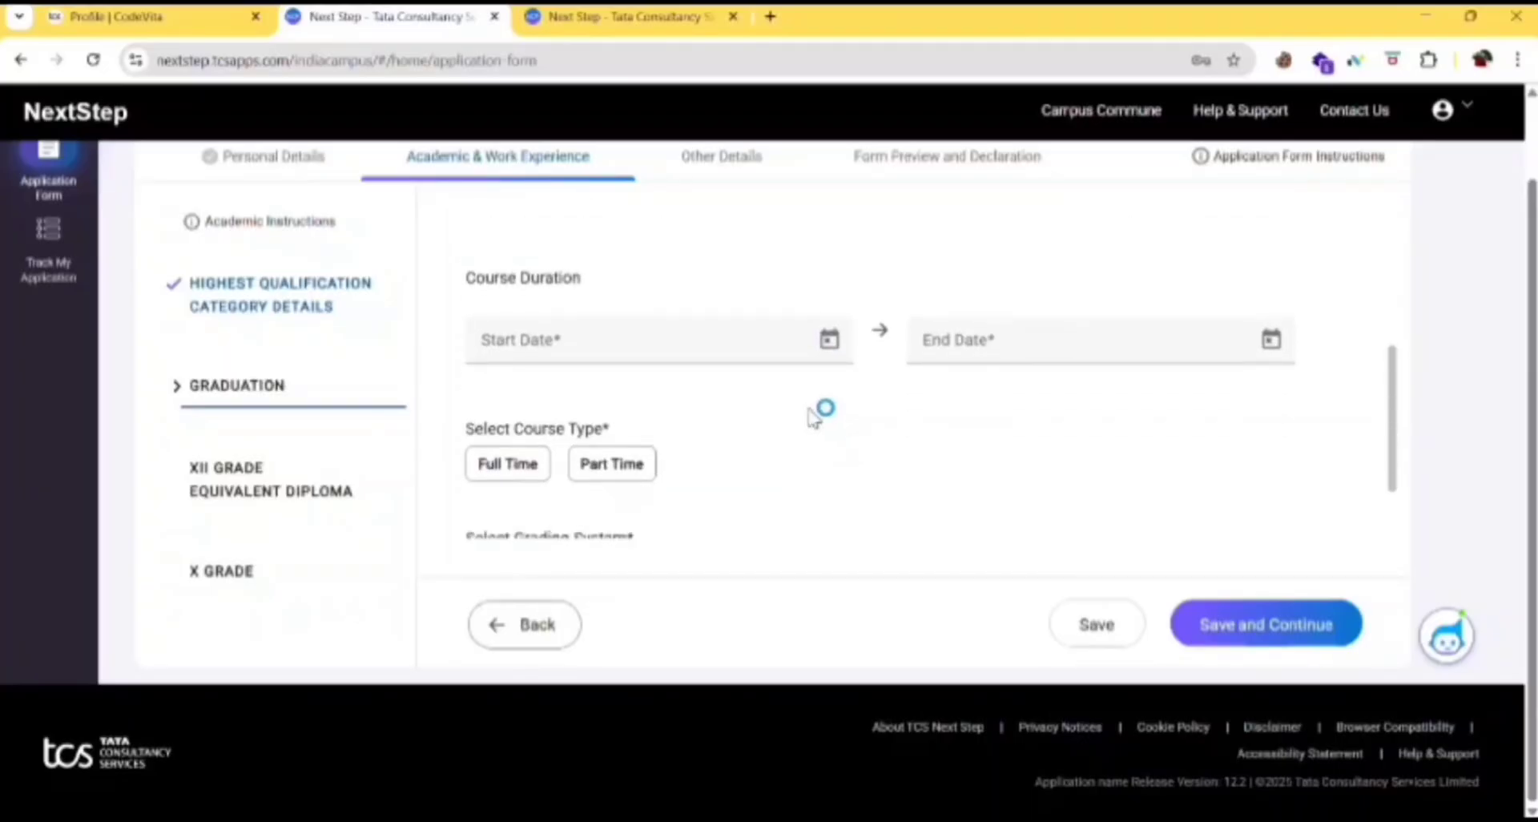
{"action": "scroll", "coordinate": [1063, 367], "scroll_direction": "down", "scroll_amount": 2}
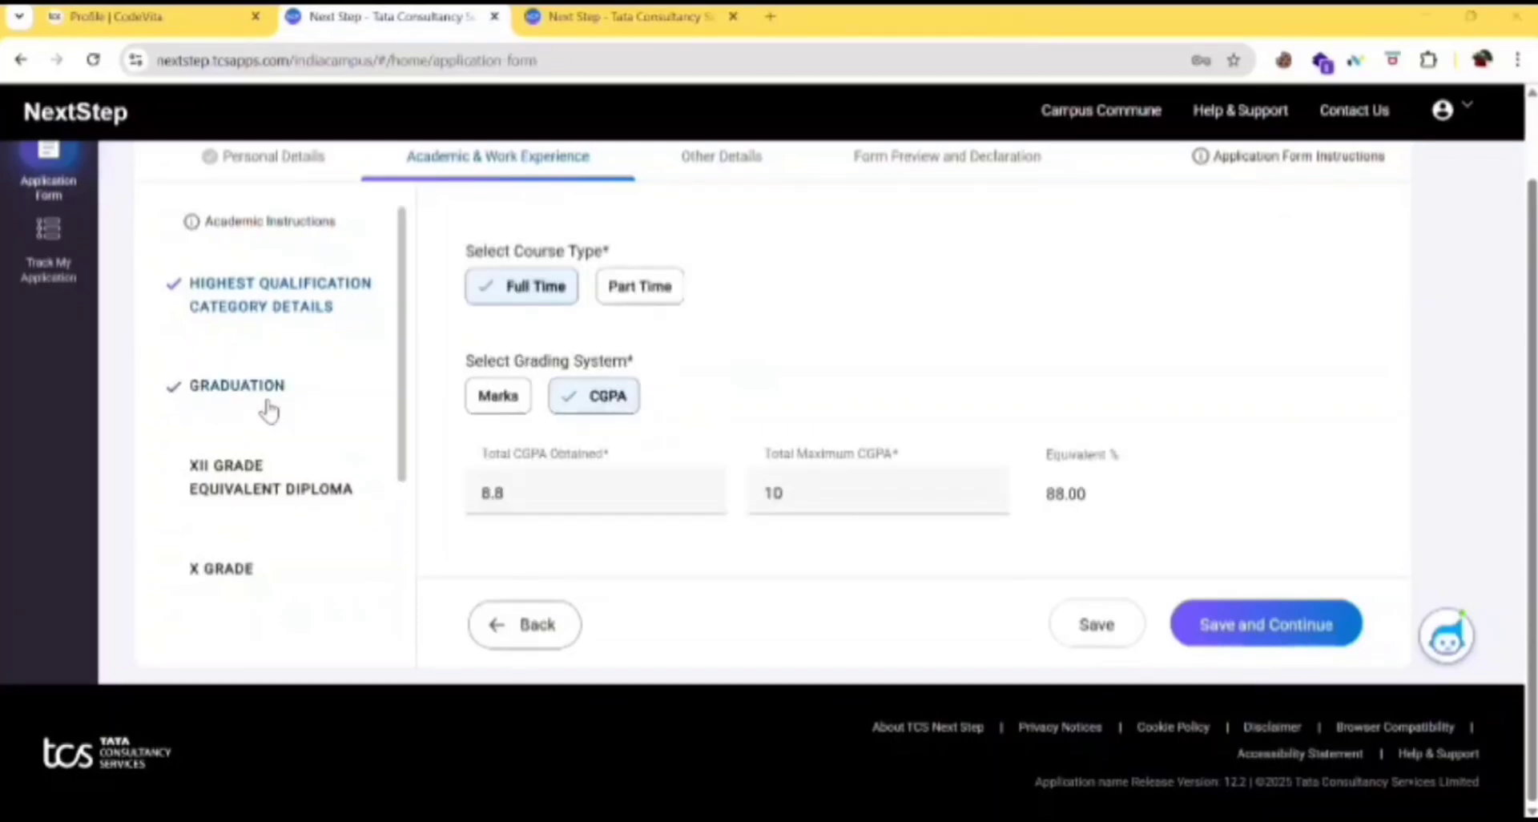
Fill in and save the XII Grade section.
{"action": "left_click", "coordinate": [1242, 625]}
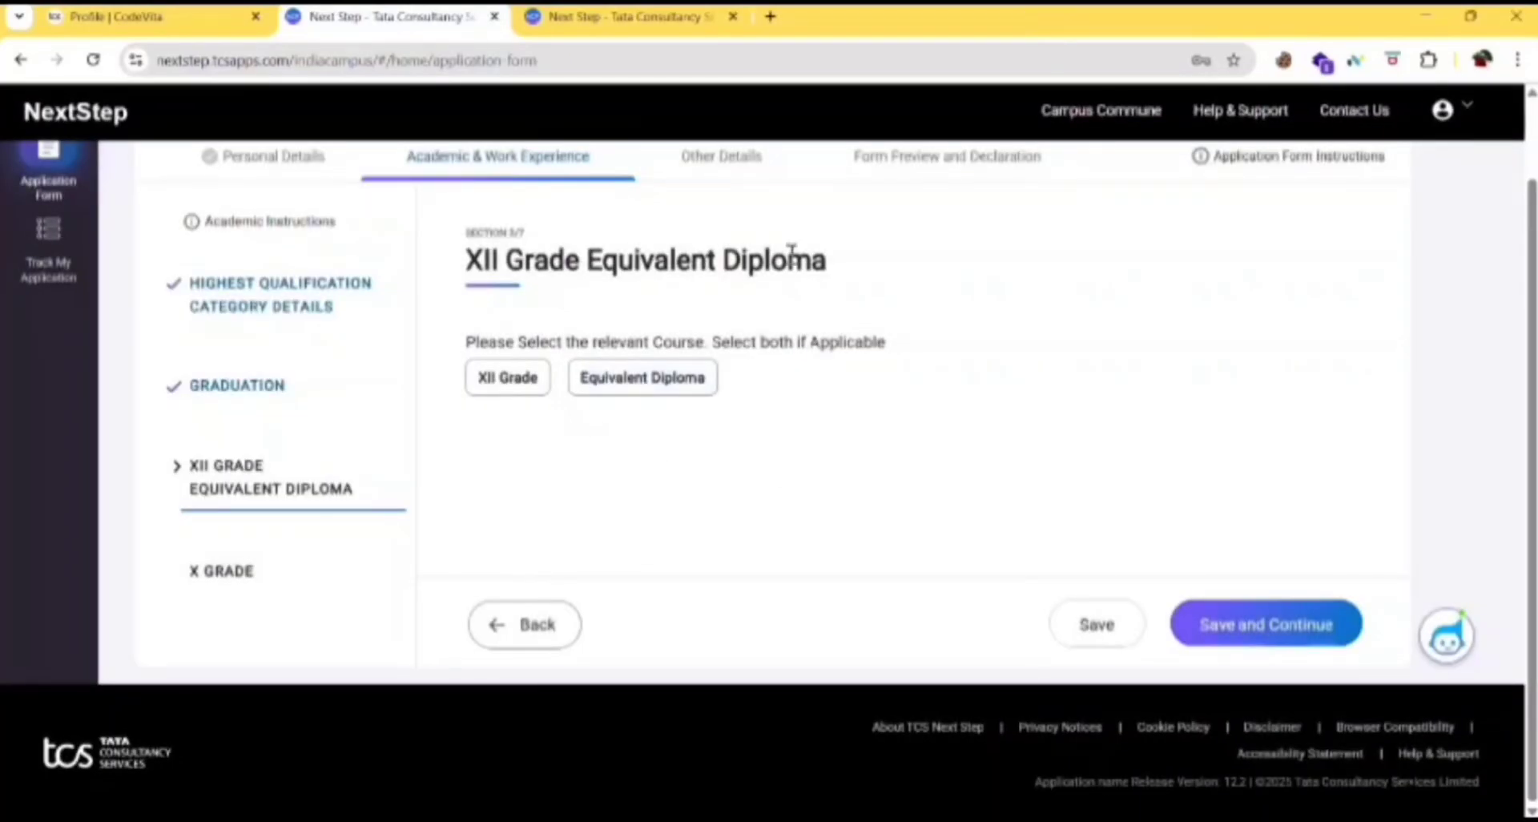
{"action": "left_click", "coordinate": [526, 387]}
{"action": "scroll", "coordinate": [667, 478], "scroll_direction": "down", "scroll_amount": 8}
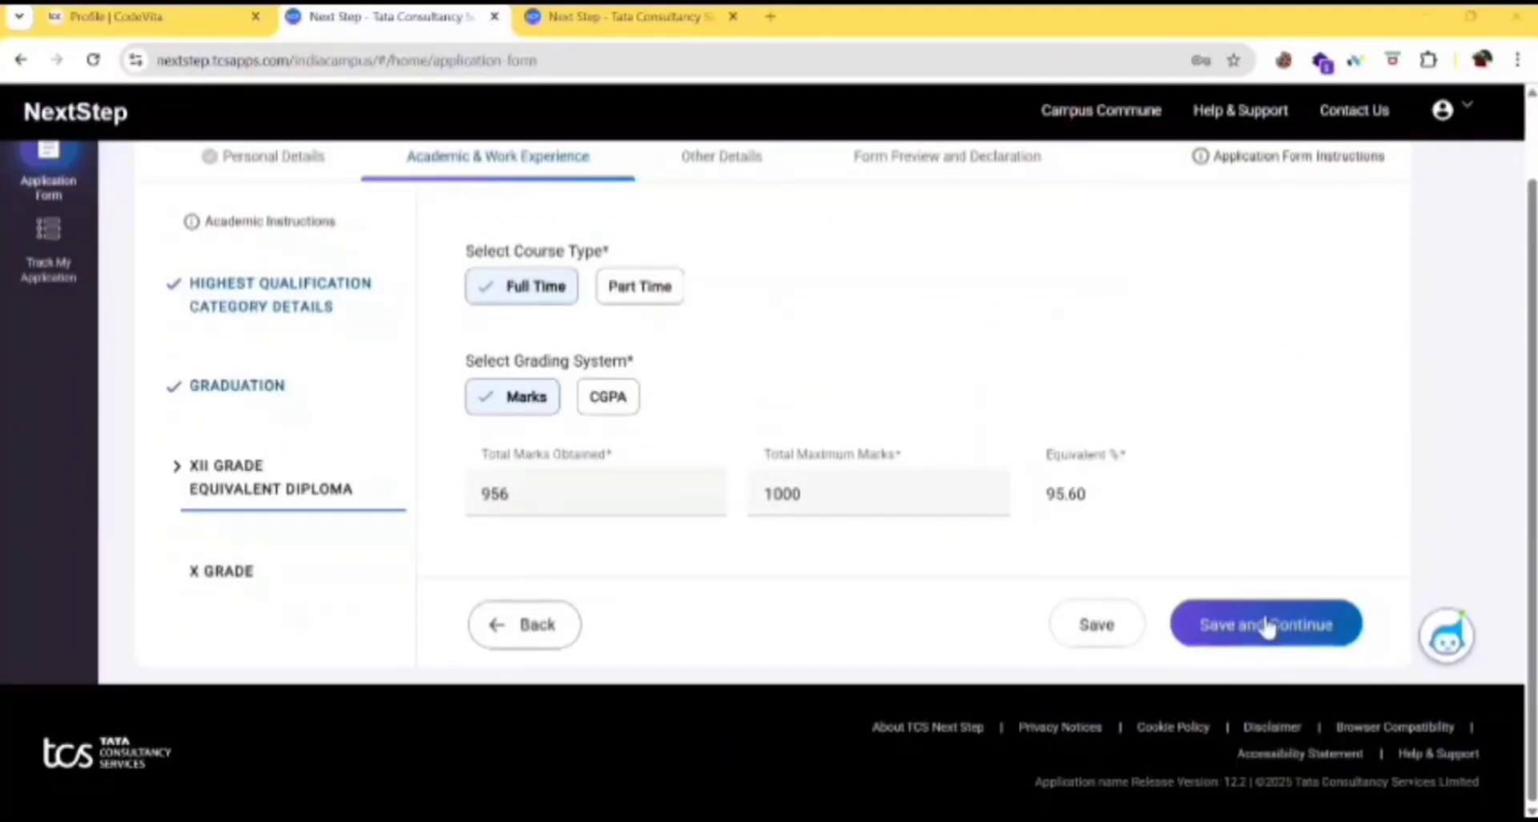
{"action": "left_click", "coordinate": [1263, 624]}
Fill in and save the X Grade marks.
{"action": "scroll", "coordinate": [534, 327], "scroll_direction": "down", "scroll_amount": 3}
{"action": "scroll", "coordinate": [534, 327], "scroll_direction": "down", "scroll_amount": 2}
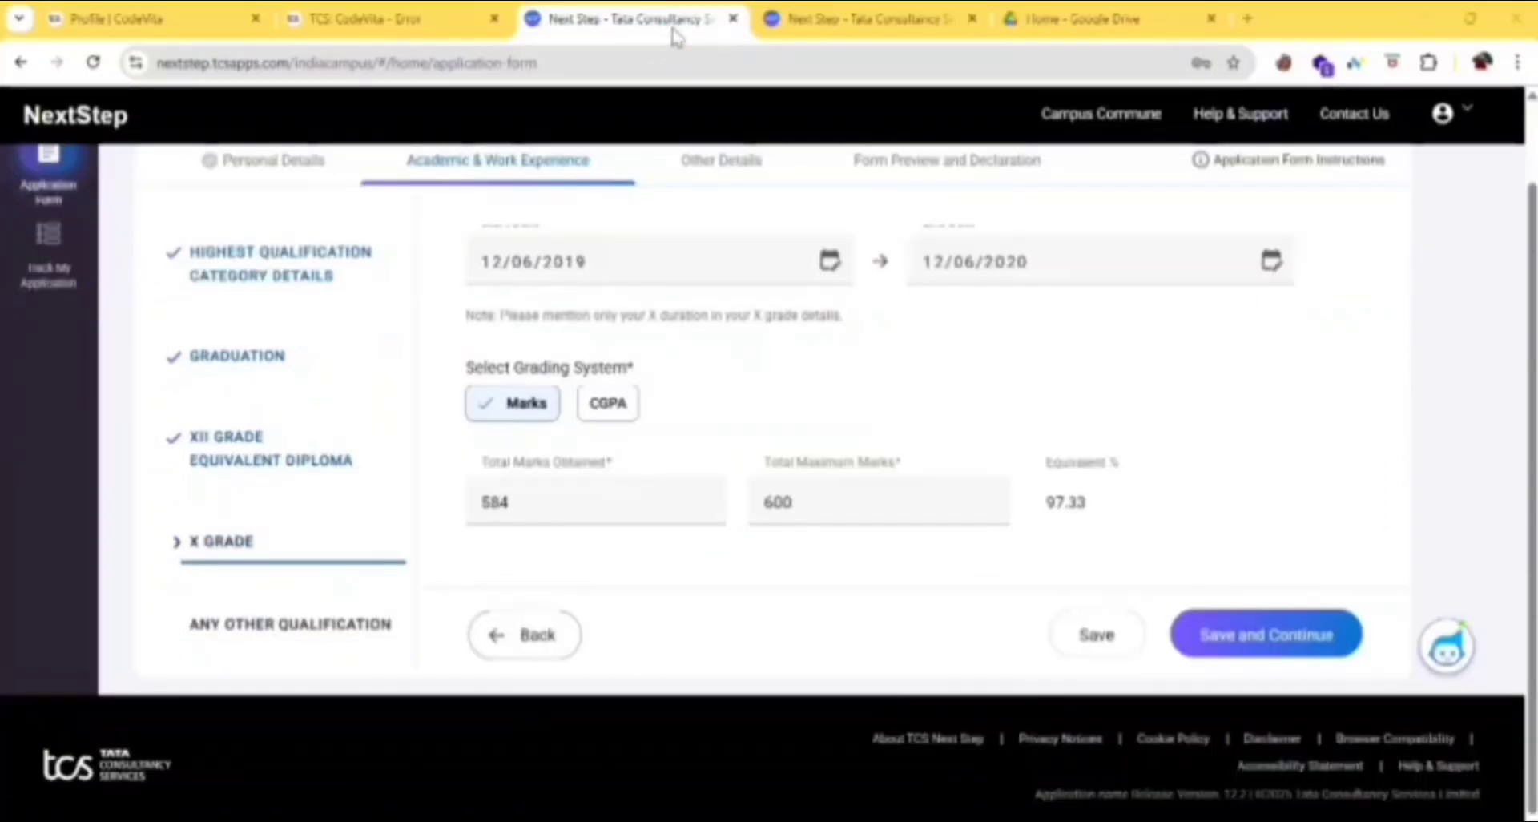
{"action": "left_click", "coordinate": [1305, 647]}
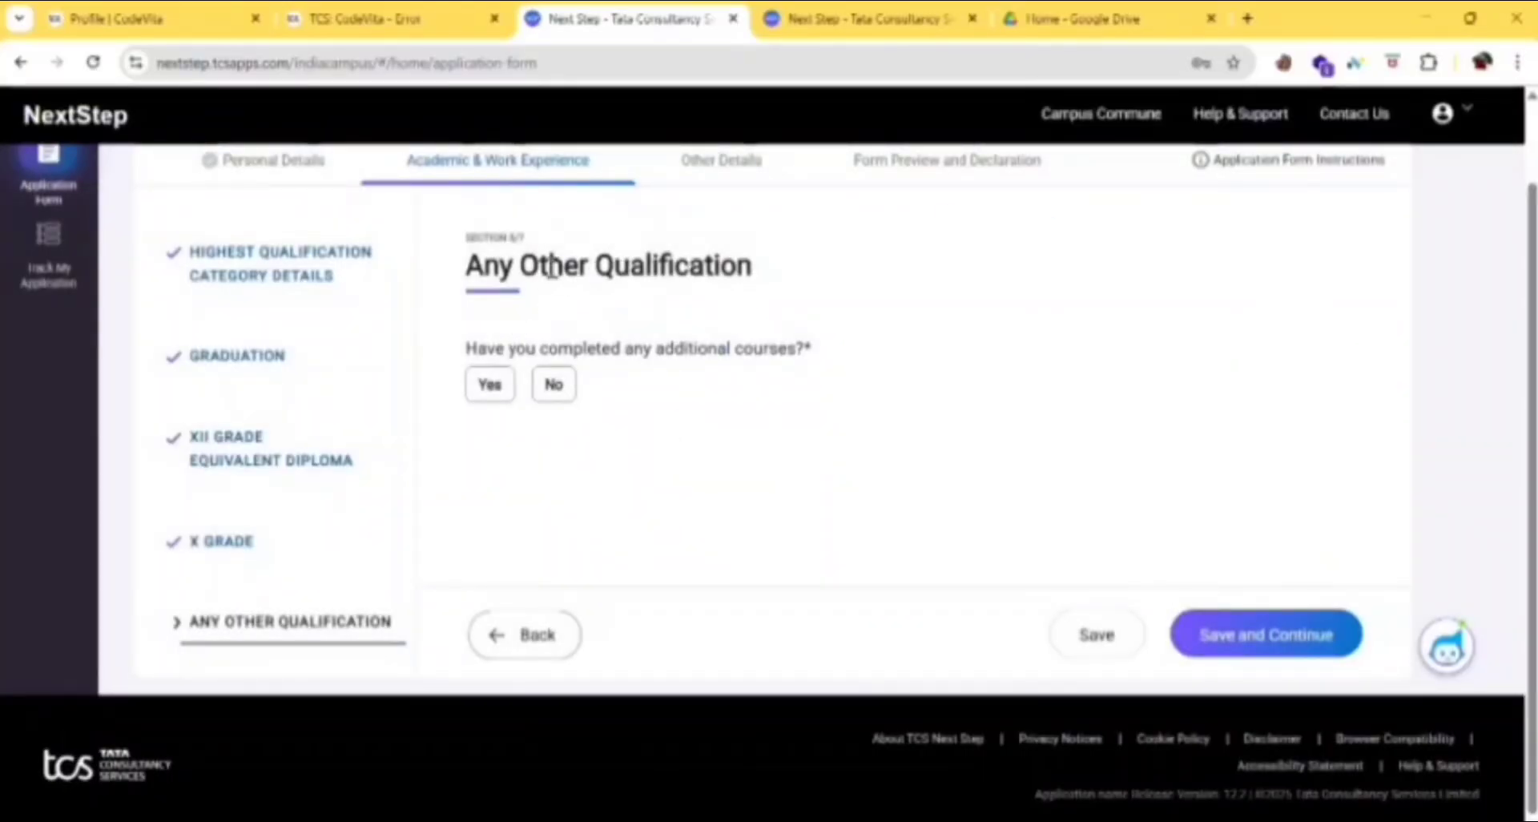
Answer No to any other qualifications and save.
{"action": "left_click", "coordinate": [491, 391]}
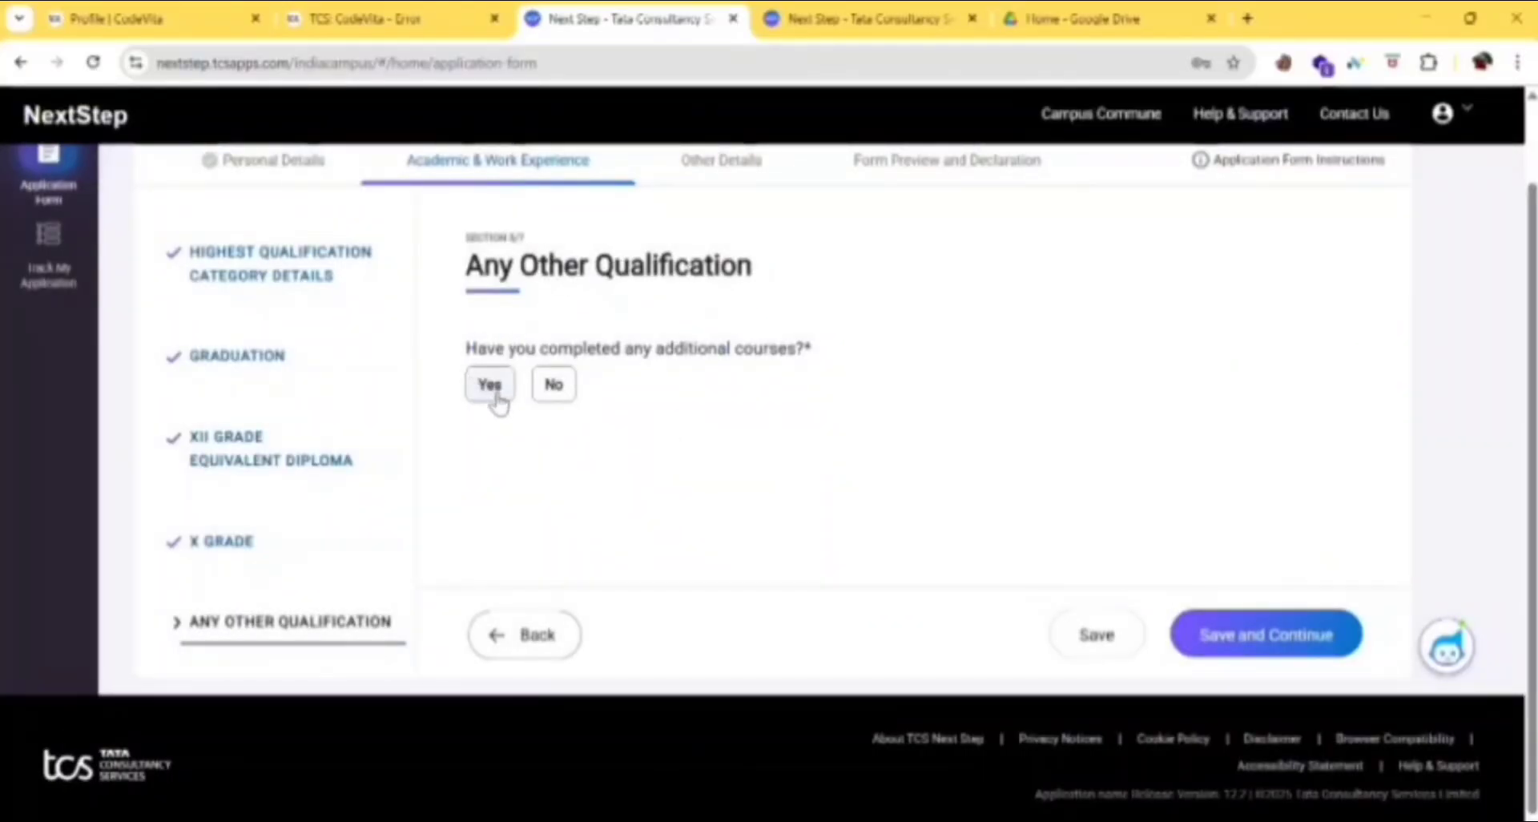
{"action": "left_click", "coordinate": [558, 386]}
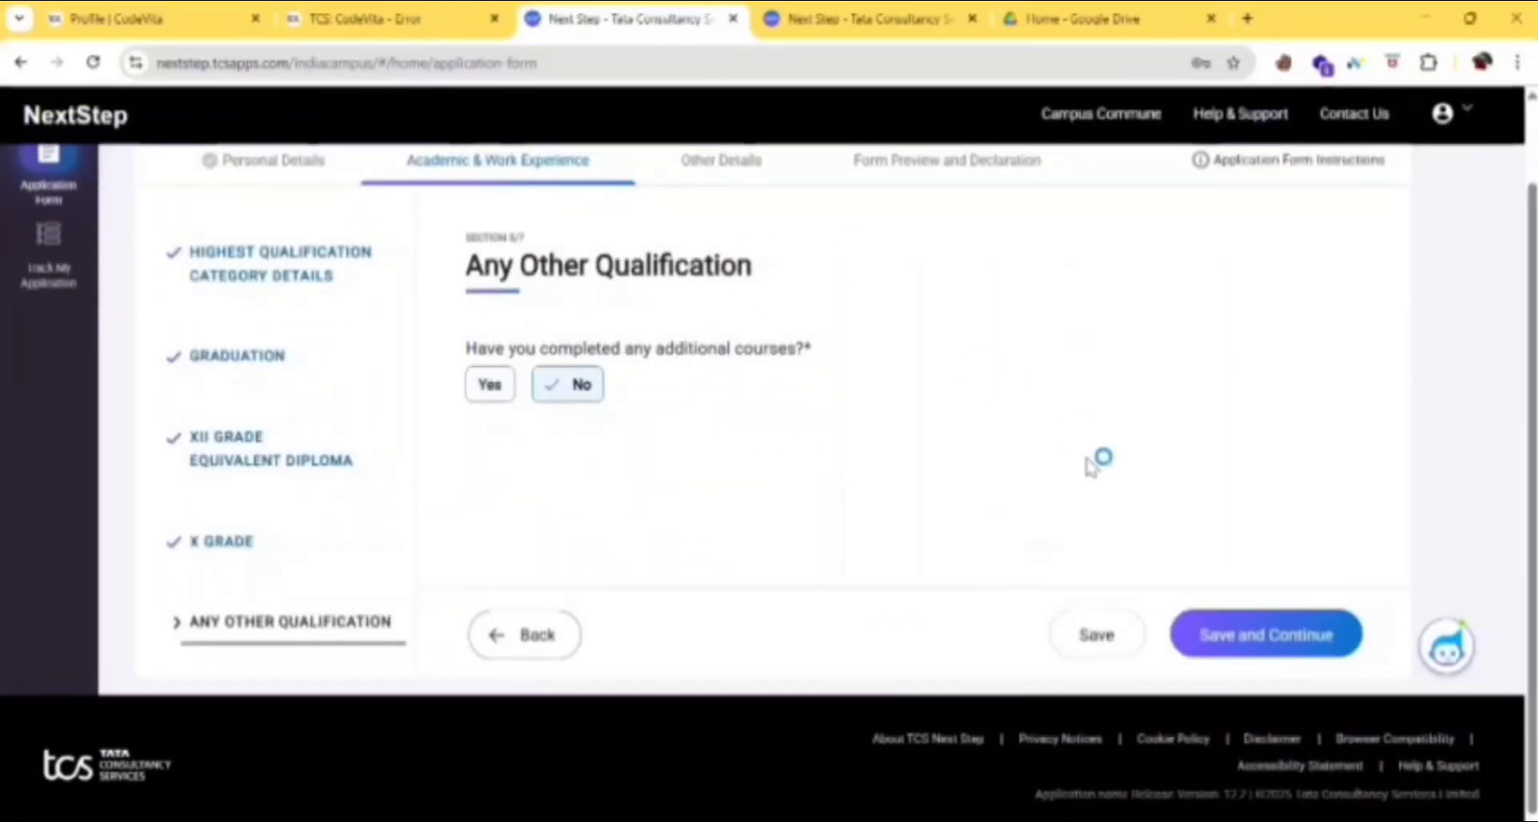
{"action": "left_click", "coordinate": [1188, 645]}
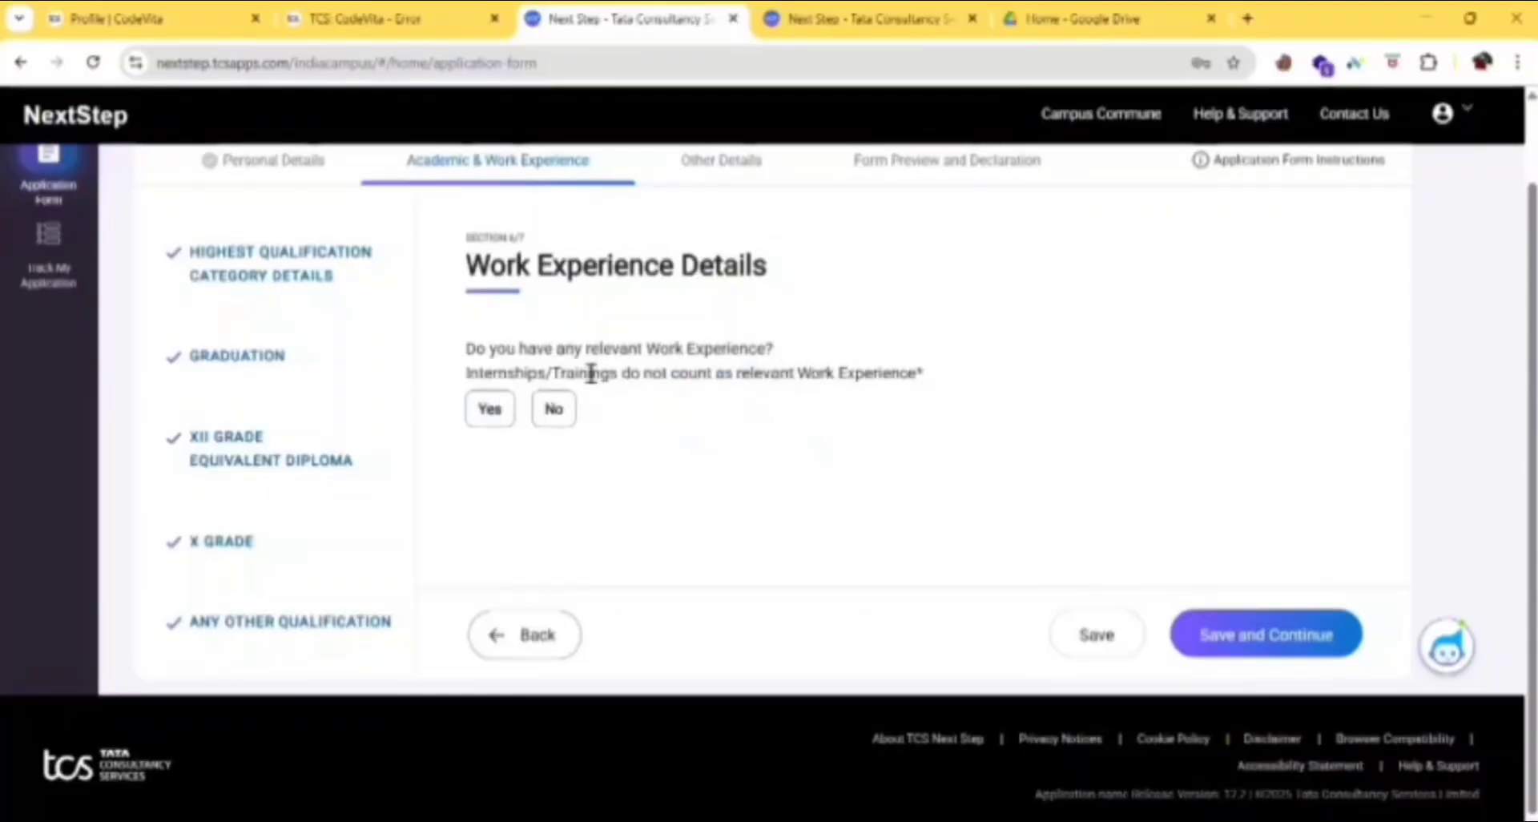
Close the add-experience dialog unfilled and set relevant work experience to No.
{"action": "left_click", "coordinate": [496, 425]}
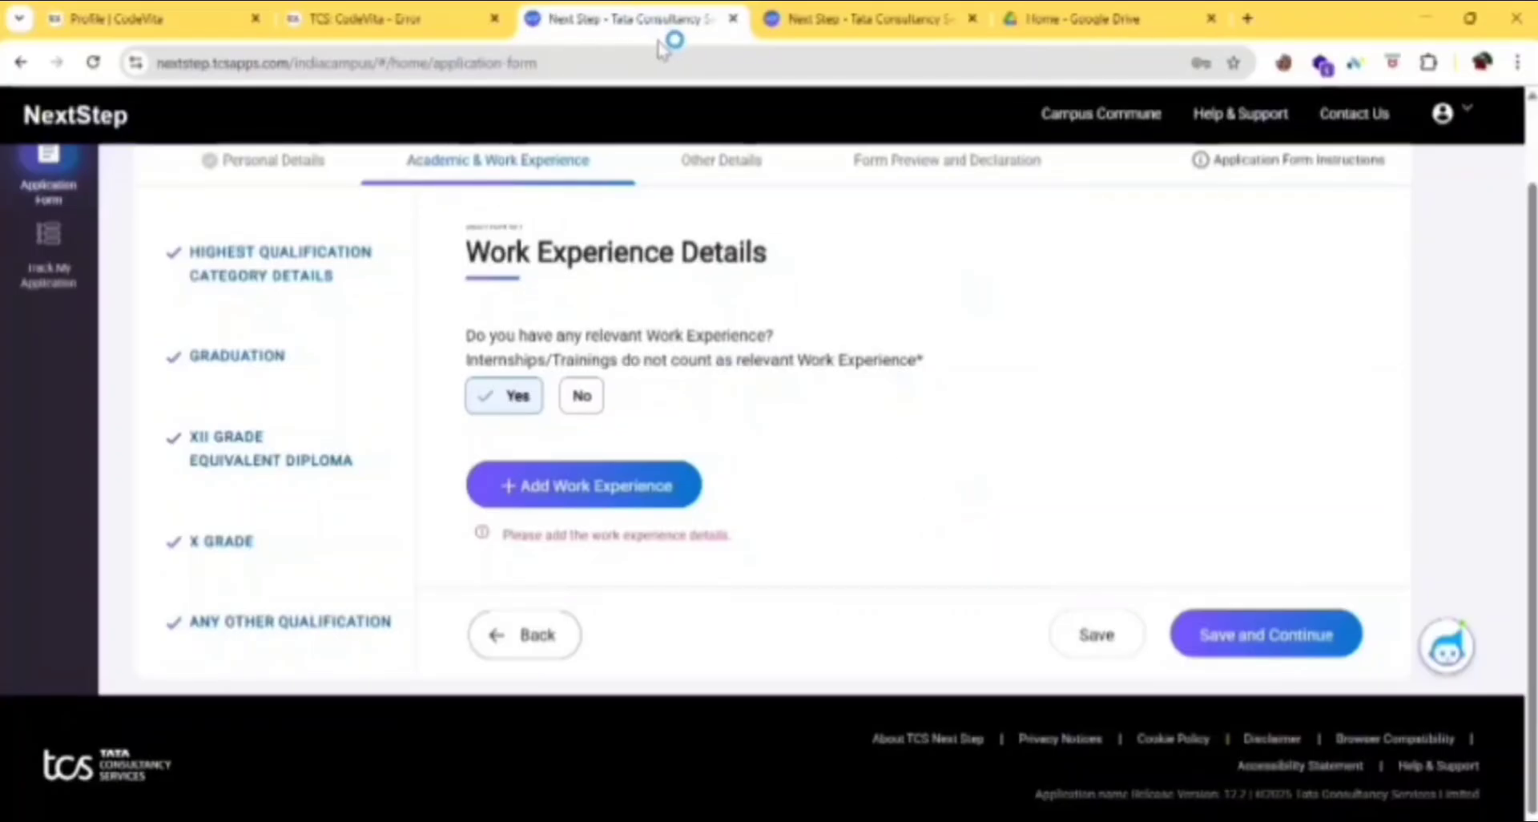
{"action": "left_click", "coordinate": [600, 487]}
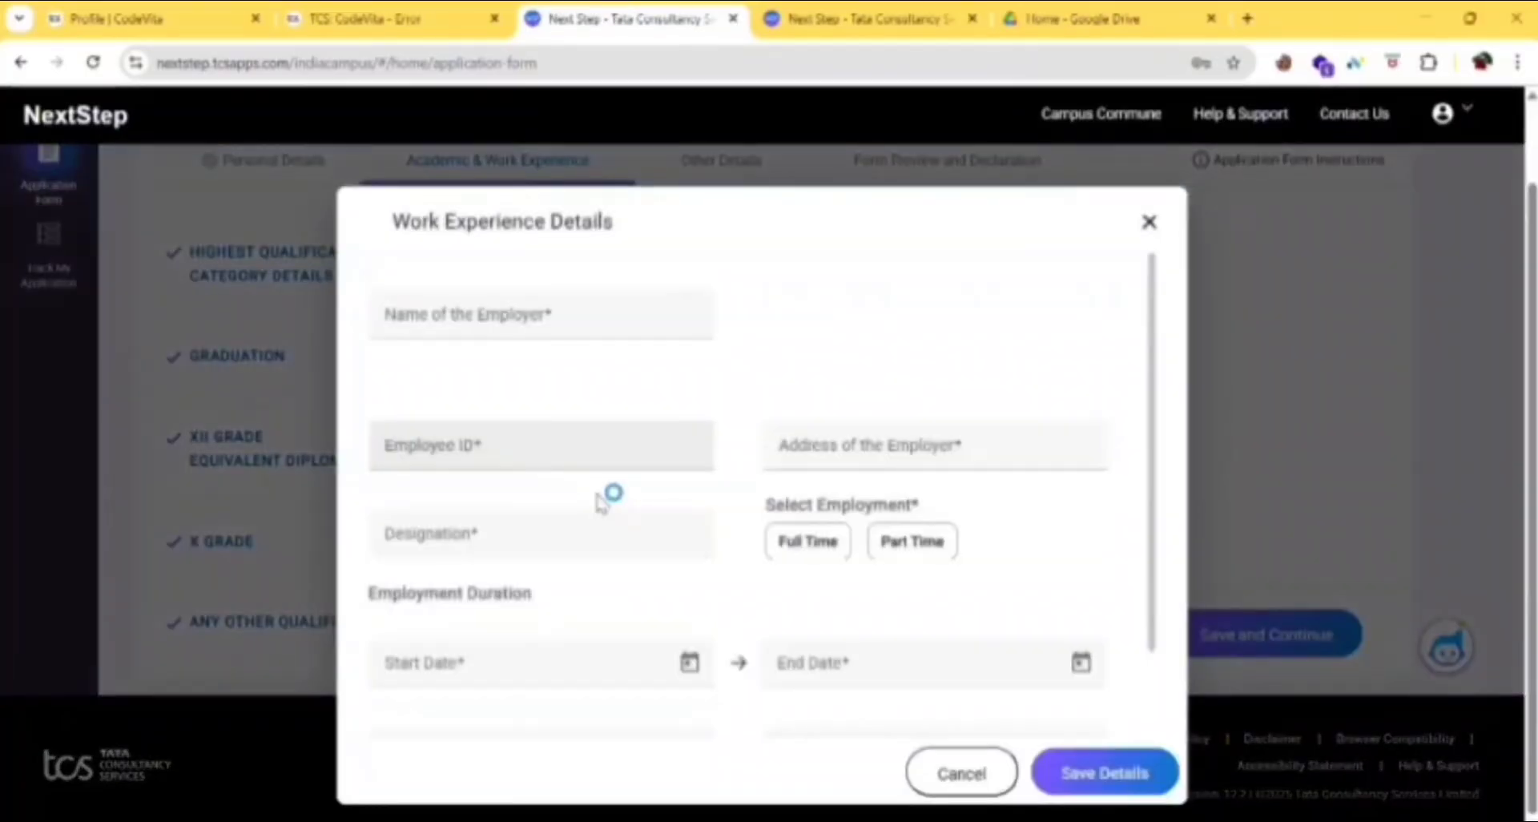
{"action": "scroll", "coordinate": [645, 429], "scroll_direction": "down", "scroll_amount": 1}
{"action": "scroll", "coordinate": [651, 431], "scroll_direction": "up", "scroll_amount": 1}
{"action": "scroll", "coordinate": [650, 431], "scroll_direction": "down", "scroll_amount": 1}
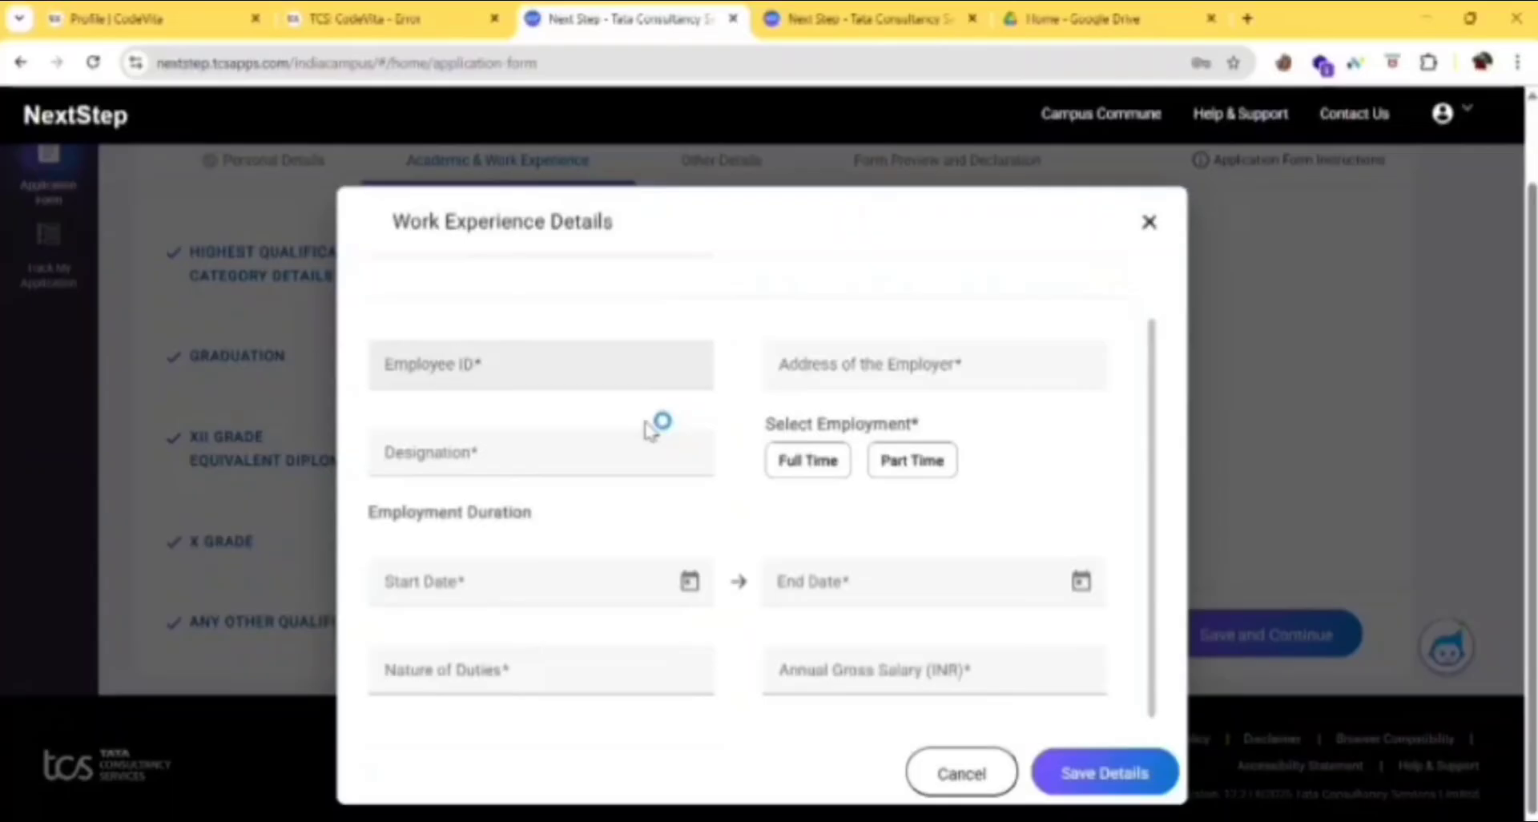
{"action": "left_click", "coordinate": [1077, 788]}
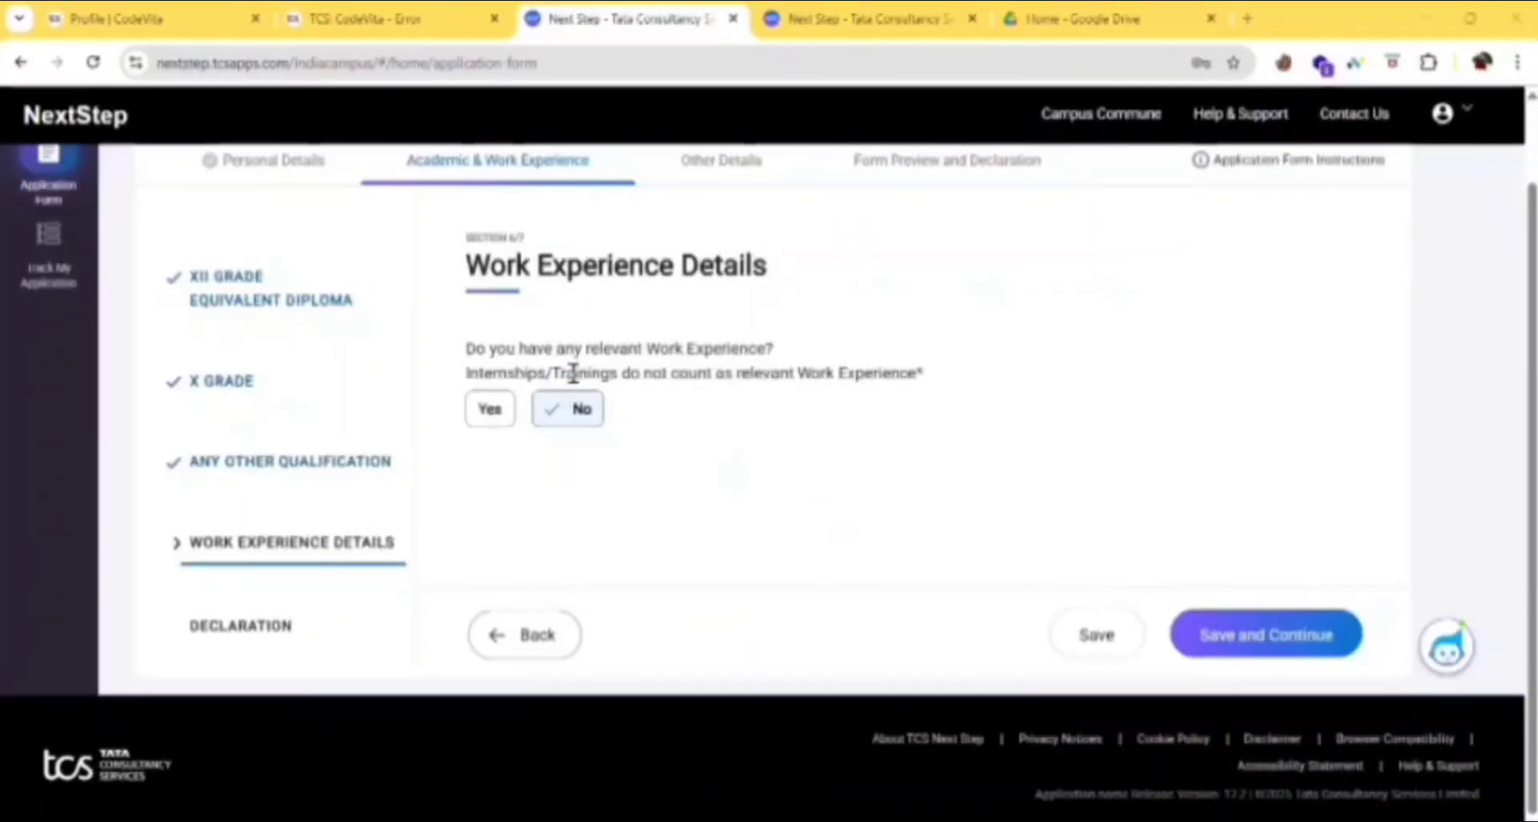
Save work experience and answer No to any break in studies.
{"action": "left_click", "coordinate": [1219, 655]}
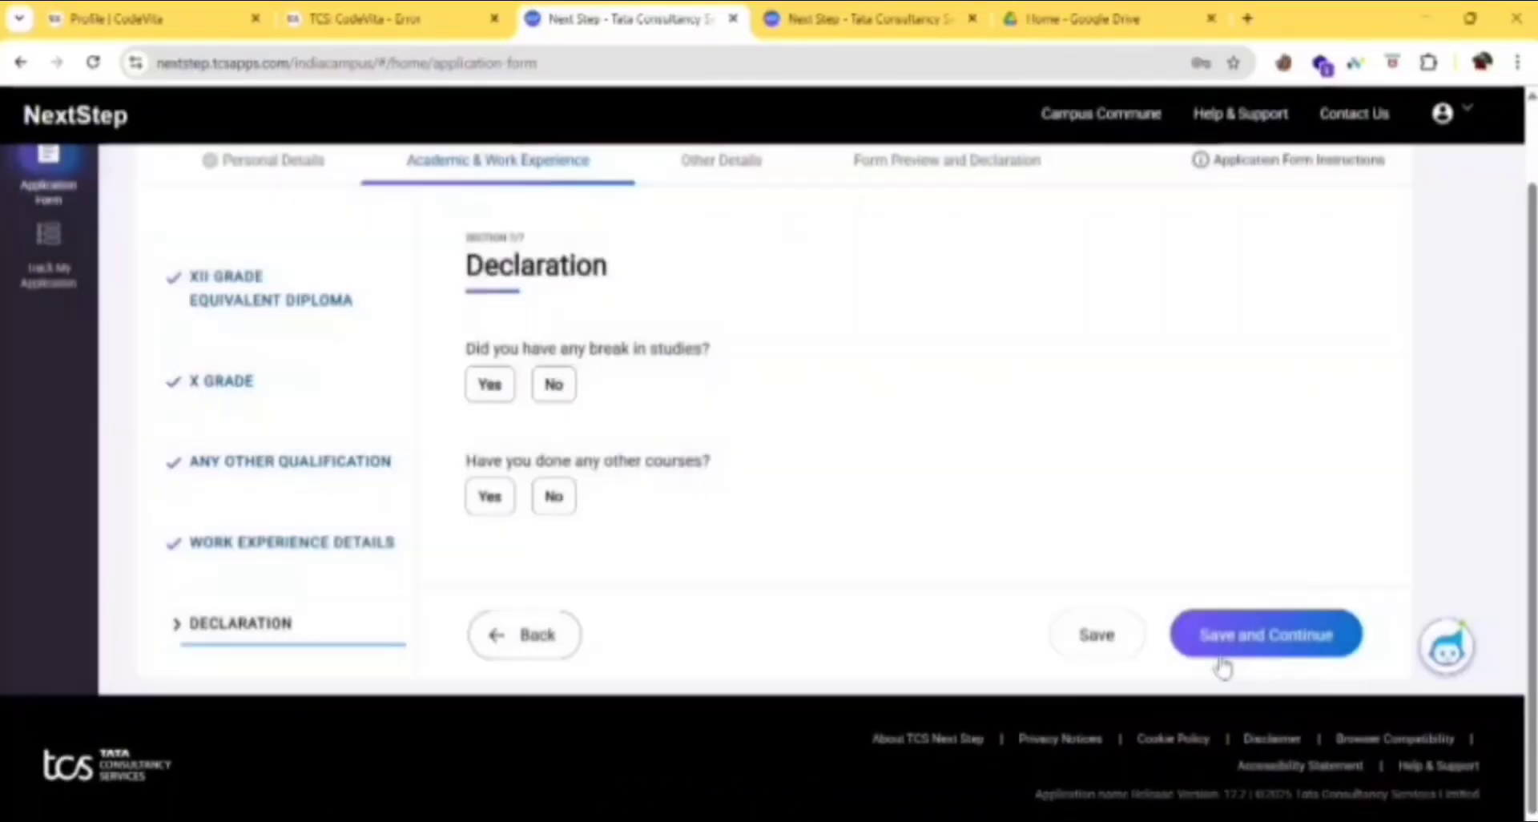
{"action": "scroll", "coordinate": [845, 330], "scroll_direction": "down", "scroll_amount": 3}
{"action": "scroll", "coordinate": [839, 335], "scroll_direction": "up", "scroll_amount": 2}
{"action": "left_click", "coordinate": [553, 358]}
Read through the TCSL Eligibility Criteria, including the minimum age requirement, and close it.
{"action": "scroll", "coordinate": [685, 376], "scroll_direction": "down", "scroll_amount": 10}
{"action": "scroll", "coordinate": [685, 507], "scroll_direction": "down", "scroll_amount": 5}
{"action": "scroll", "coordinate": [681, 515], "scroll_direction": "up", "scroll_amount": 15}
{"action": "scroll", "coordinate": [685, 514], "scroll_direction": "down", "scroll_amount": 1}
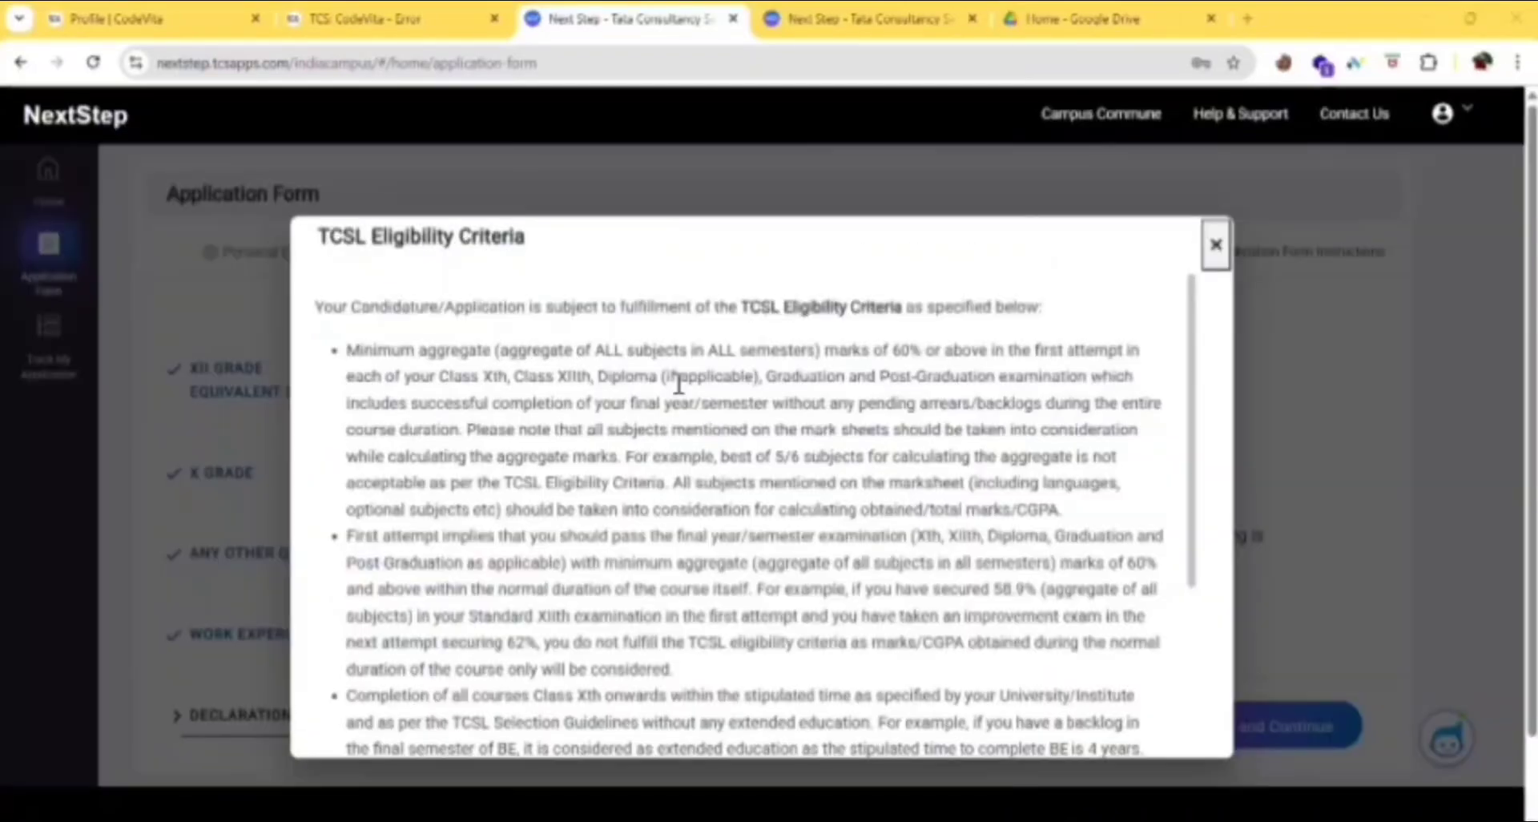
{"action": "scroll", "coordinate": [678, 384], "scroll_direction": "down", "scroll_amount": 3}
{"action": "scroll", "coordinate": [678, 385], "scroll_direction": "up", "scroll_amount": 3}
{"action": "scroll", "coordinate": [678, 385], "scroll_direction": "down", "scroll_amount": 3}
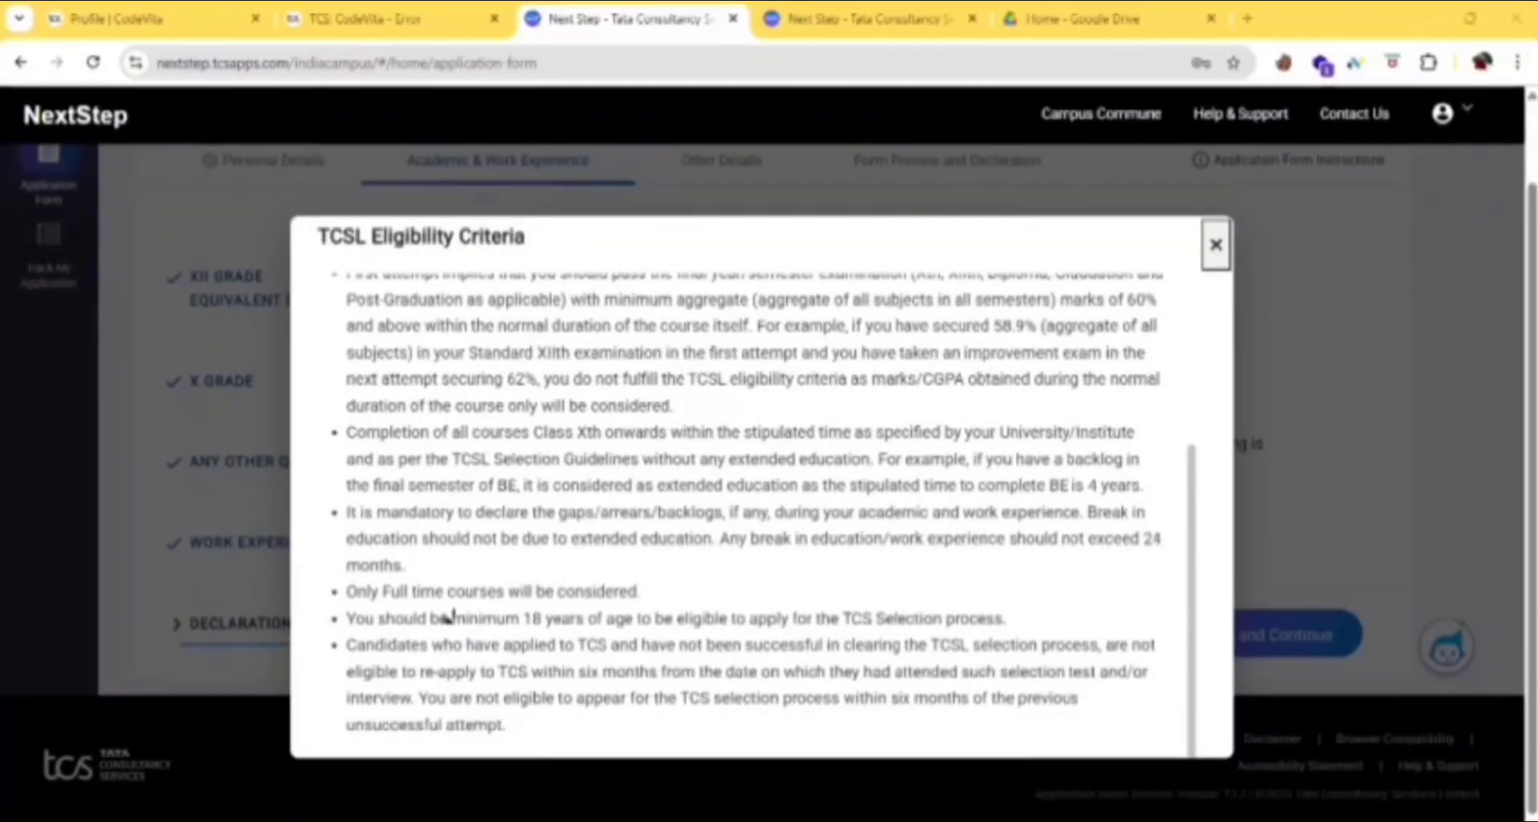
{"action": "left_click_drag", "start_coordinate": [517, 619], "coordinate": [682, 620]}
{"action": "left_click", "coordinate": [482, 687]}
{"action": "scroll", "coordinate": [564, 570], "scroll_direction": "up", "scroll_amount": 2}
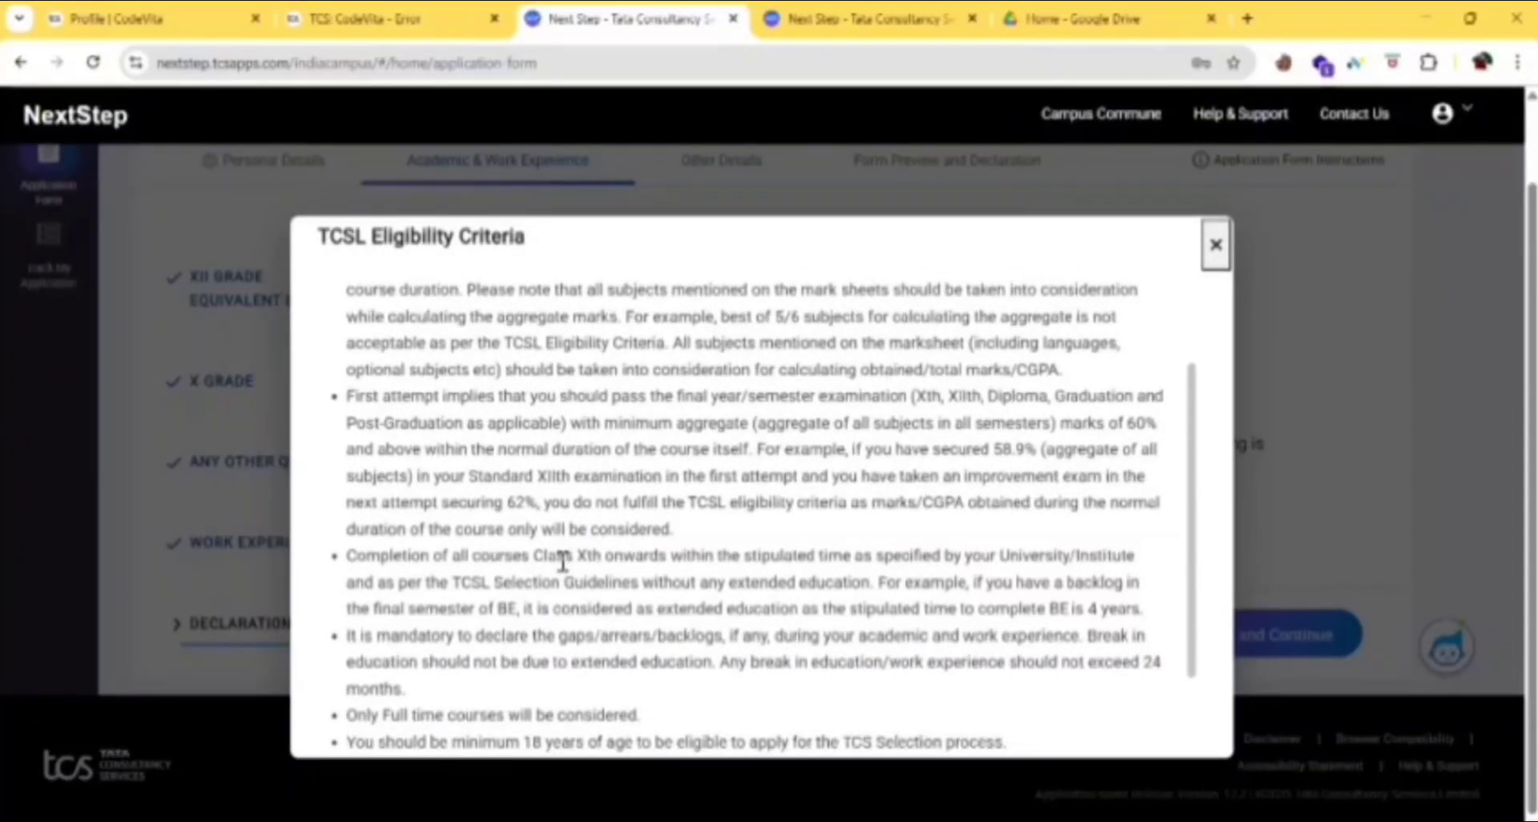
{"action": "scroll", "coordinate": [563, 561], "scroll_direction": "down", "scroll_amount": 2}
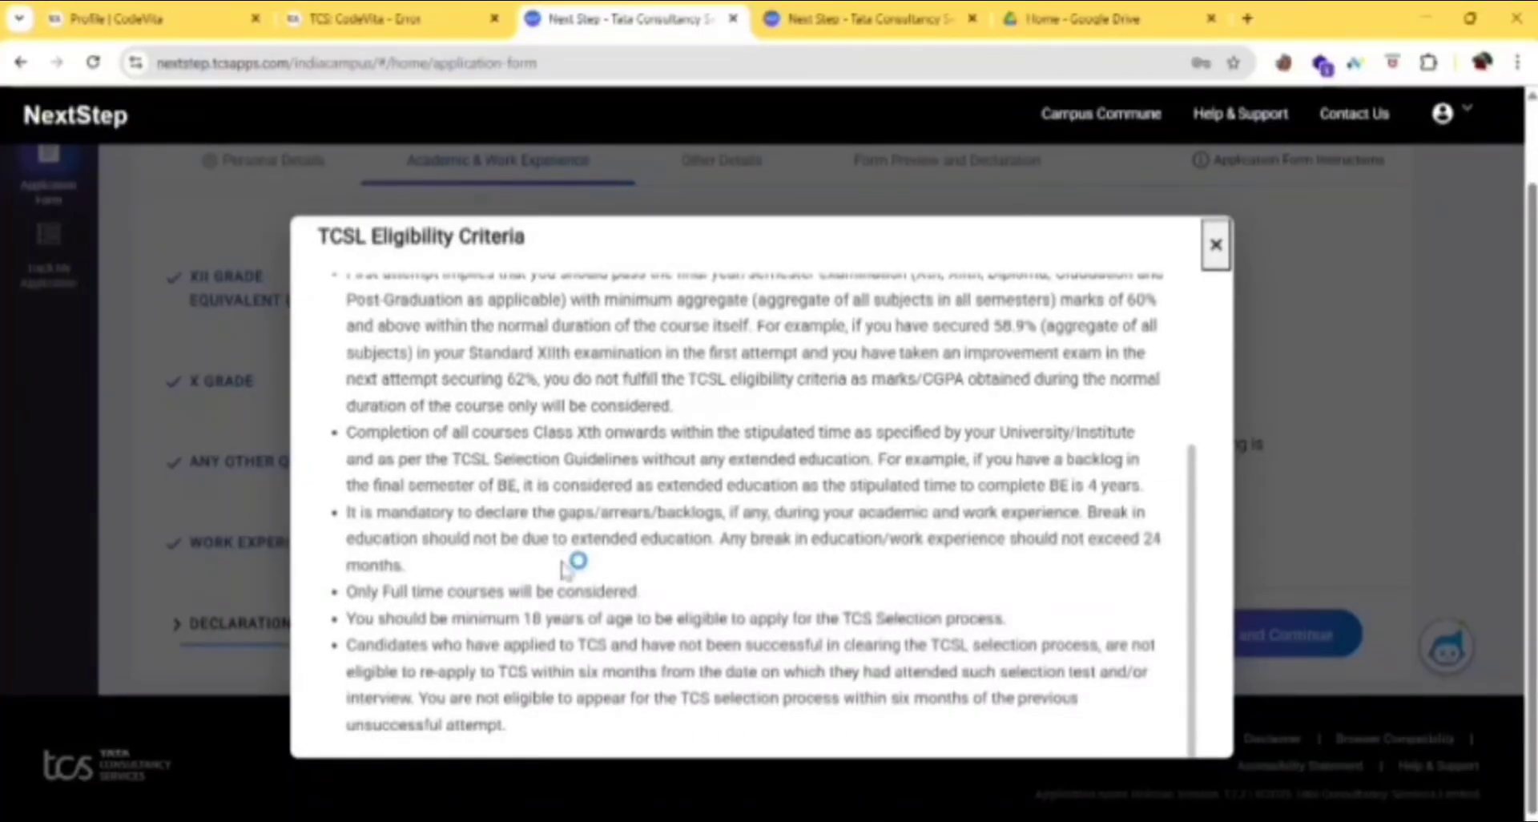
{"action": "scroll", "coordinate": [659, 480], "scroll_direction": "up", "scroll_amount": 4}
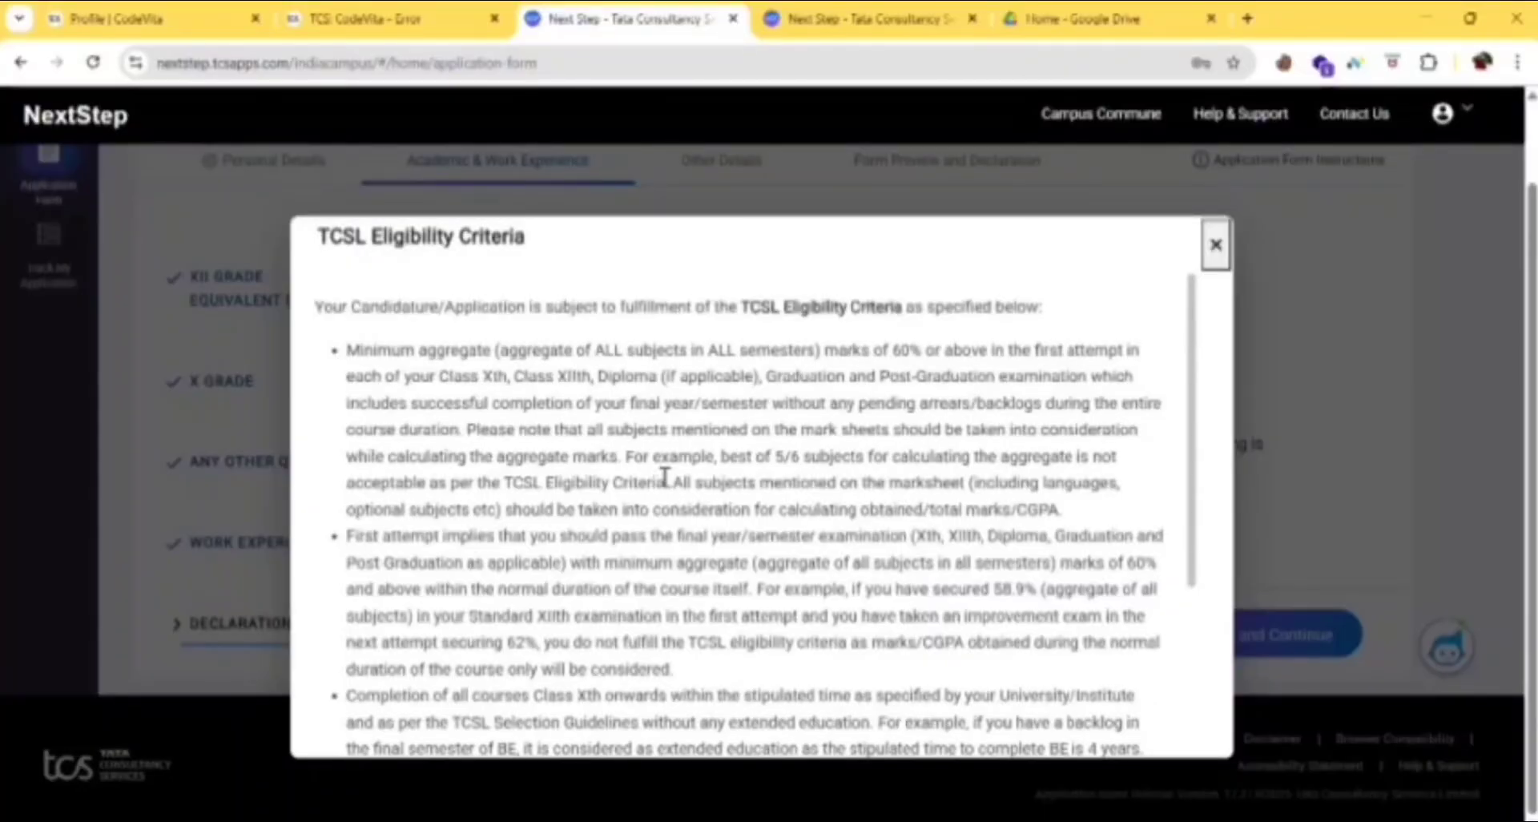
{"action": "left_click", "coordinate": [1215, 244]}
Accept eligibility with Yes, tick I Agree, and save the Declaration.
{"action": "scroll", "coordinate": [762, 439], "scroll_direction": "up", "scroll_amount": 6}
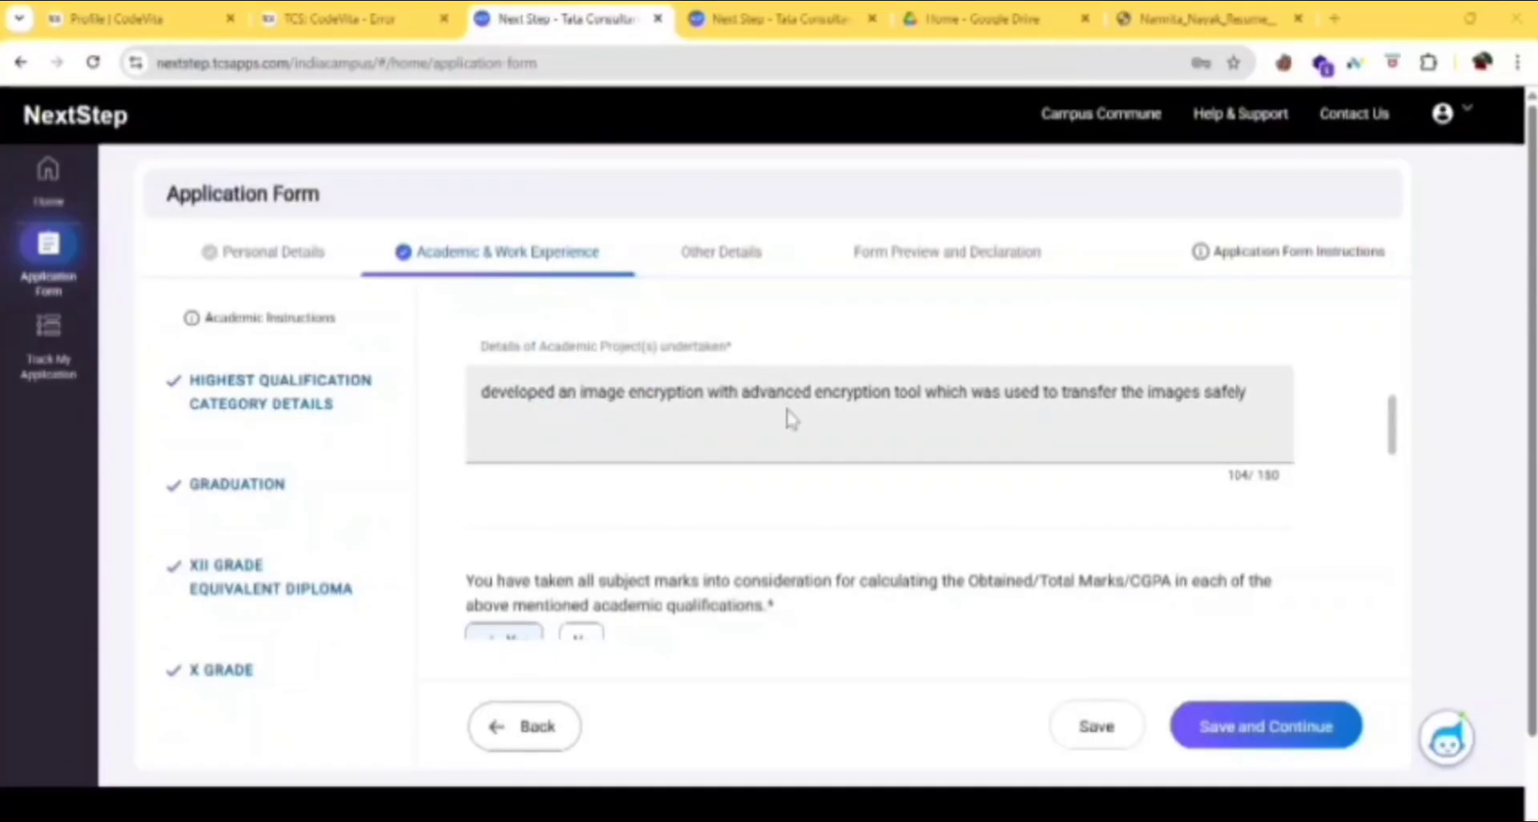
{"action": "scroll", "coordinate": [709, 436], "scroll_direction": "down", "scroll_amount": 8}
{"action": "left_click", "coordinate": [1247, 637]}
Save the Achievements and Certifications step and continue to Upload Photo/CV.
{"action": "scroll", "coordinate": [857, 301], "scroll_direction": "down", "scroll_amount": 3}
{"action": "scroll", "coordinate": [854, 290], "scroll_direction": "down", "scroll_amount": 2}
{"action": "scroll", "coordinate": [865, 294], "scroll_direction": "up", "scroll_amount": 6}
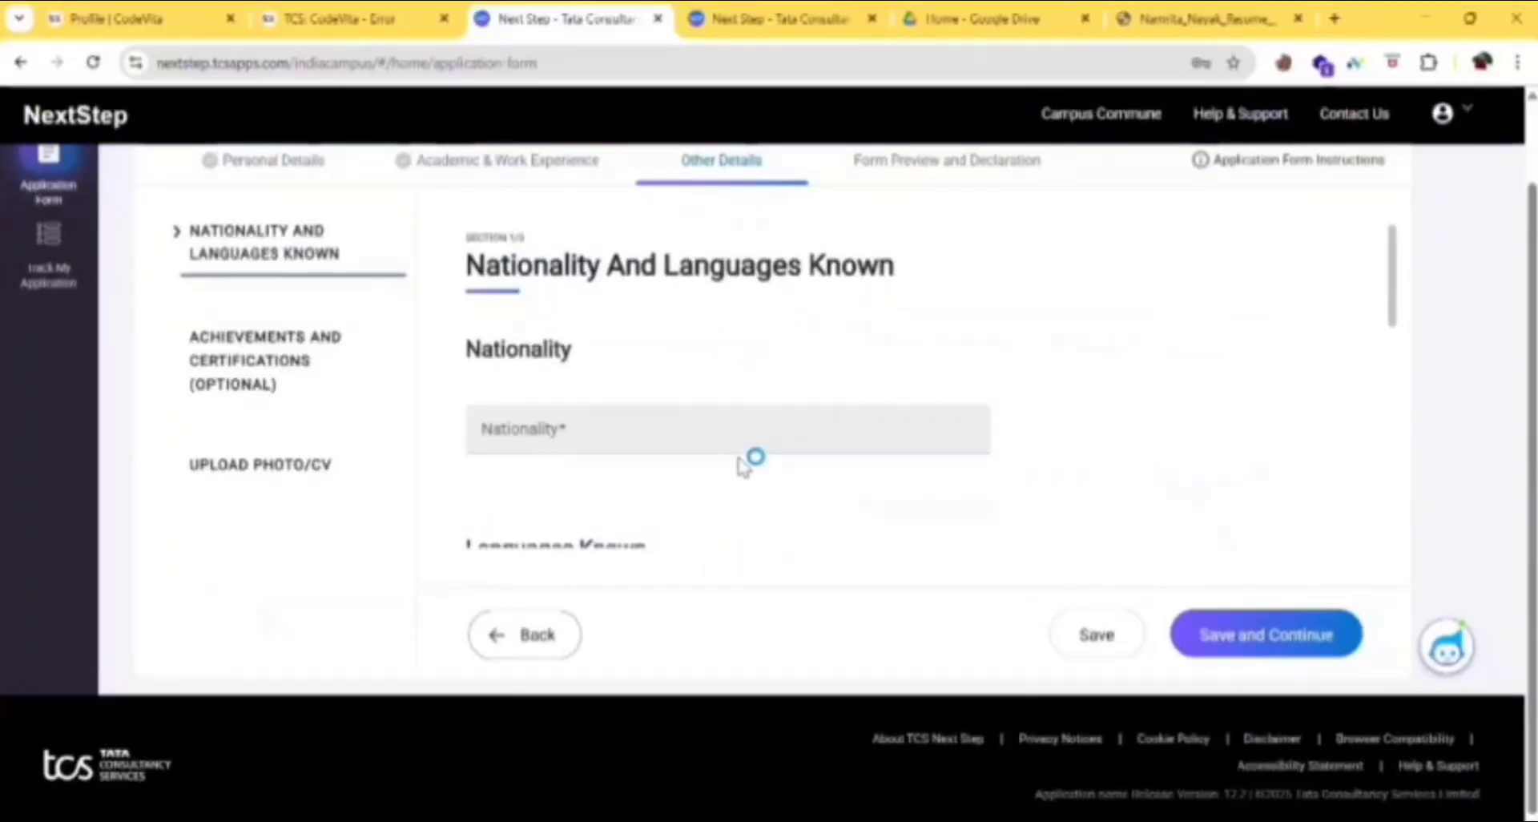
{"action": "scroll", "coordinate": [748, 454], "scroll_direction": "down", "scroll_amount": 3}
{"action": "scroll", "coordinate": [757, 490], "scroll_direction": "down", "scroll_amount": 3}
{"action": "scroll", "coordinate": [839, 324], "scroll_direction": "down", "scroll_amount": 2}
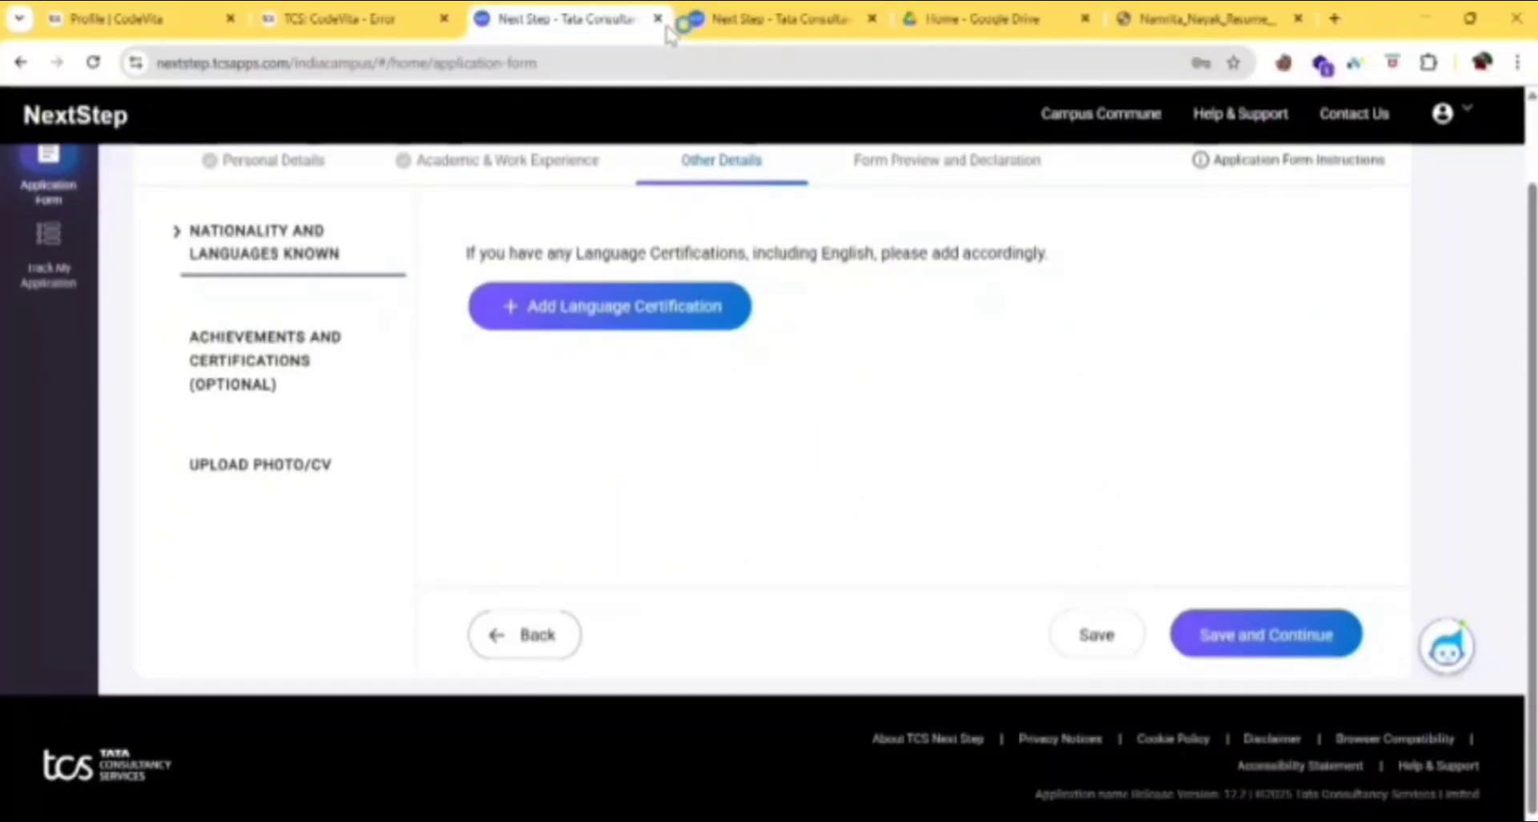
{"action": "scroll", "coordinate": [801, 361], "scroll_direction": "down", "scroll_amount": 5}
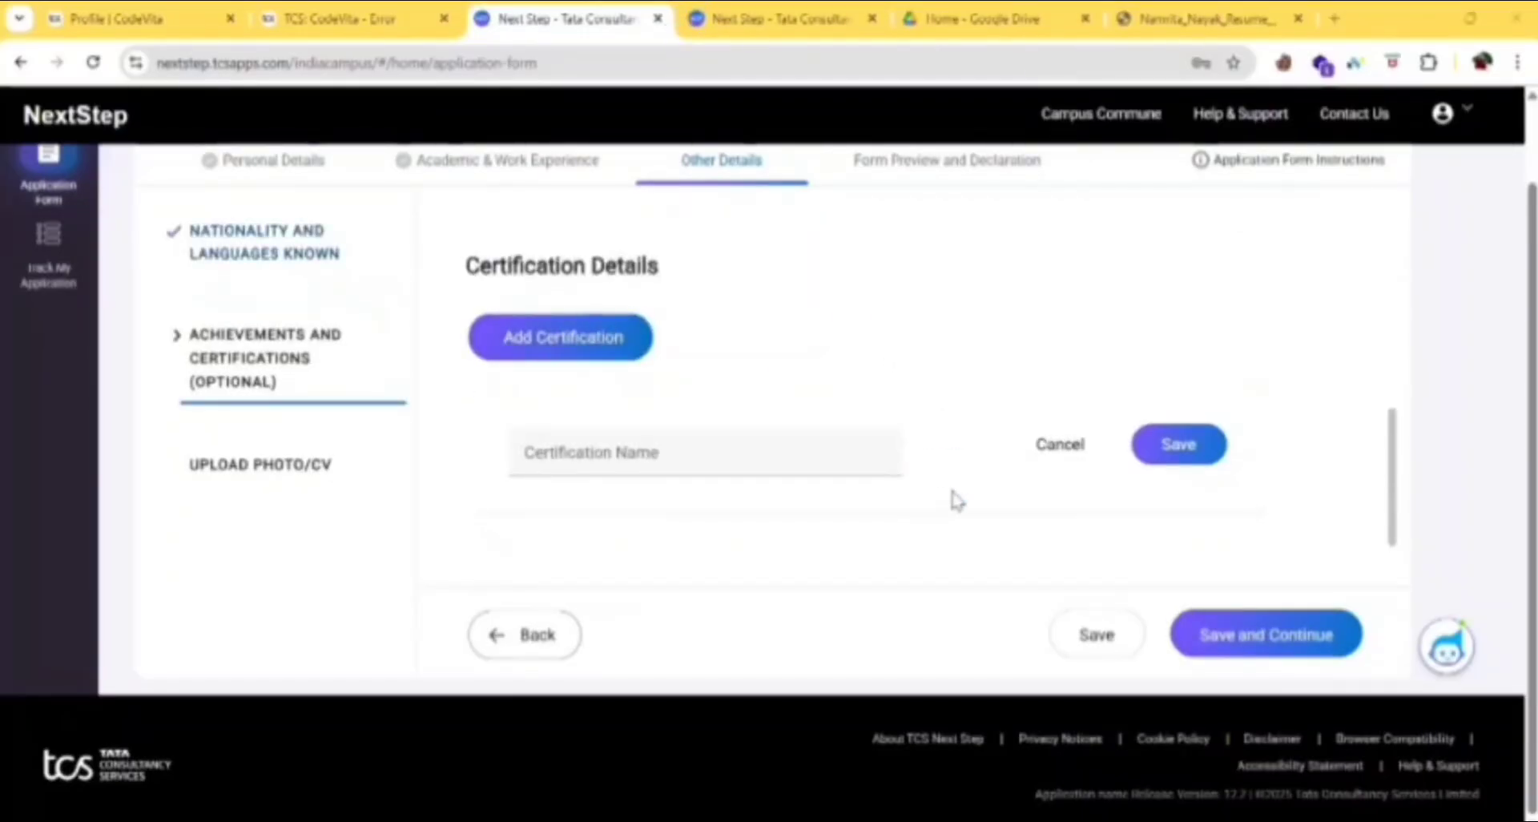
{"action": "left_click", "coordinate": [1238, 635]}
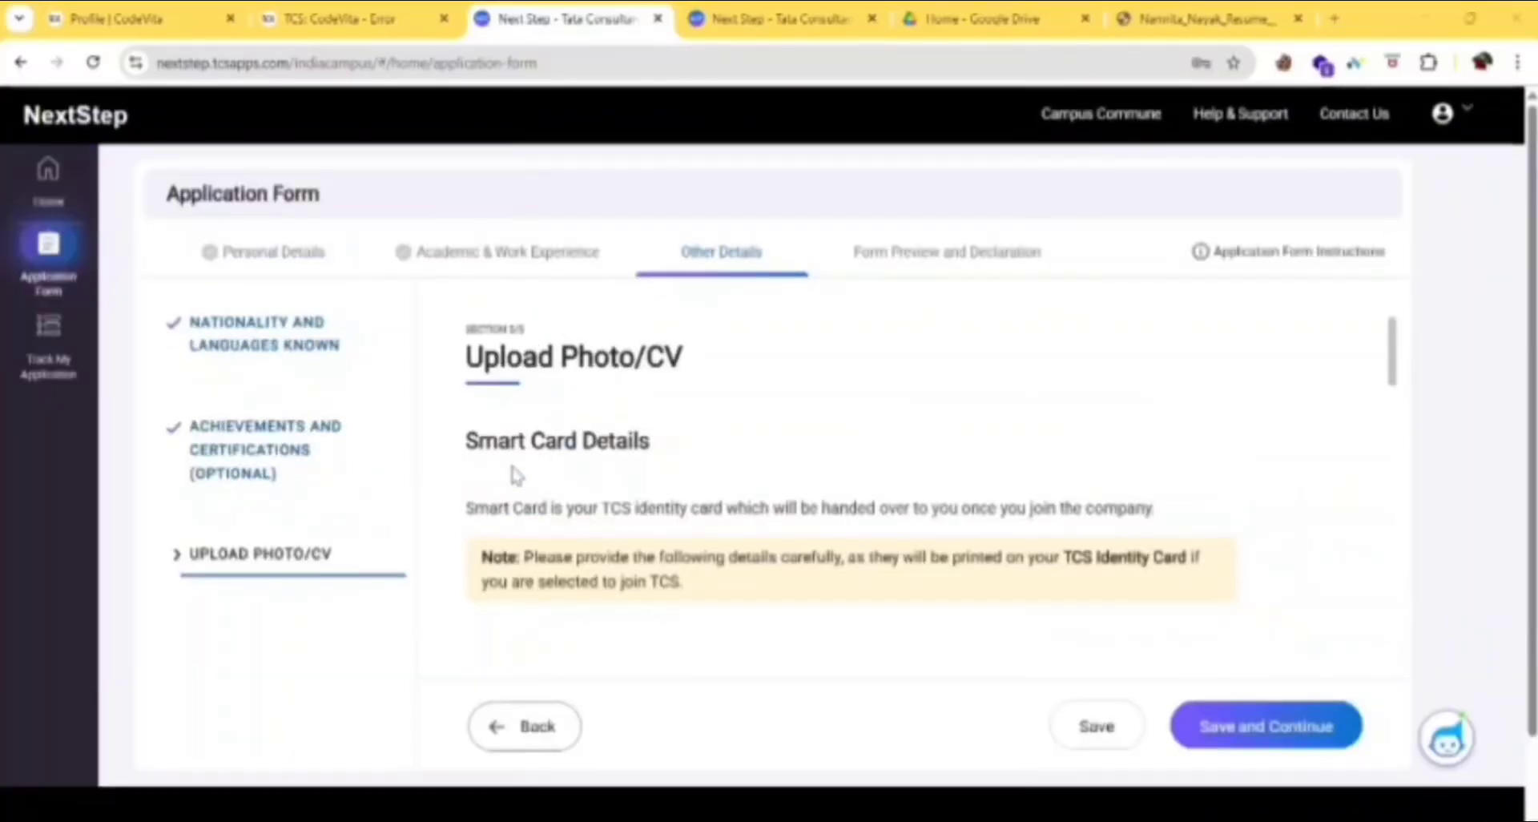
Review the Smart Card details and confirm the resume PDF shows 100% uploaded.
{"action": "scroll", "coordinate": [635, 481], "scroll_direction": "down", "scroll_amount": 1}
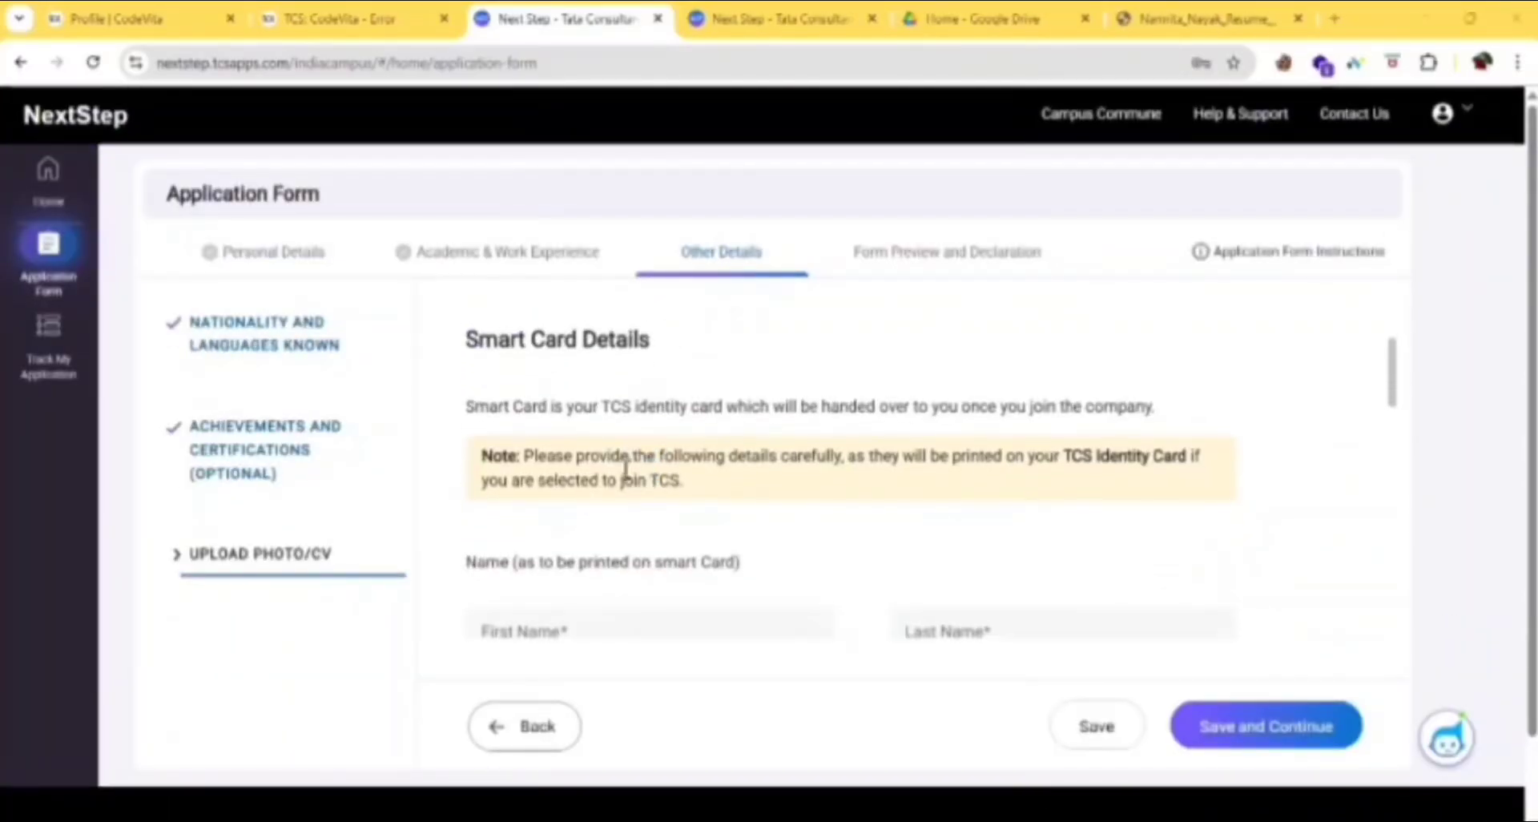
{"action": "left_click_drag", "start_coordinate": [610, 407], "coordinate": [727, 412]}
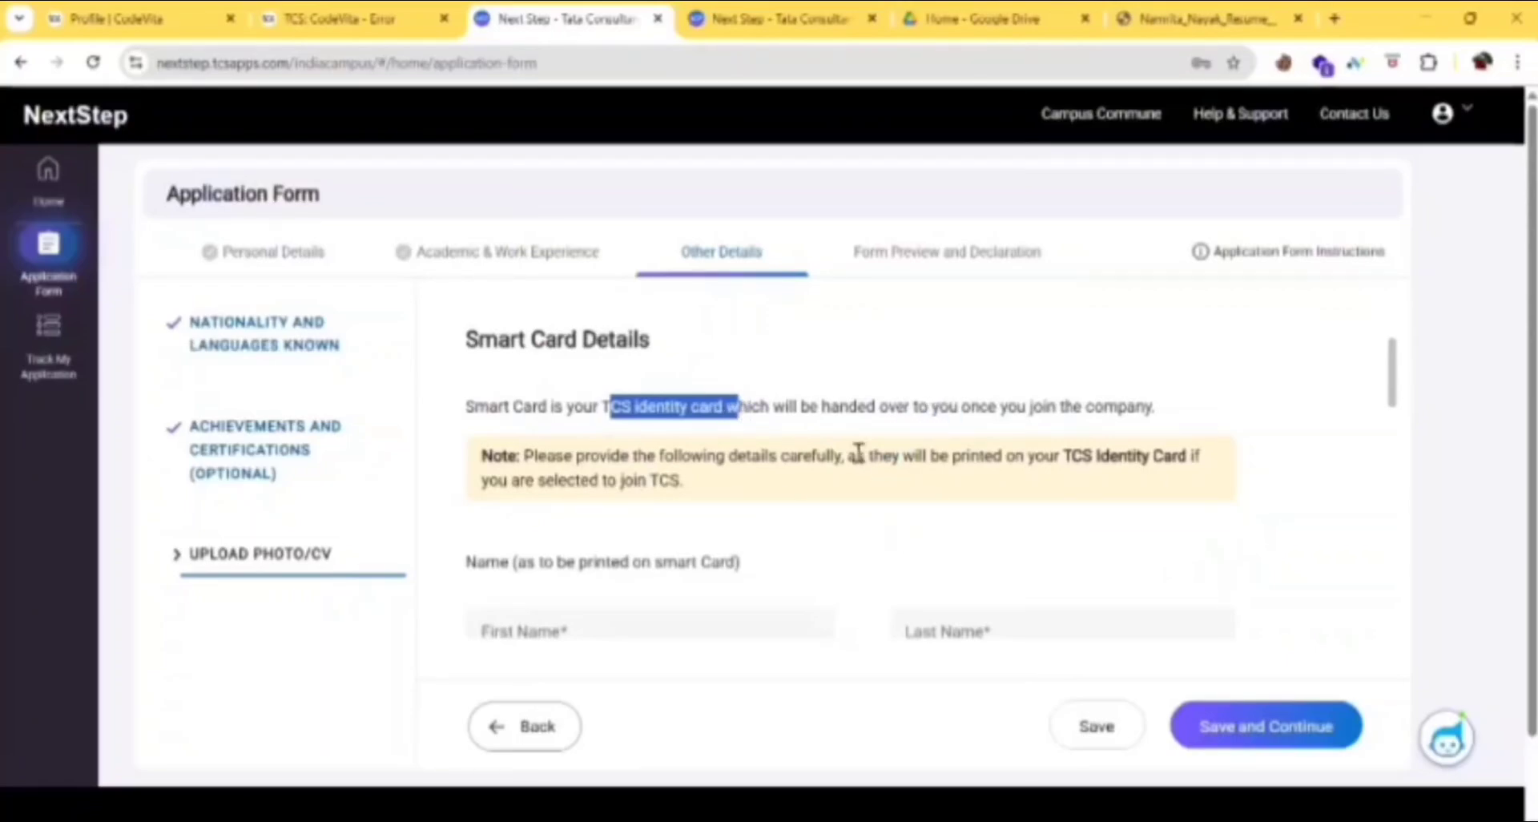
{"action": "scroll", "coordinate": [944, 439], "scroll_direction": "down", "scroll_amount": 1}
{"action": "scroll", "coordinate": [946, 443], "scroll_direction": "down", "scroll_amount": 1}
{"action": "scroll", "coordinate": [899, 608], "scroll_direction": "down", "scroll_amount": 5}
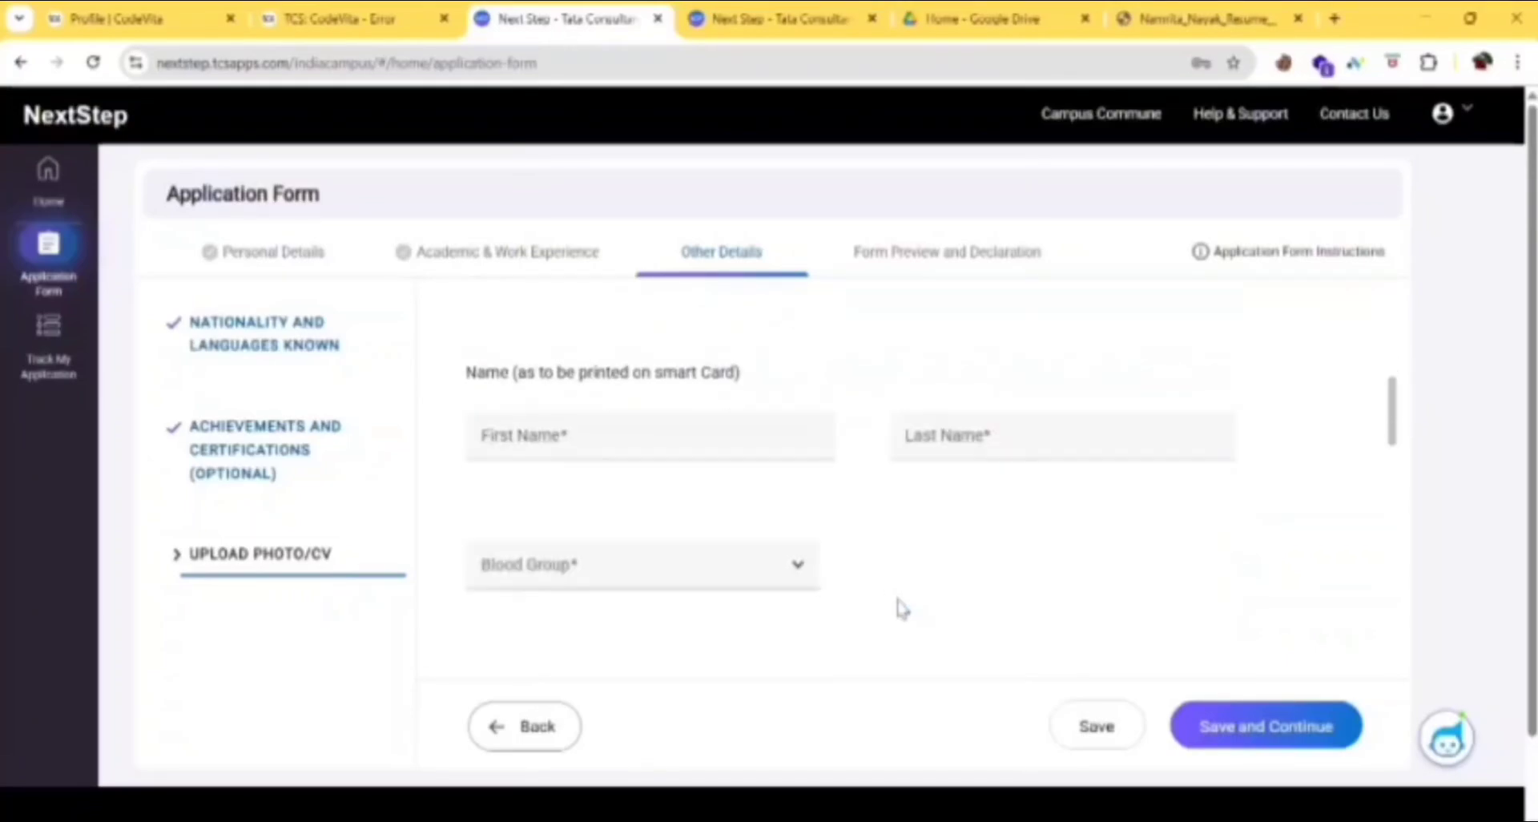
{"action": "scroll", "coordinate": [901, 607], "scroll_direction": "up", "scroll_amount": 2}
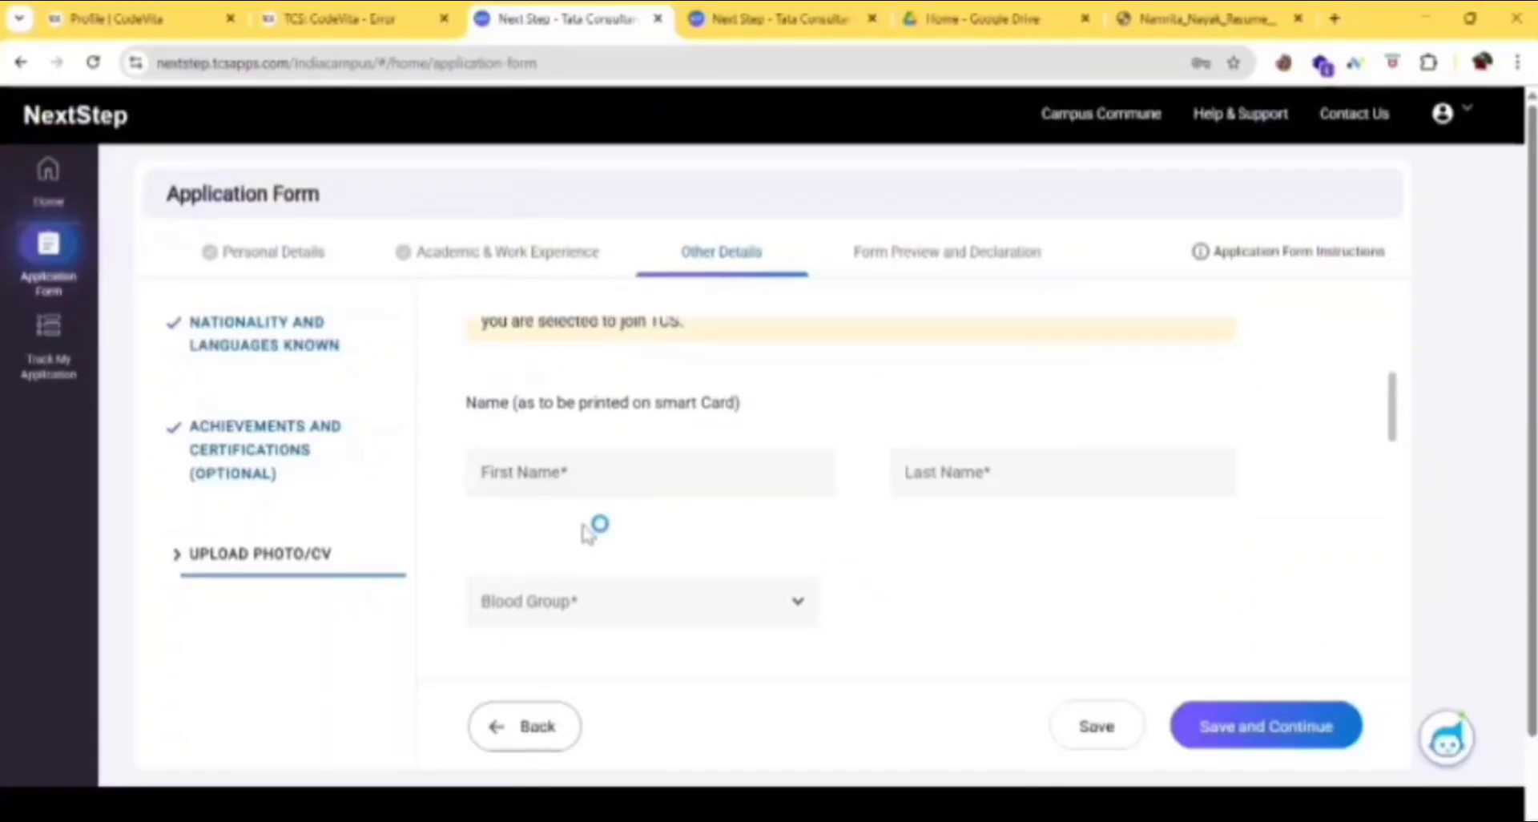
{"action": "scroll", "coordinate": [1008, 524], "scroll_direction": "down", "scroll_amount": 2}
{"action": "scroll", "coordinate": [804, 502], "scroll_direction": "down", "scroll_amount": 10}
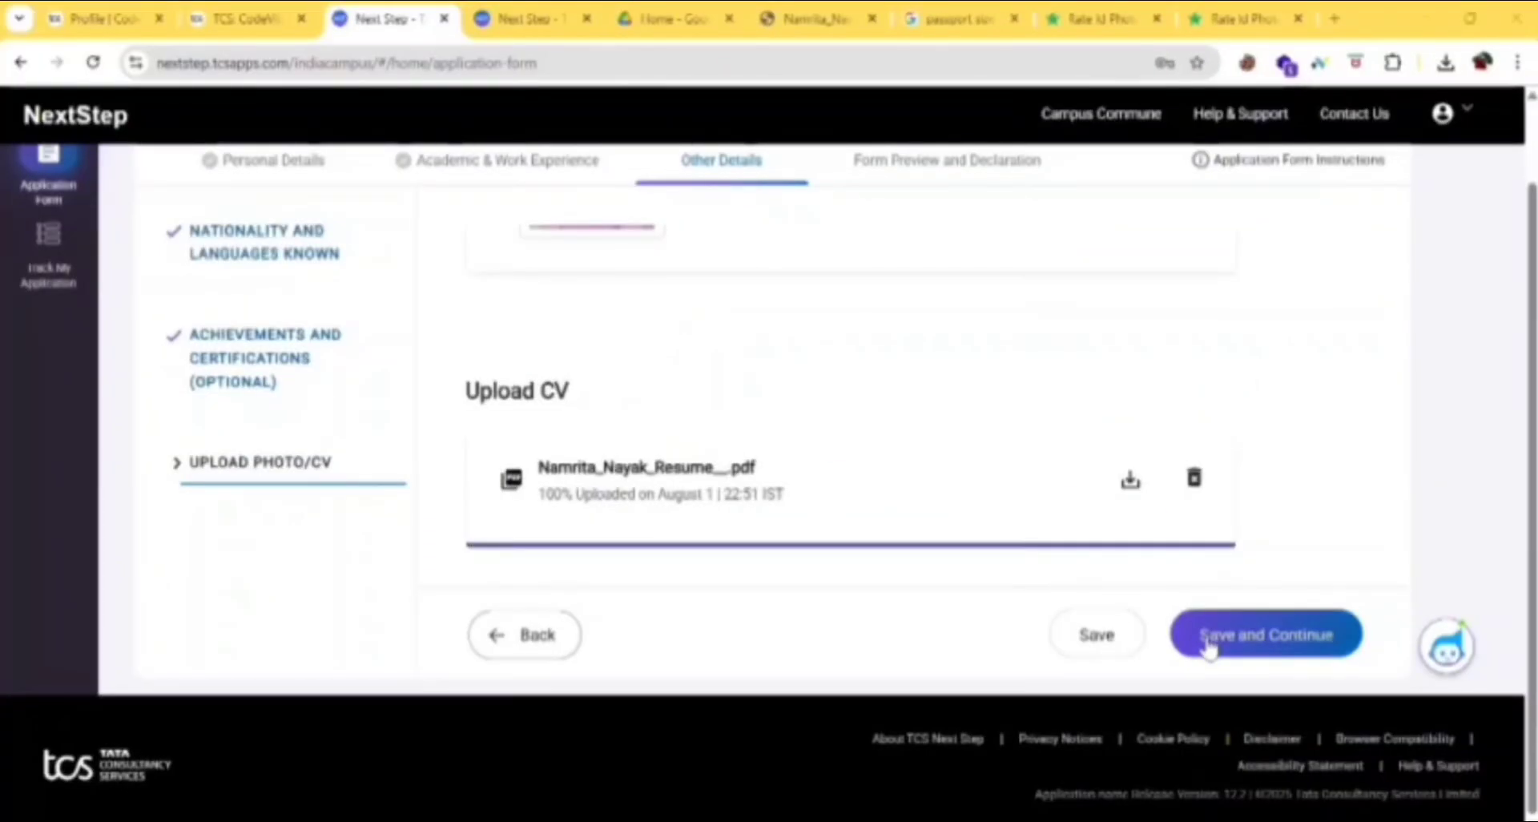
Save the uploads, then answer No to both the civil/criminal and disciplinary case questions.
{"action": "left_click", "coordinate": [1208, 641]}
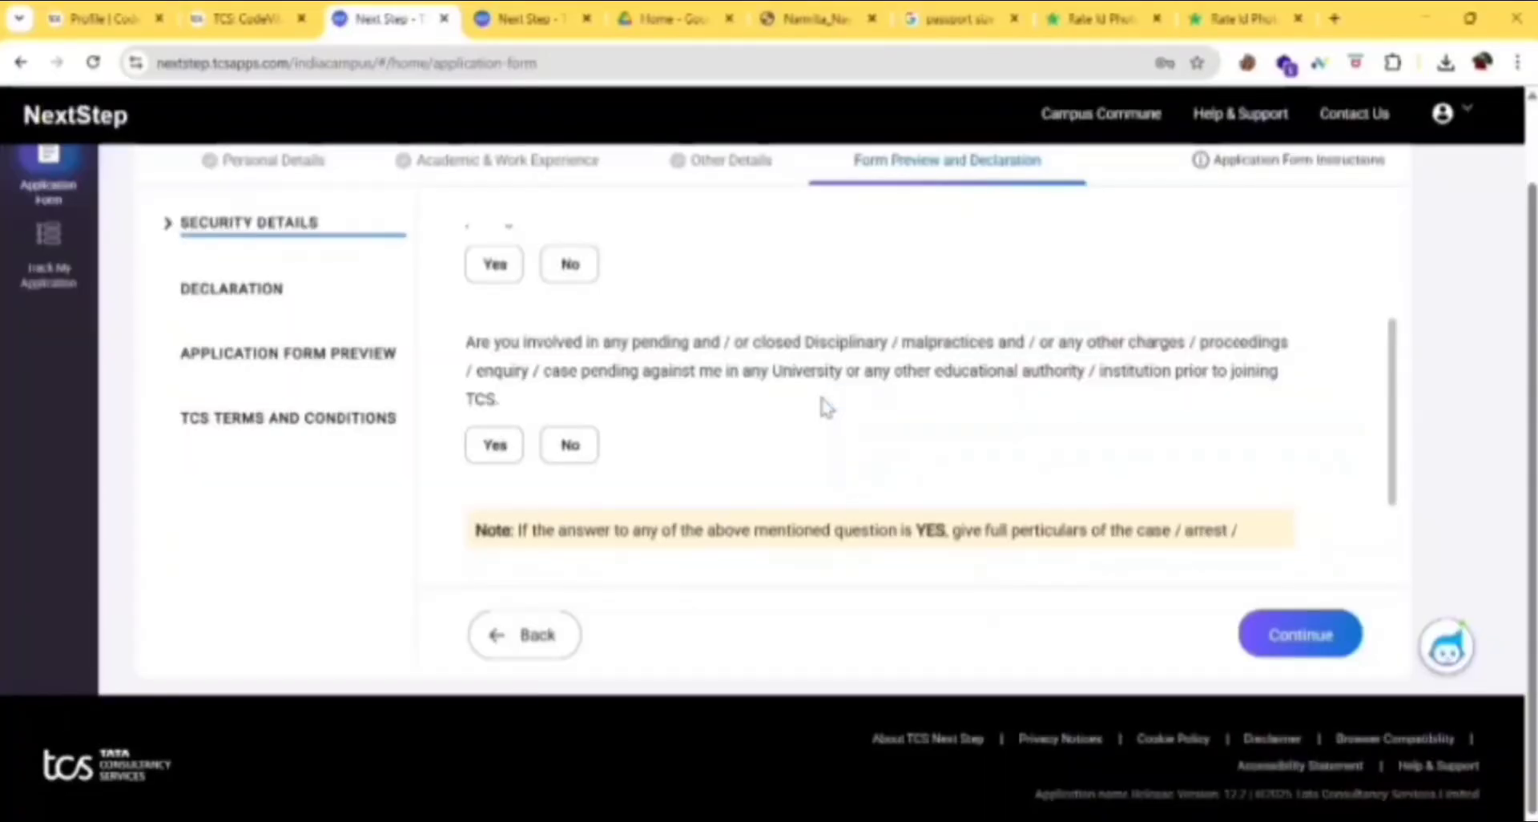
{"action": "scroll", "coordinate": [825, 406], "scroll_direction": "up", "scroll_amount": 3}
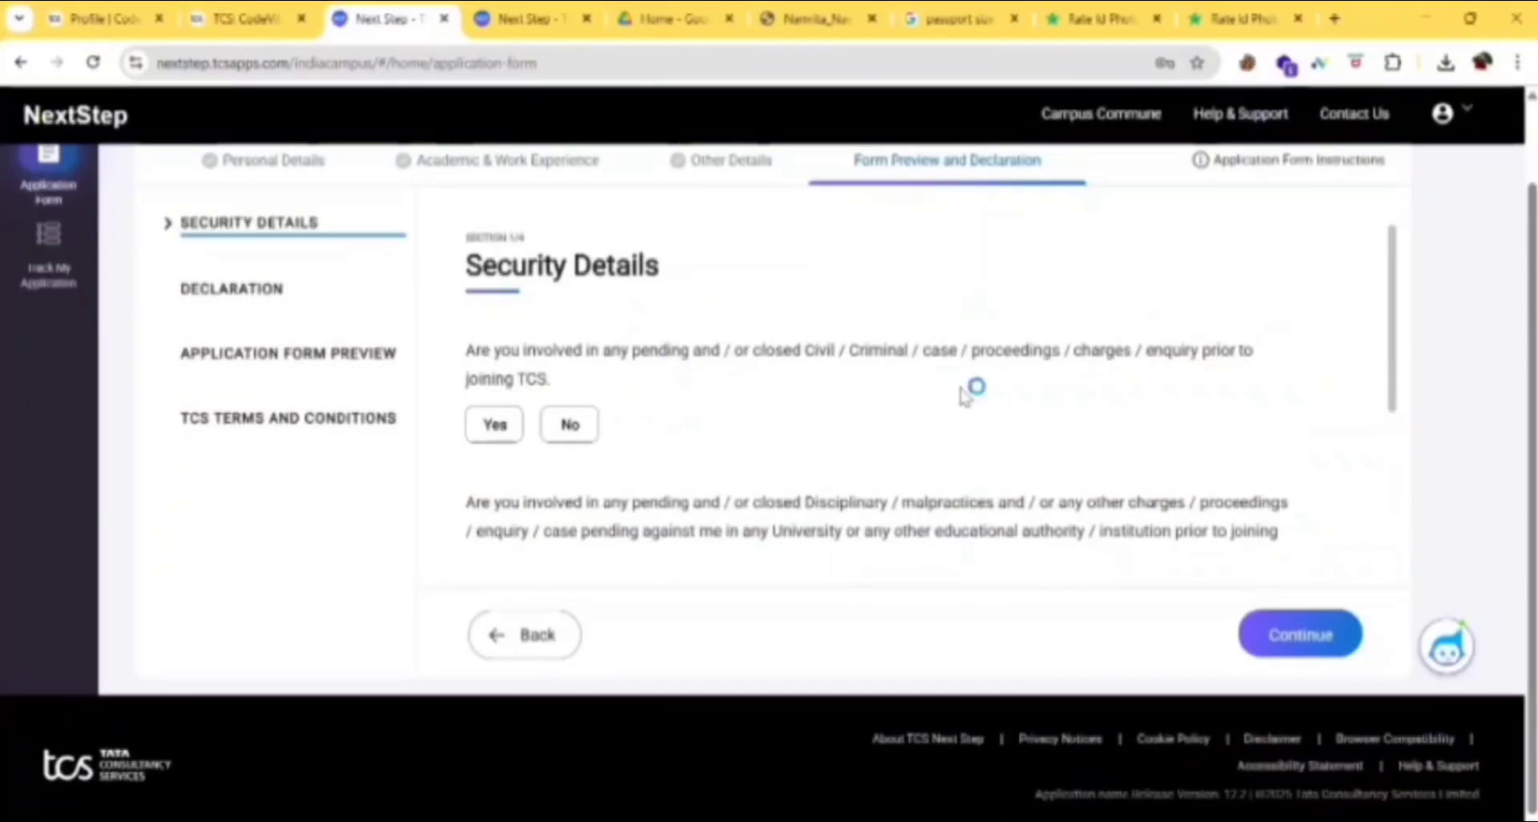
{"action": "scroll", "coordinate": [781, 440], "scroll_direction": "down", "scroll_amount": 1}
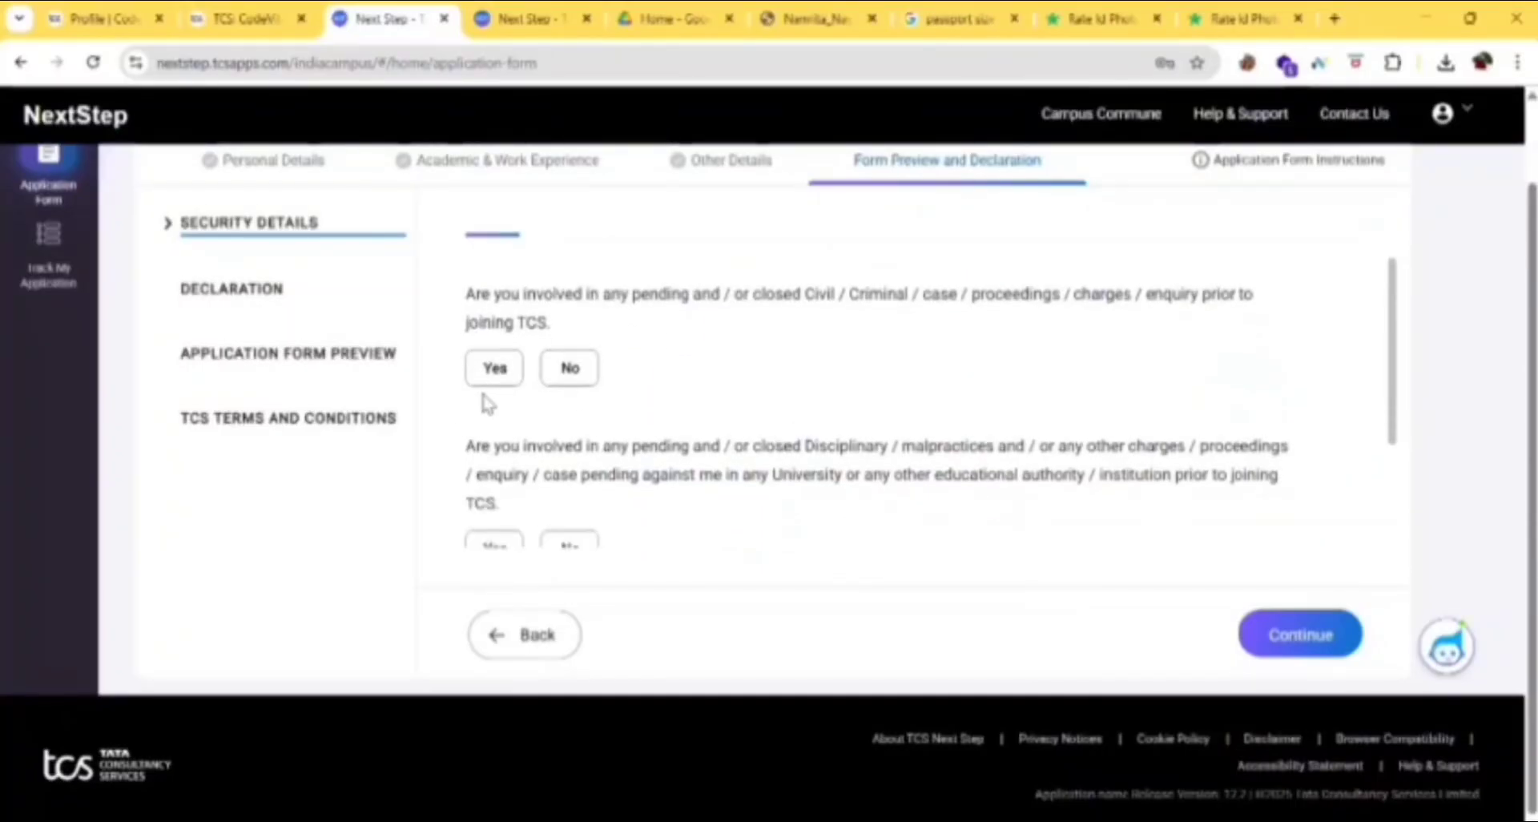
{"action": "left_click", "coordinate": [569, 377]}
{"action": "scroll", "coordinate": [705, 477], "scroll_direction": "down", "scroll_amount": 1}
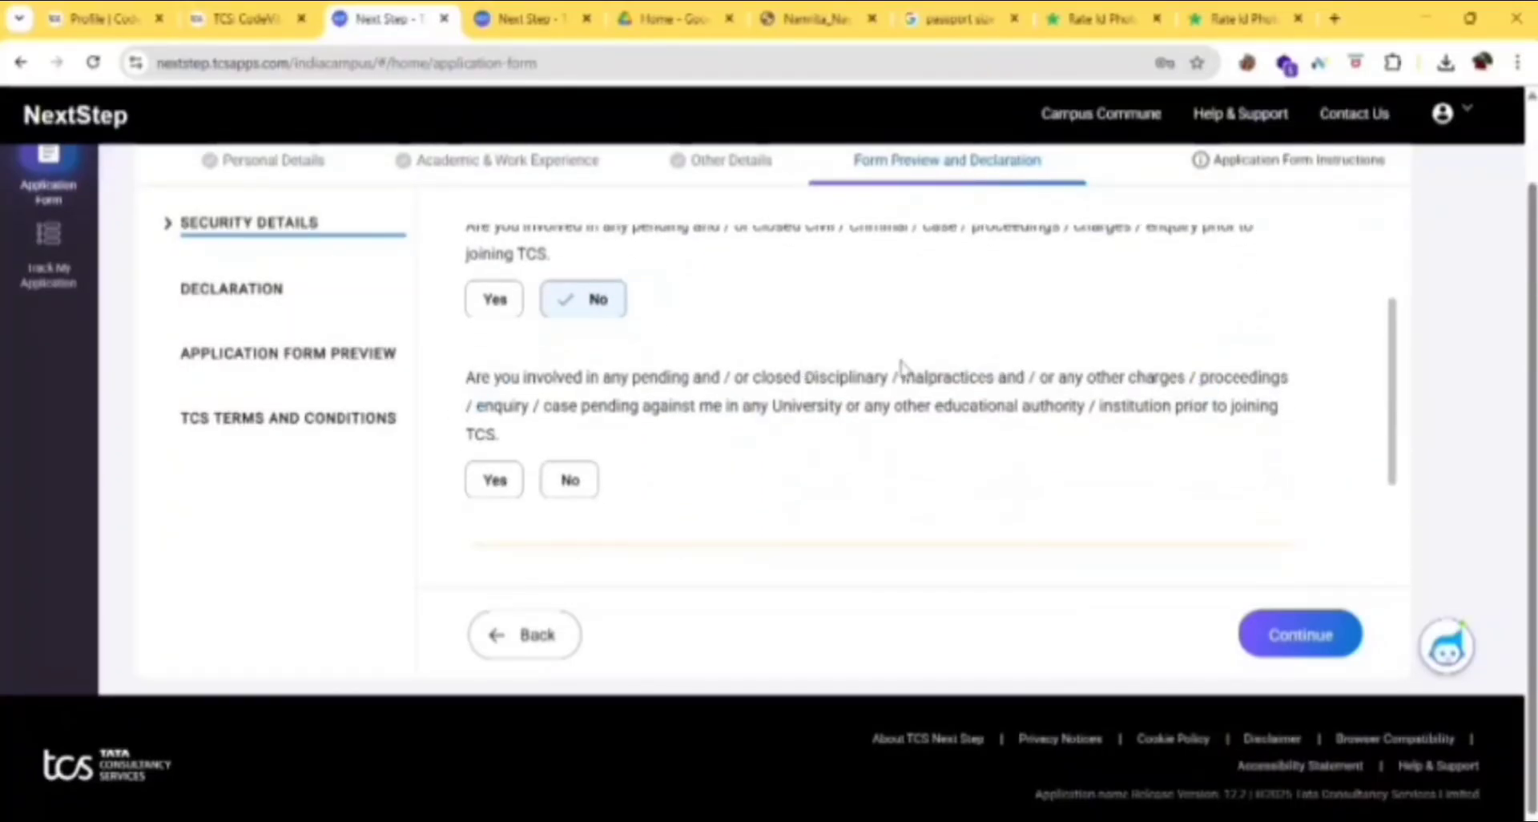
{"action": "left_click", "coordinate": [583, 482]}
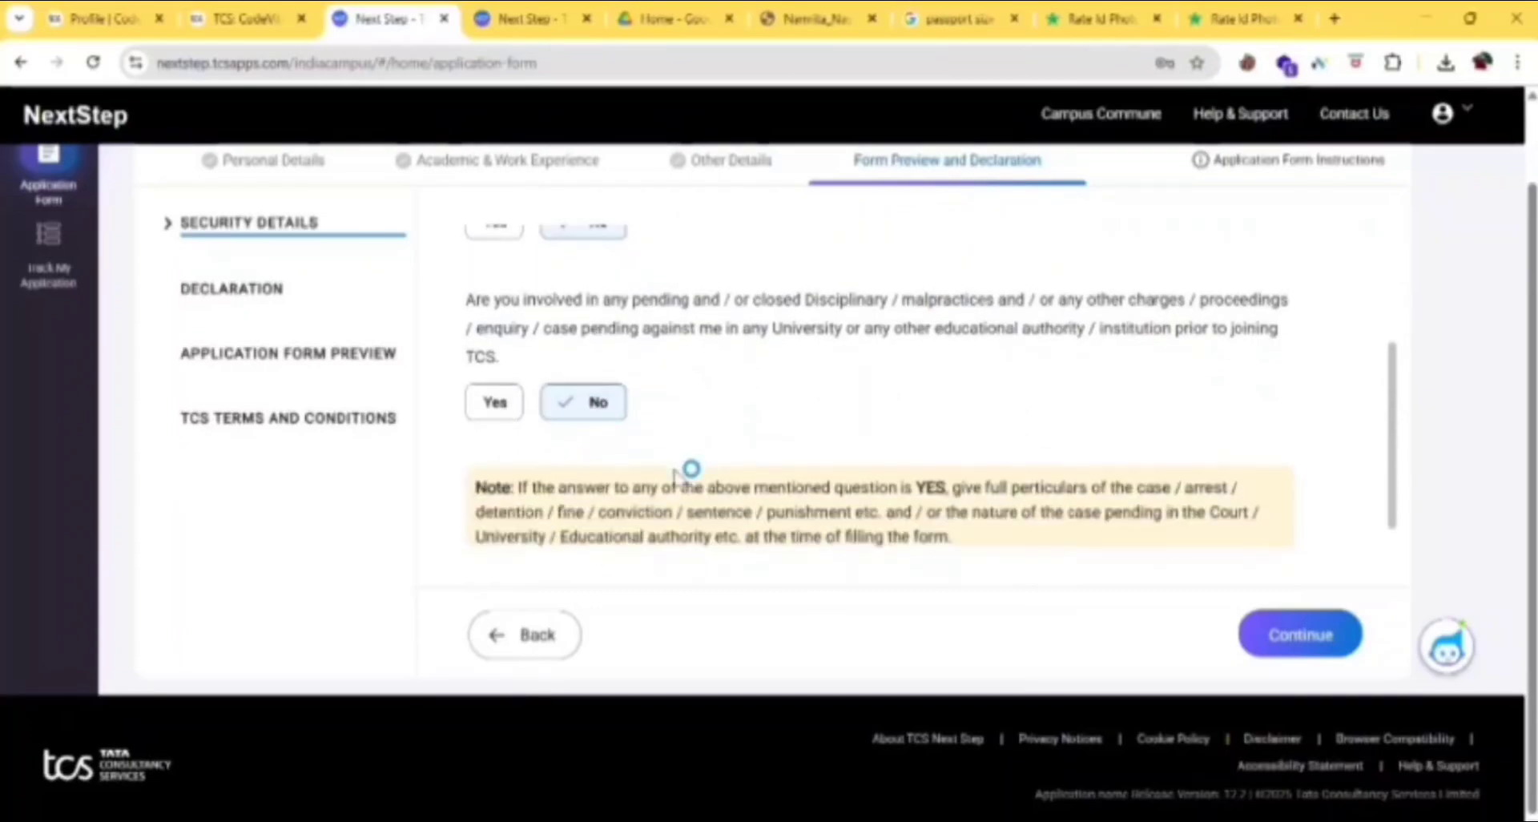
{"action": "scroll", "coordinate": [723, 471], "scroll_direction": "down", "scroll_amount": 1}
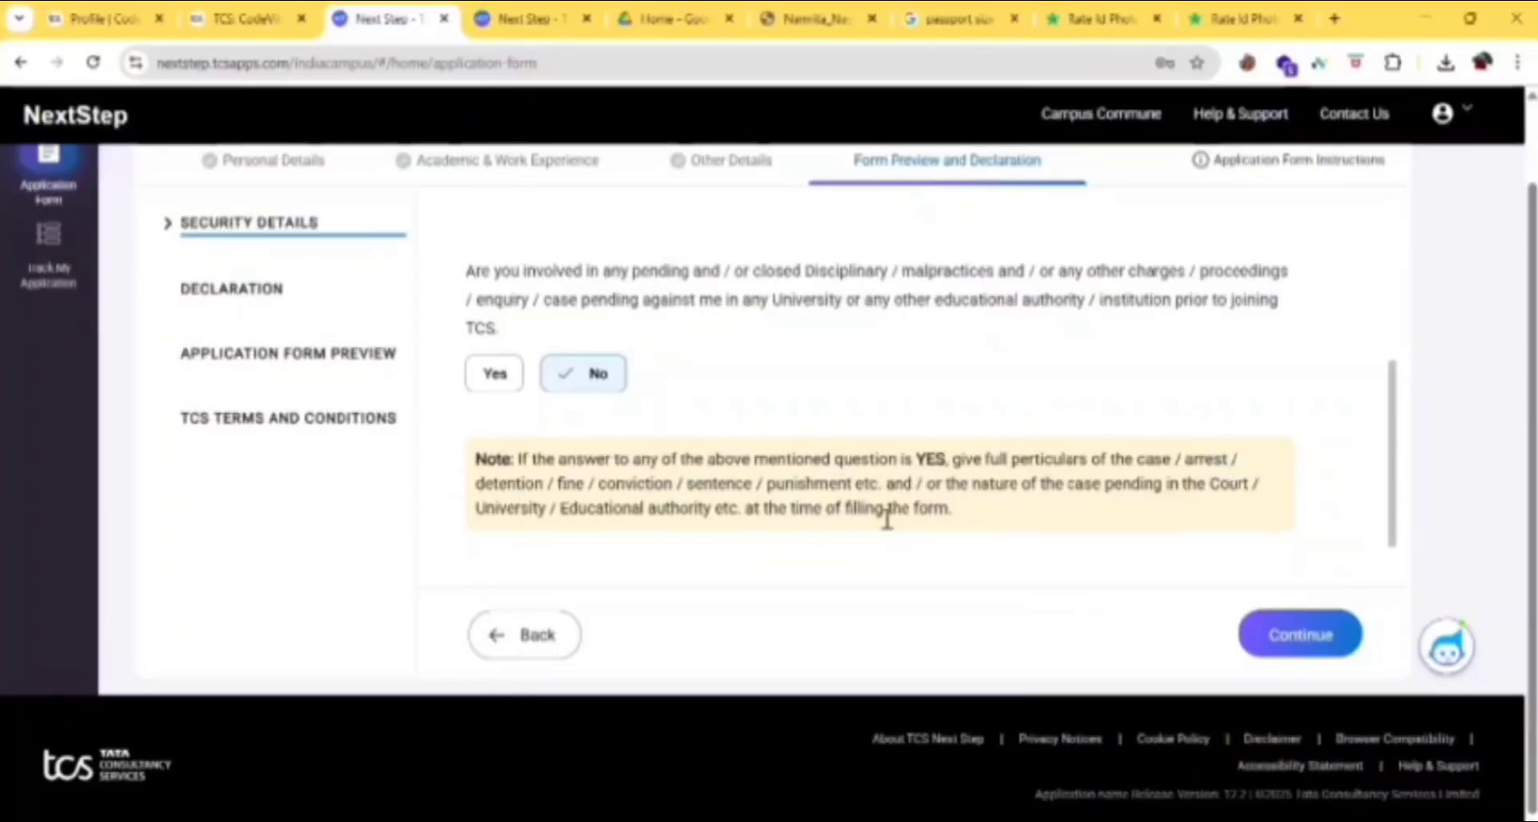
Continue to the Declaration and answer No to having previously appeared for TCS tests.
{"action": "left_click", "coordinate": [1296, 634]}
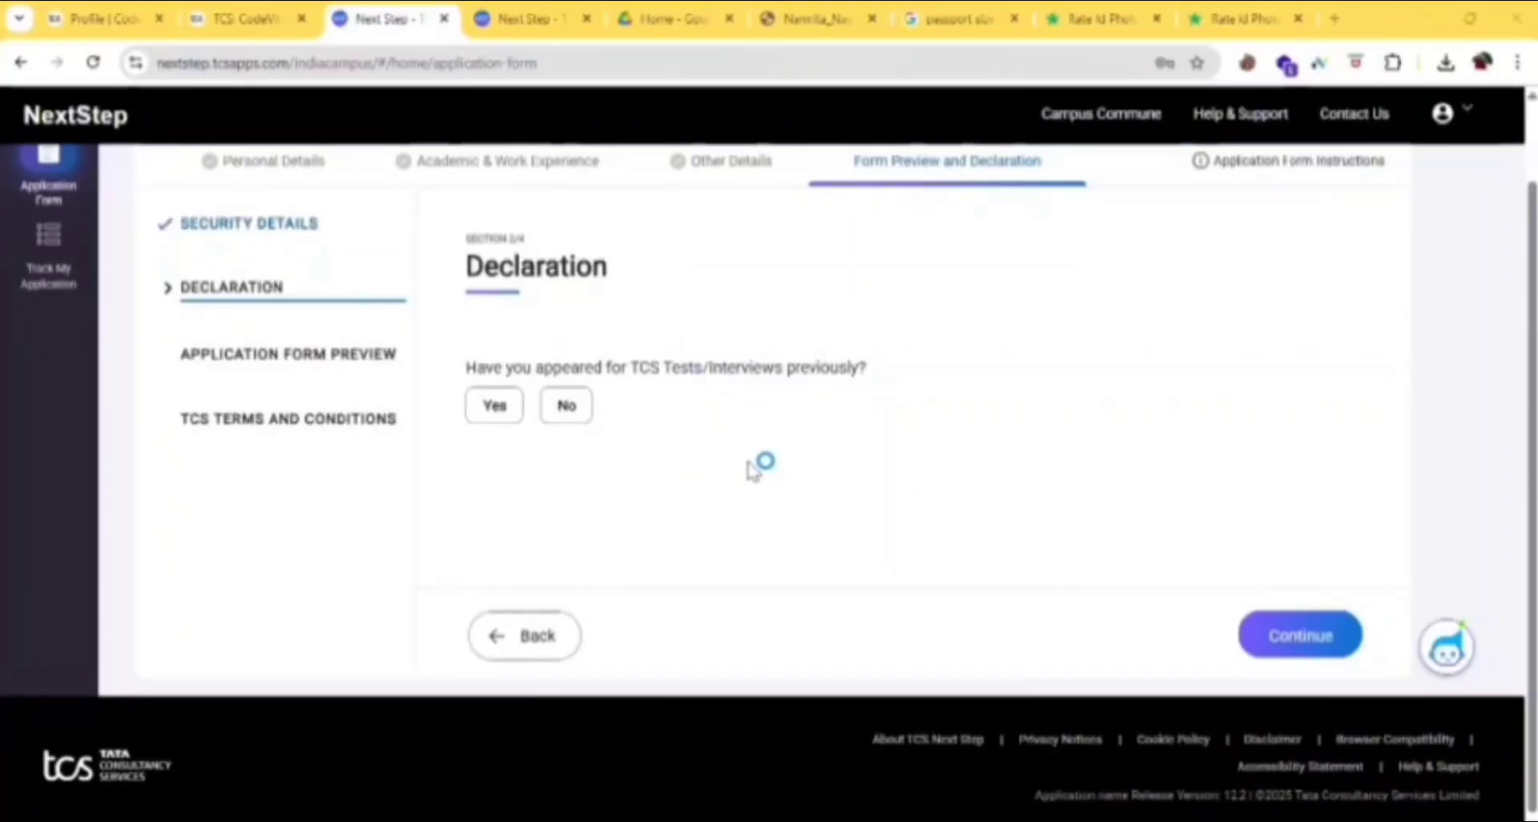
{"action": "left_click", "coordinate": [489, 408]}
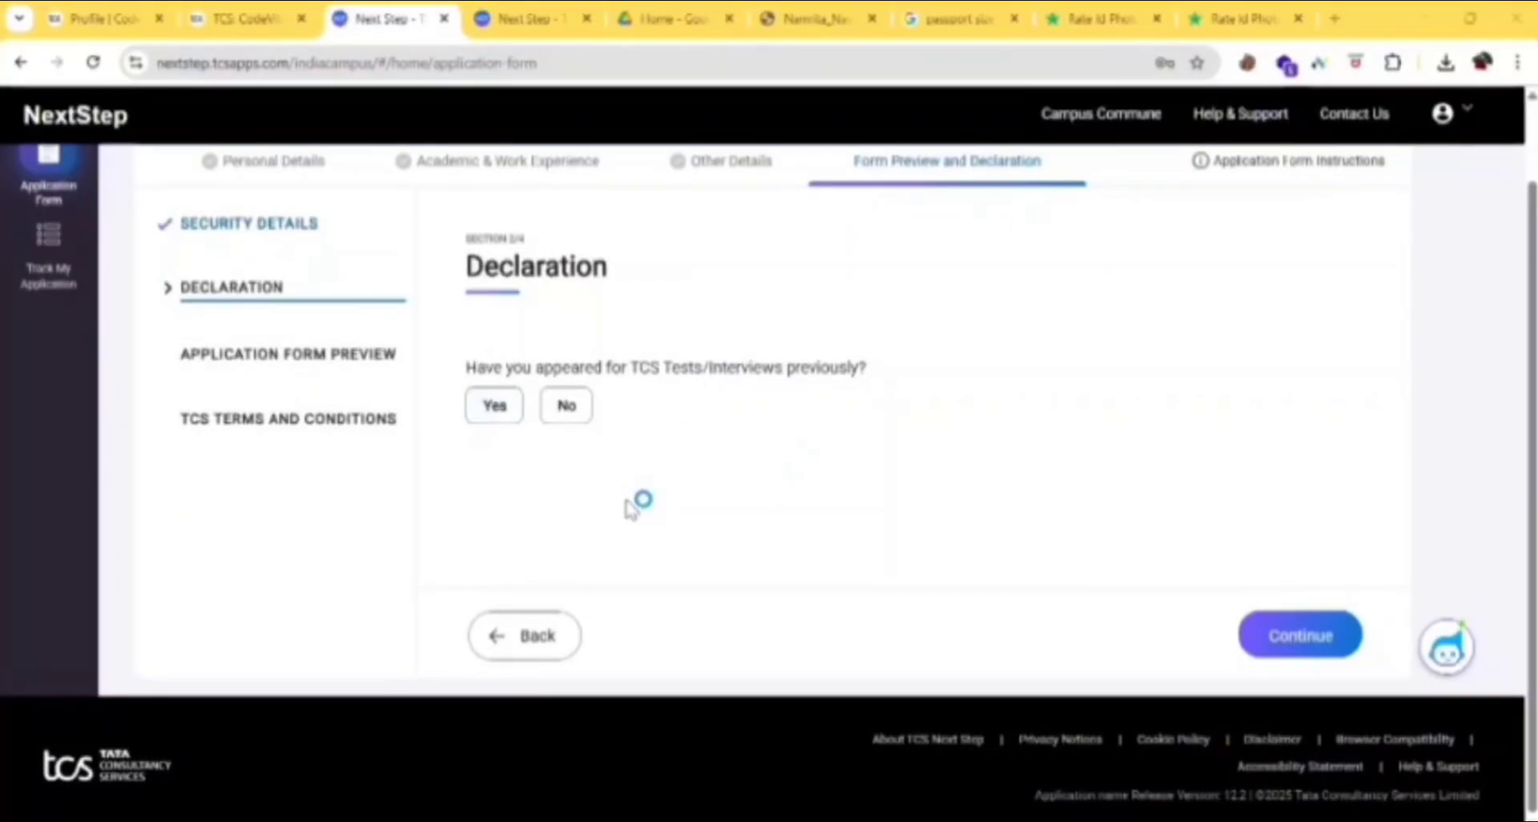
{"action": "left_click", "coordinate": [565, 416]}
Confirm the declaration answer and move on to the Application Form Preview step.
{"action": "left_click", "coordinate": [557, 419]}
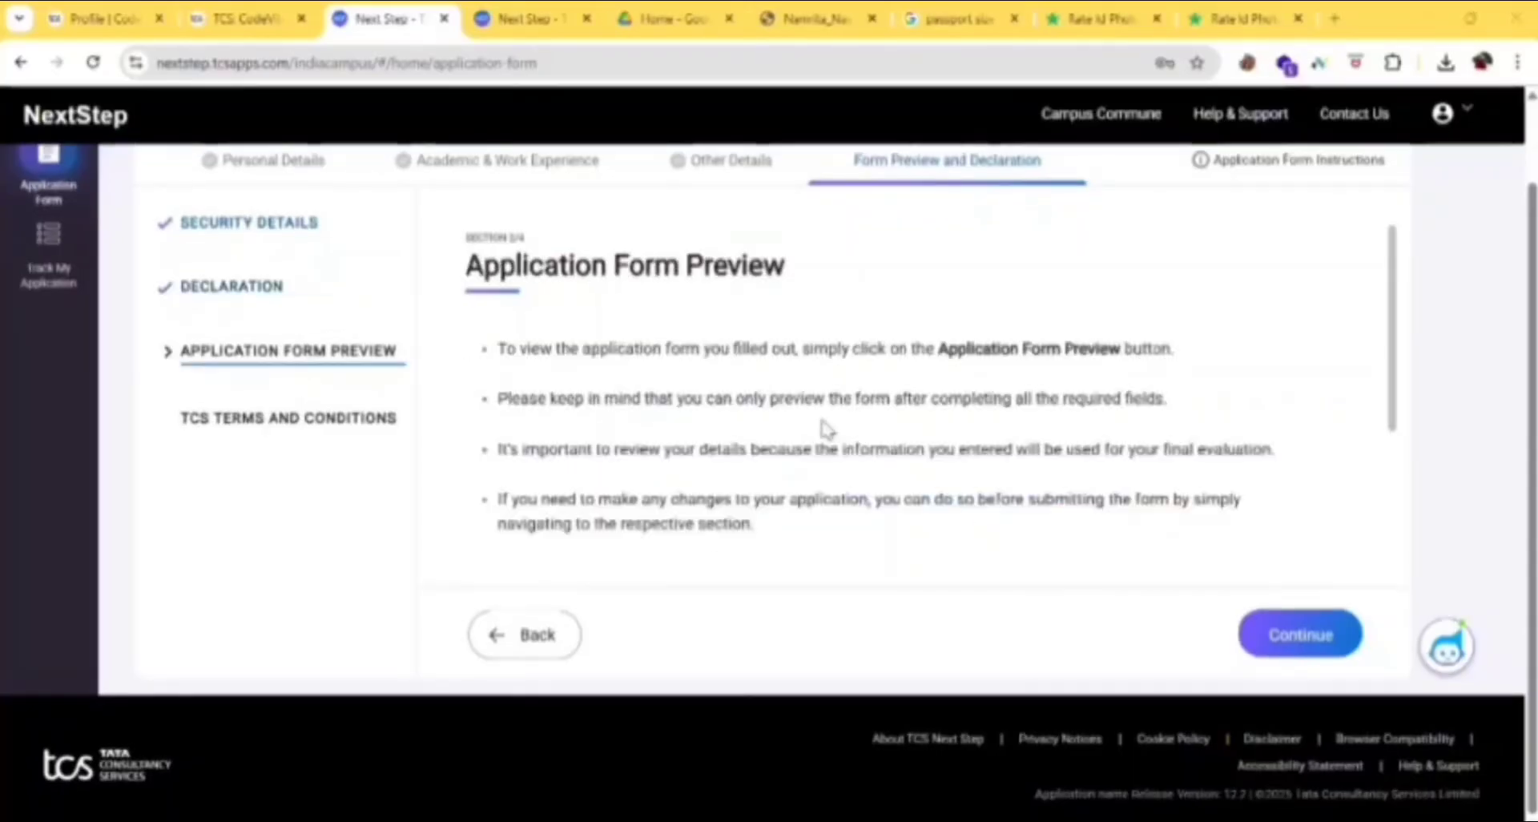
{"action": "scroll", "coordinate": [825, 429], "scroll_direction": "down", "scroll_amount": 3}
{"action": "scroll", "coordinate": [825, 428], "scroll_direction": "down", "scroll_amount": 1}
{"action": "scroll", "coordinate": [825, 429], "scroll_direction": "up", "scroll_amount": 3}
{"action": "scroll", "coordinate": [825, 428], "scroll_direction": "down", "scroll_amount": 3}
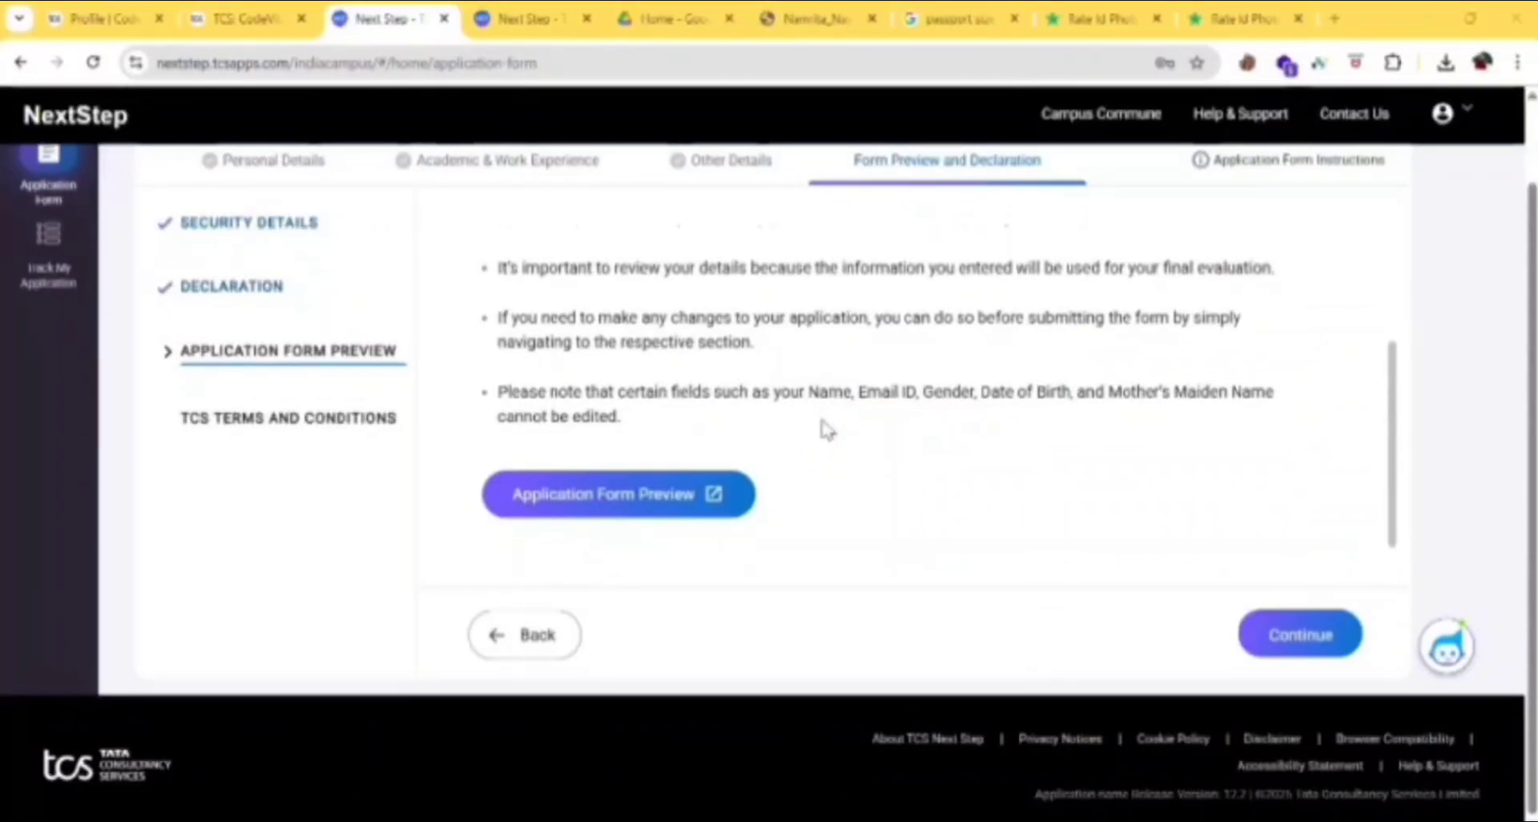
{"action": "scroll", "coordinate": [827, 429], "scroll_direction": "up", "scroll_amount": 1}
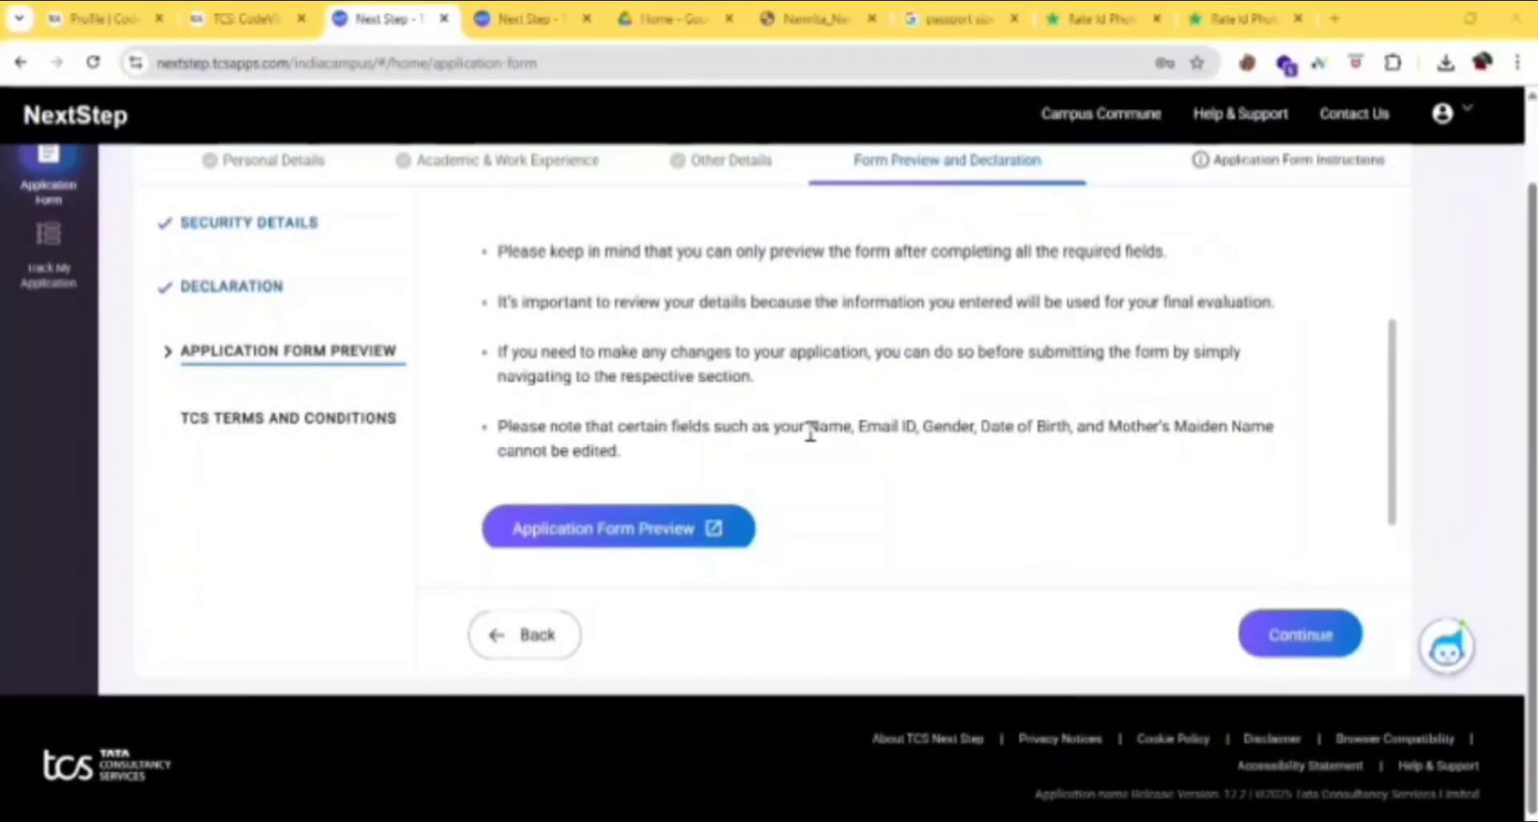
Read the note about non-editable fields and open the filled application form preview.
{"action": "left_click_drag", "start_coordinate": [810, 432], "coordinate": [1065, 456]}
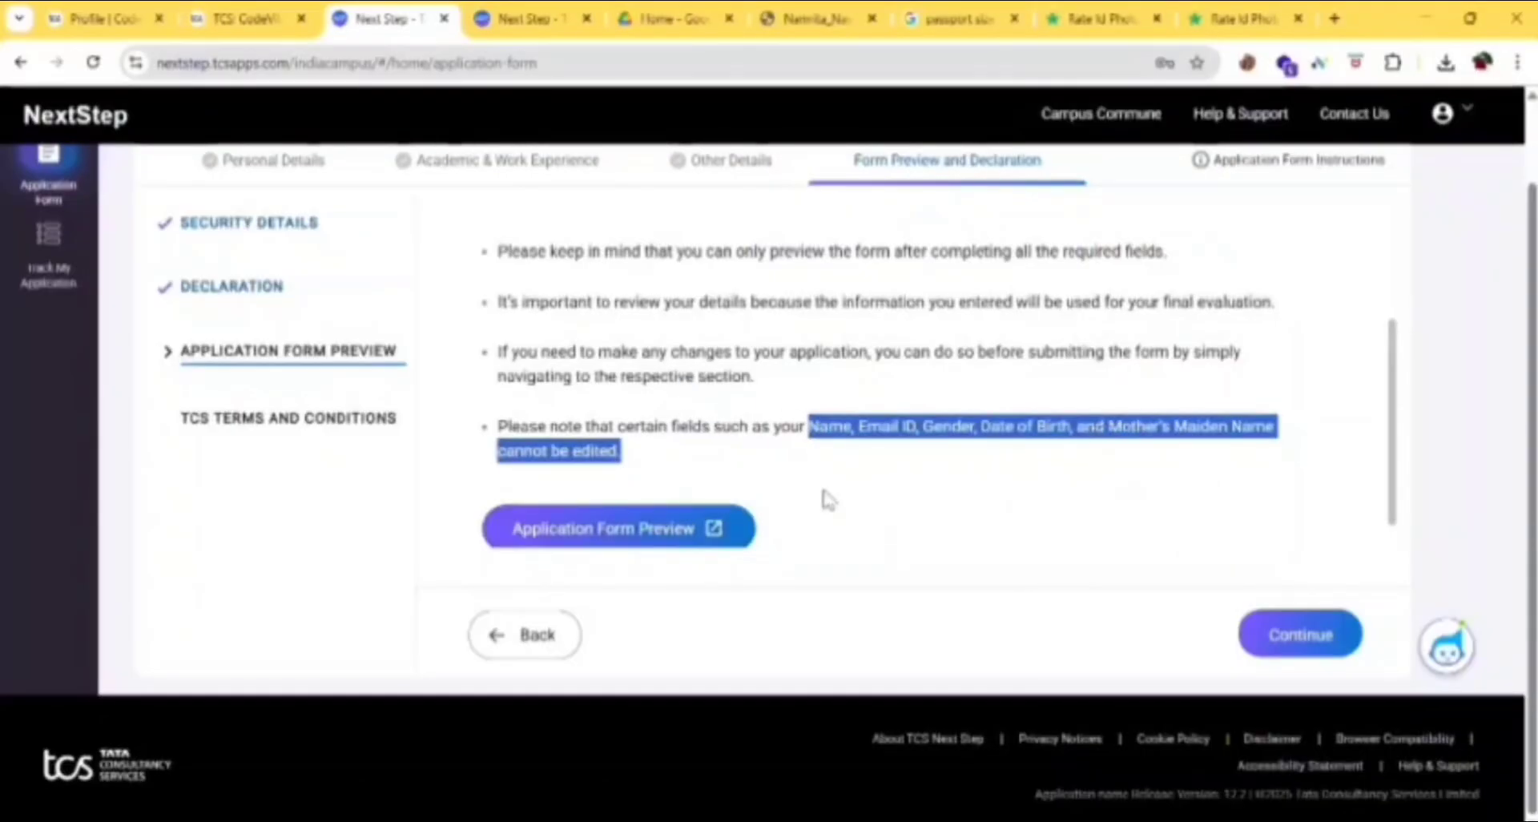
{"action": "scroll", "coordinate": [829, 501], "scroll_direction": "down", "scroll_amount": 1}
{"action": "left_click", "coordinate": [659, 501]}
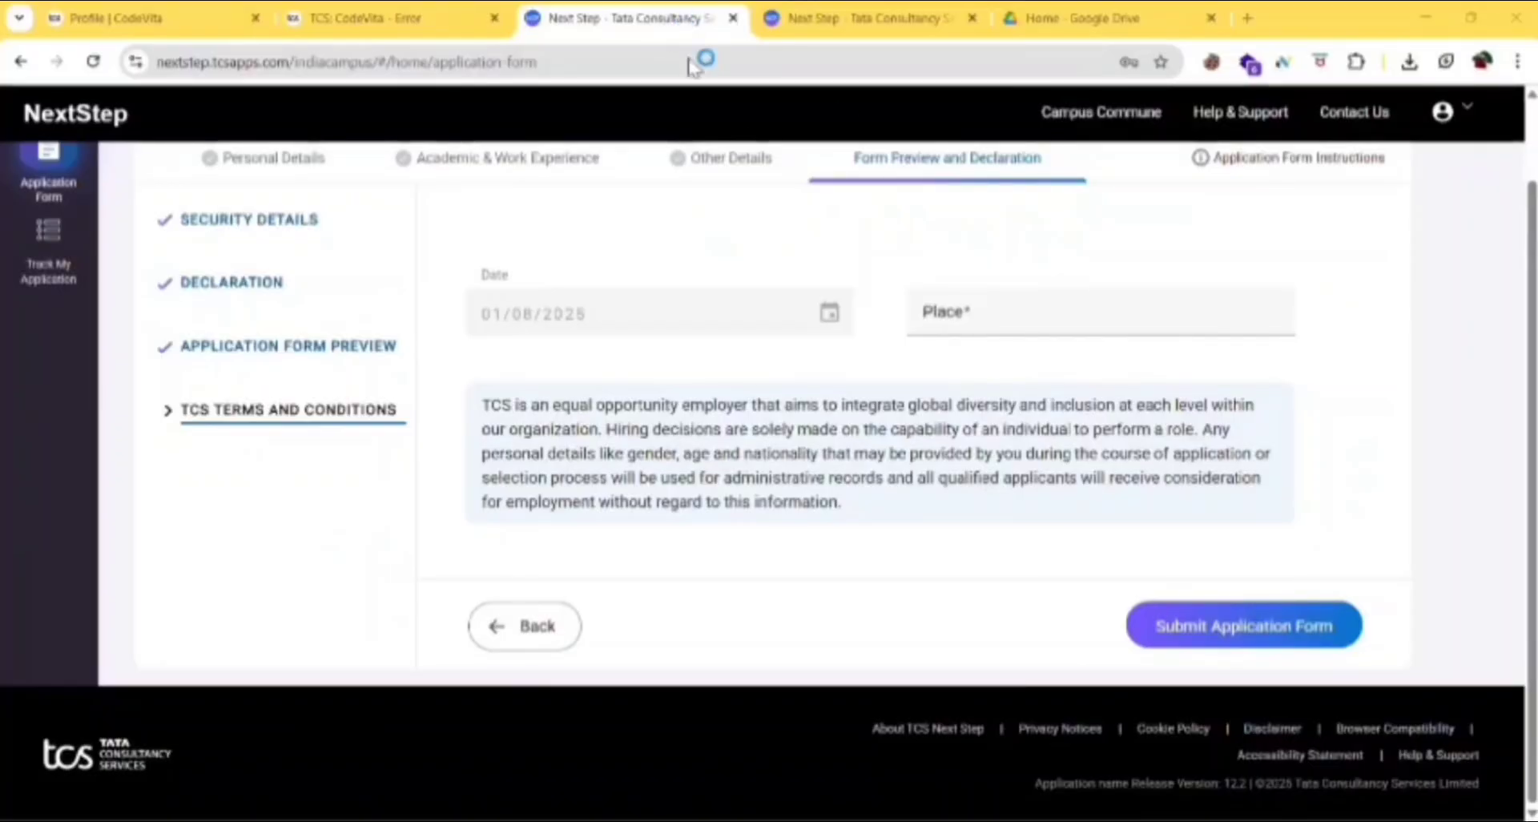
Submit the application form, then set the CodeVita year to 2026 and location to Hyderabad.
{"action": "left_click", "coordinate": [1233, 637]}
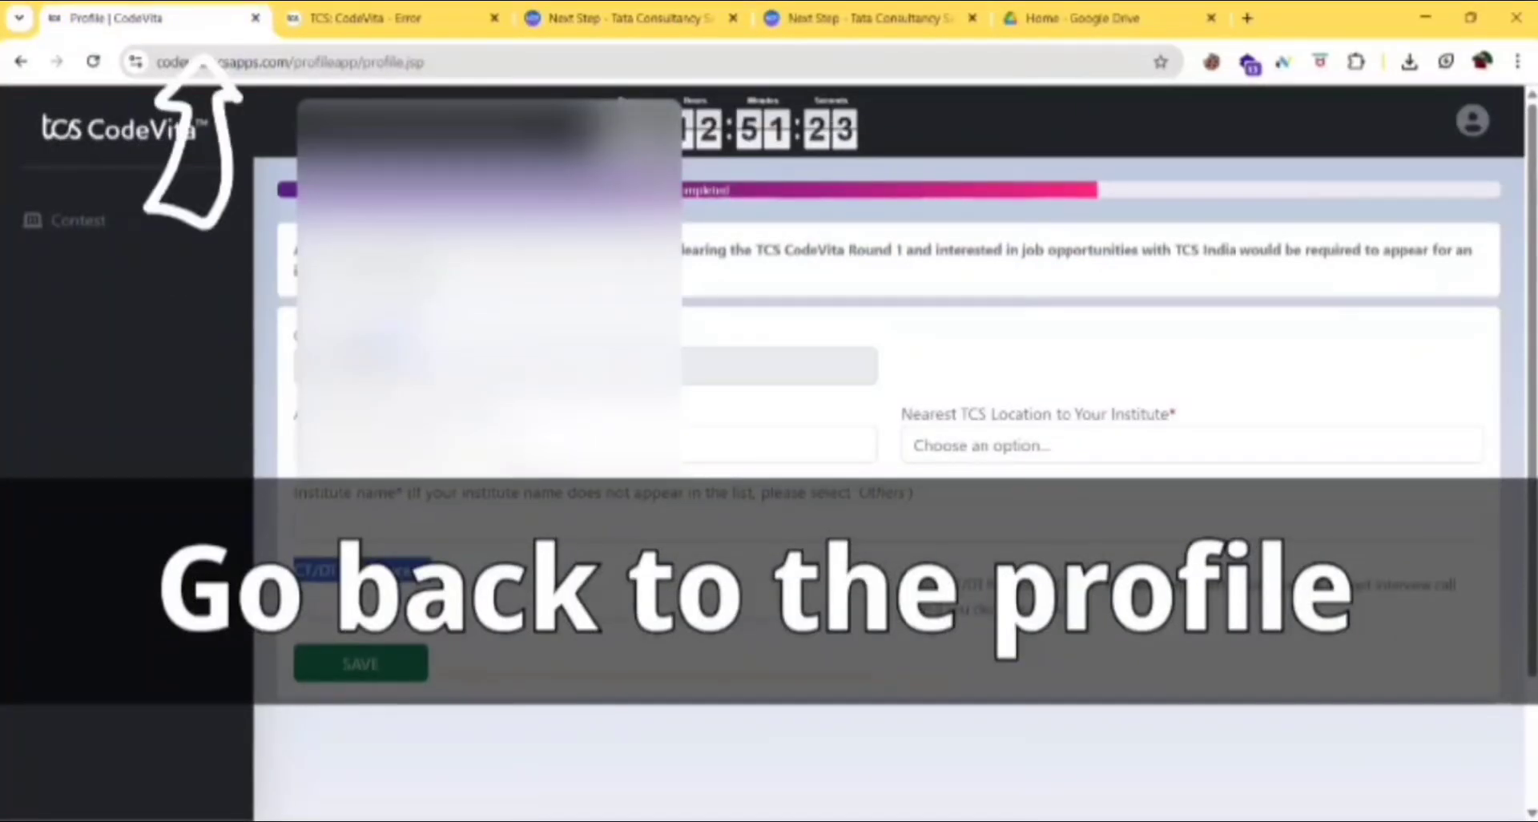
{"action": "left_click", "coordinate": [769, 445]}
{"action": "left_click", "coordinate": [490, 513]}
{"action": "left_click", "coordinate": [989, 447]}
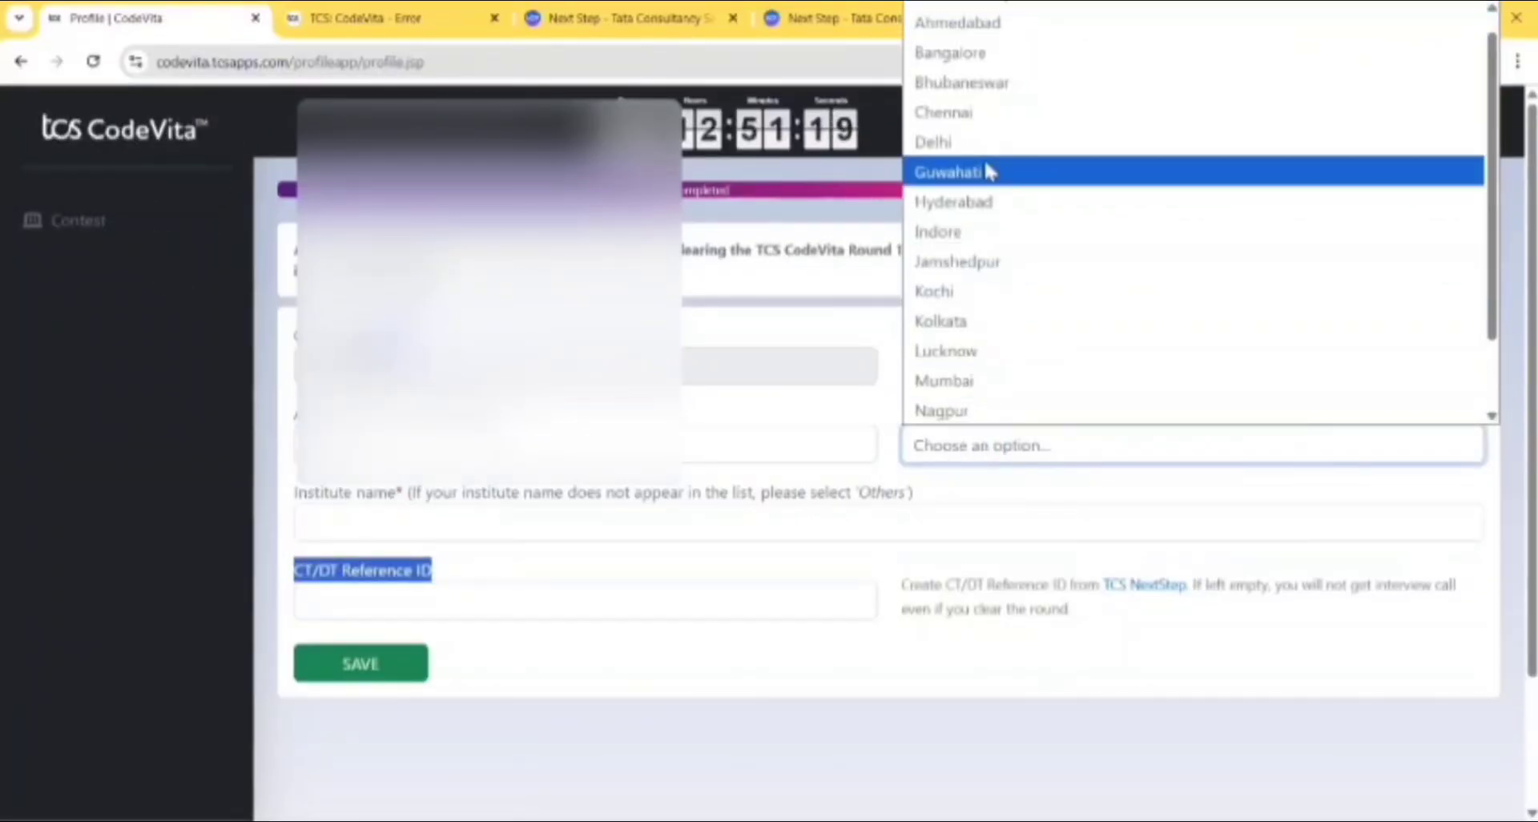
{"action": "key", "text": "Escape"}
{"action": "key", "text": "h"}
{"action": "scroll", "coordinate": [743, 433], "scroll_direction": "down", "scroll_amount": 1}
Select the engineering college institute via 'tt' and save the profile at 100% complete.
{"action": "left_click", "coordinate": [1081, 443]}
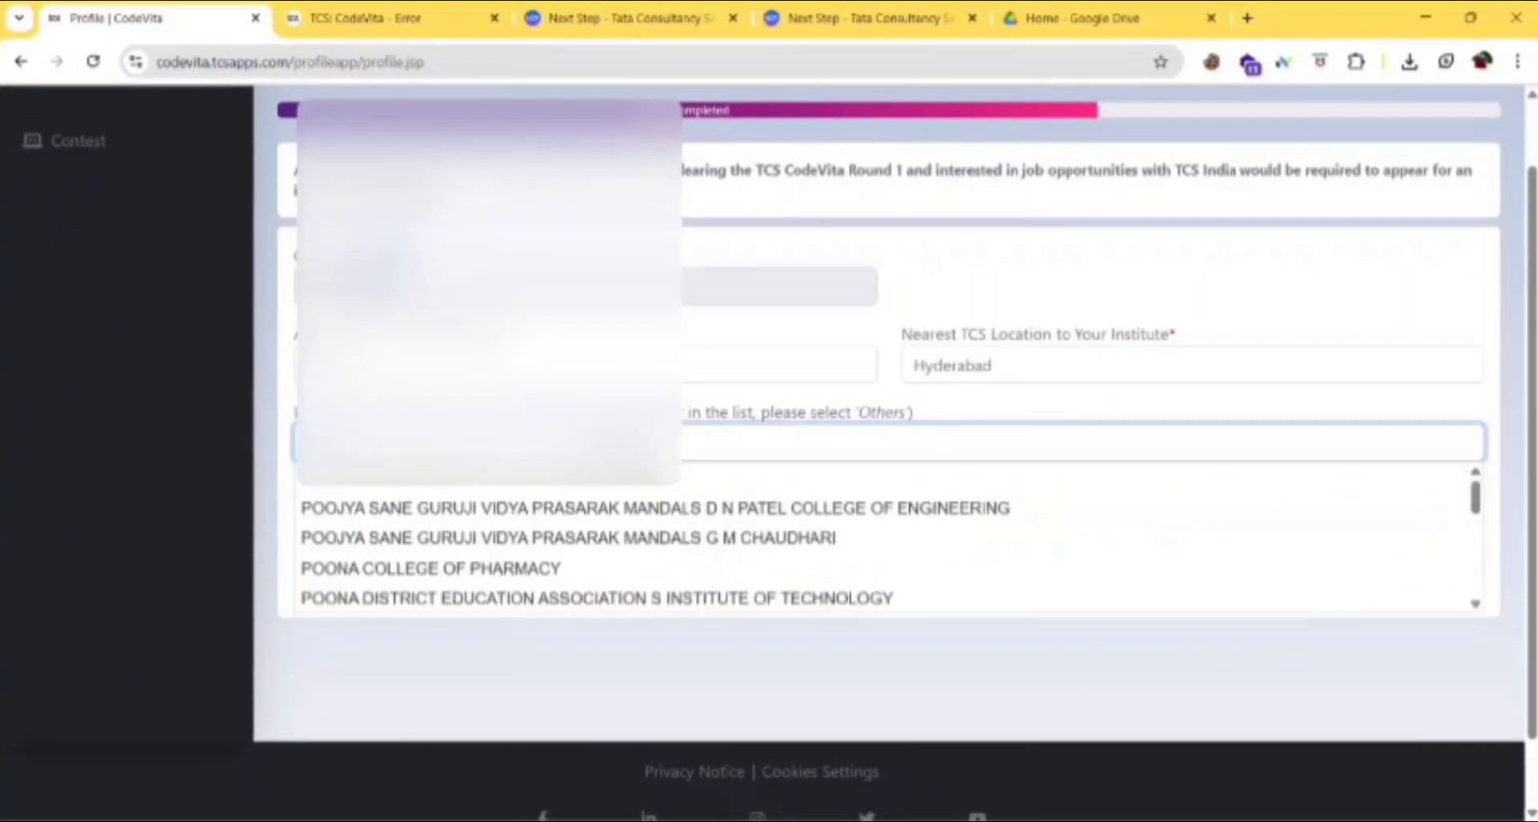
{"action": "type", "text": "tt"}
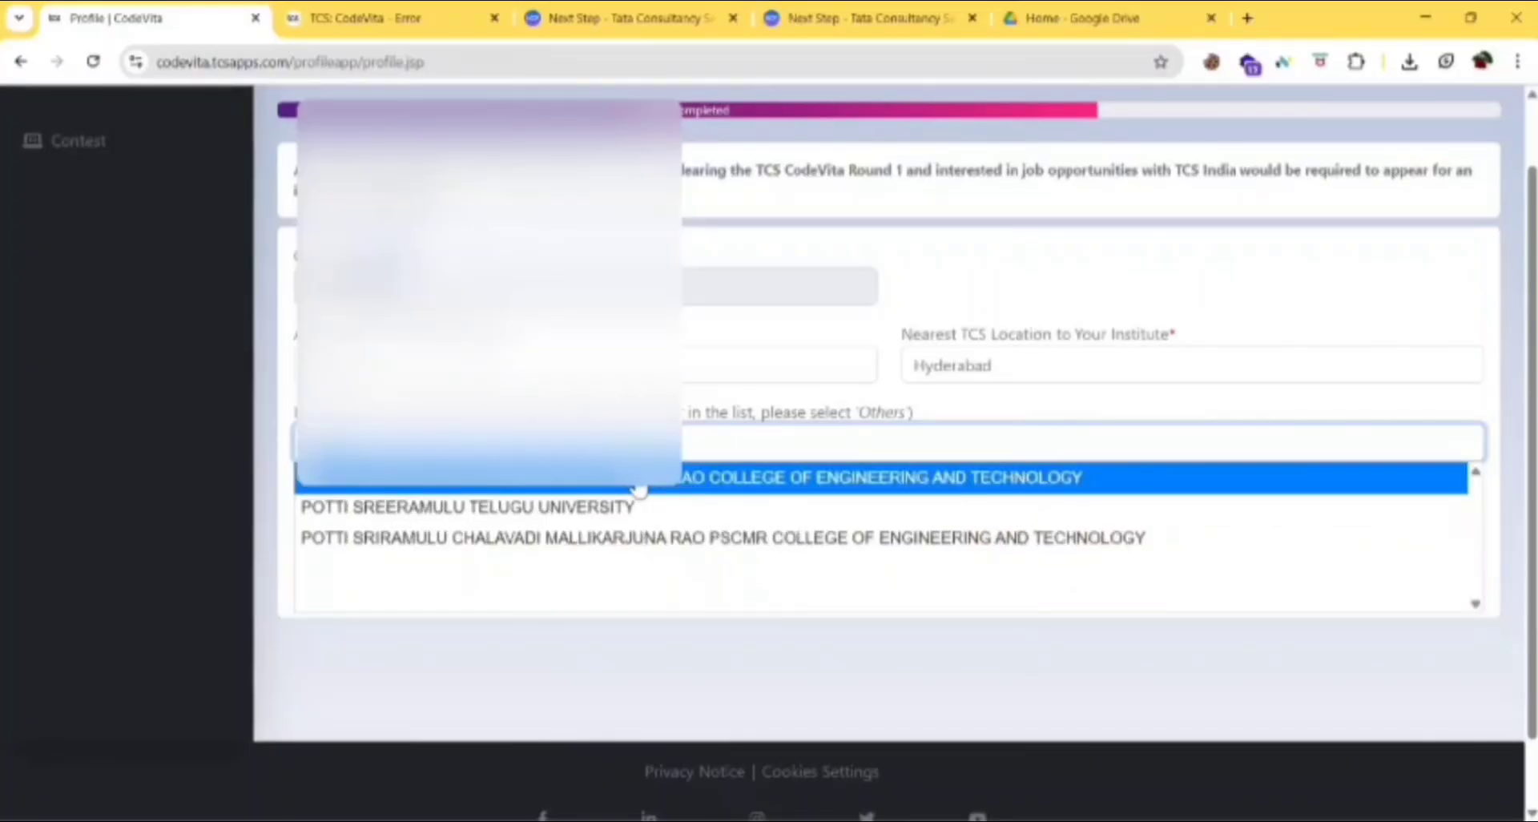
{"action": "left_click", "coordinate": [638, 480]}
{"action": "left_click", "coordinate": [605, 532]}
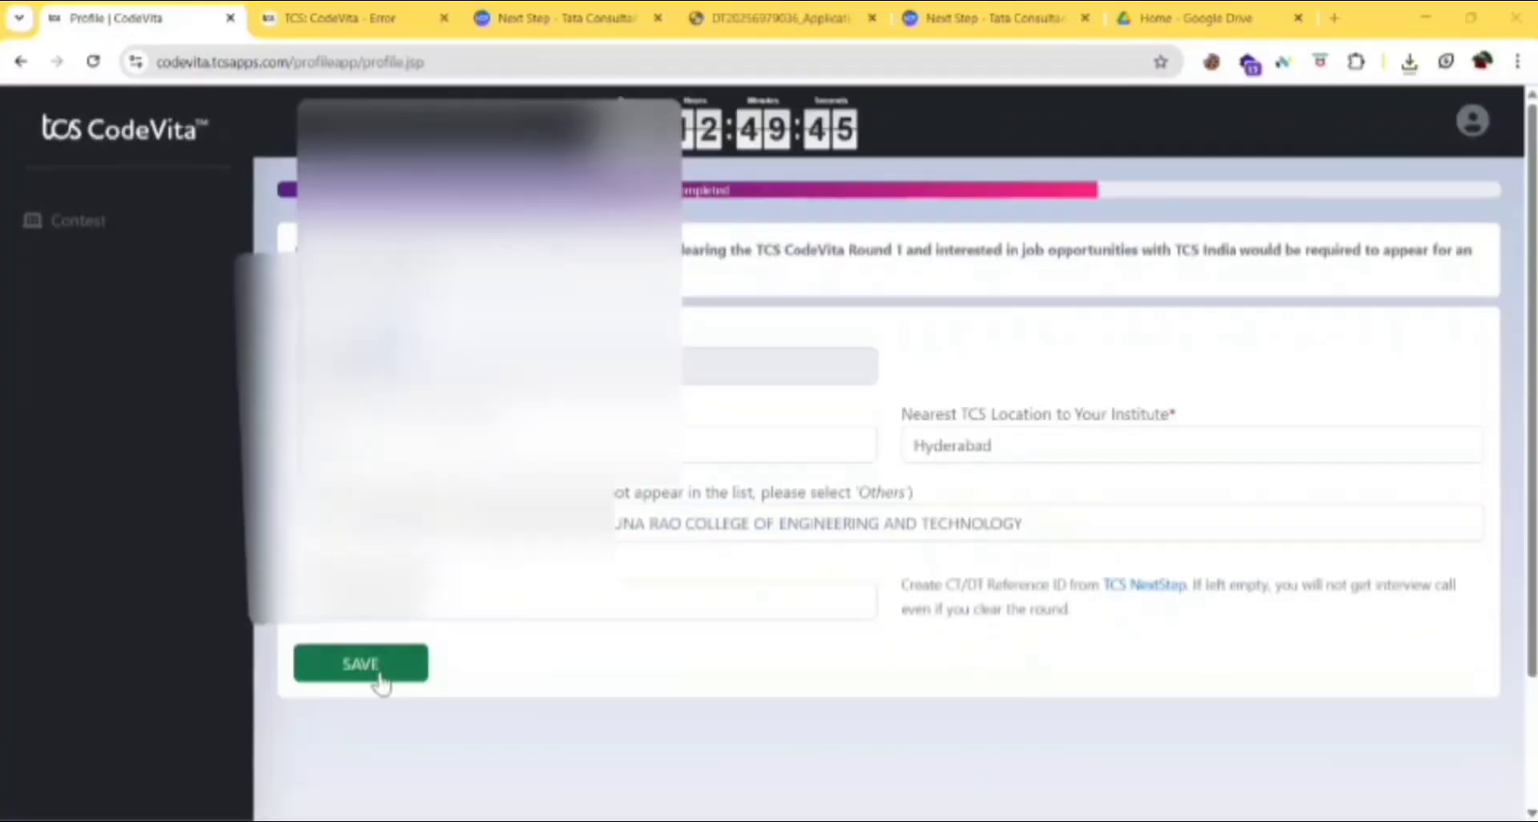
{"action": "left_click", "coordinate": [380, 677]}
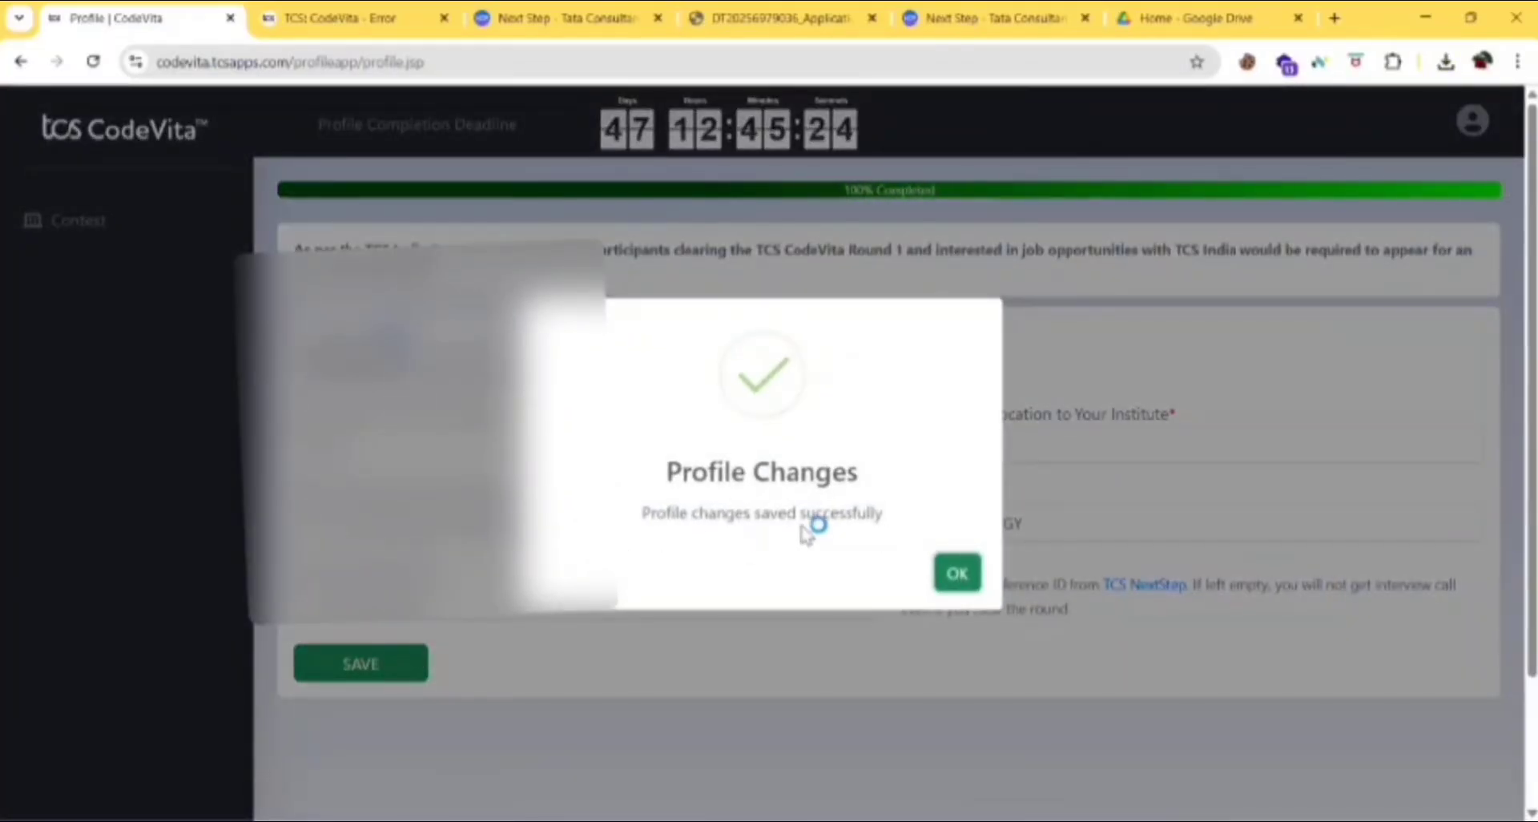
{"action": "left_click", "coordinate": [954, 574]}
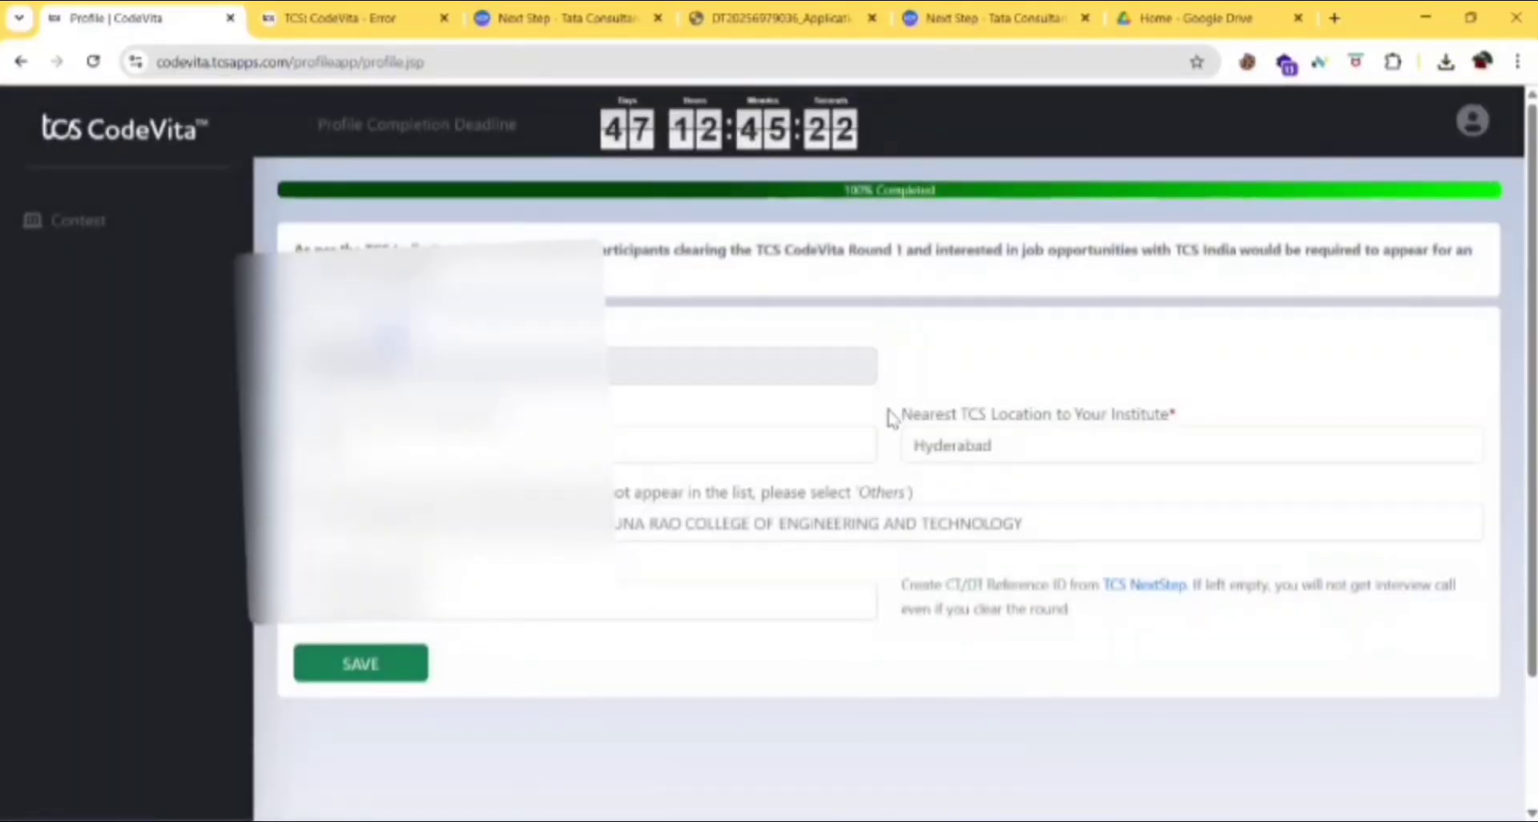